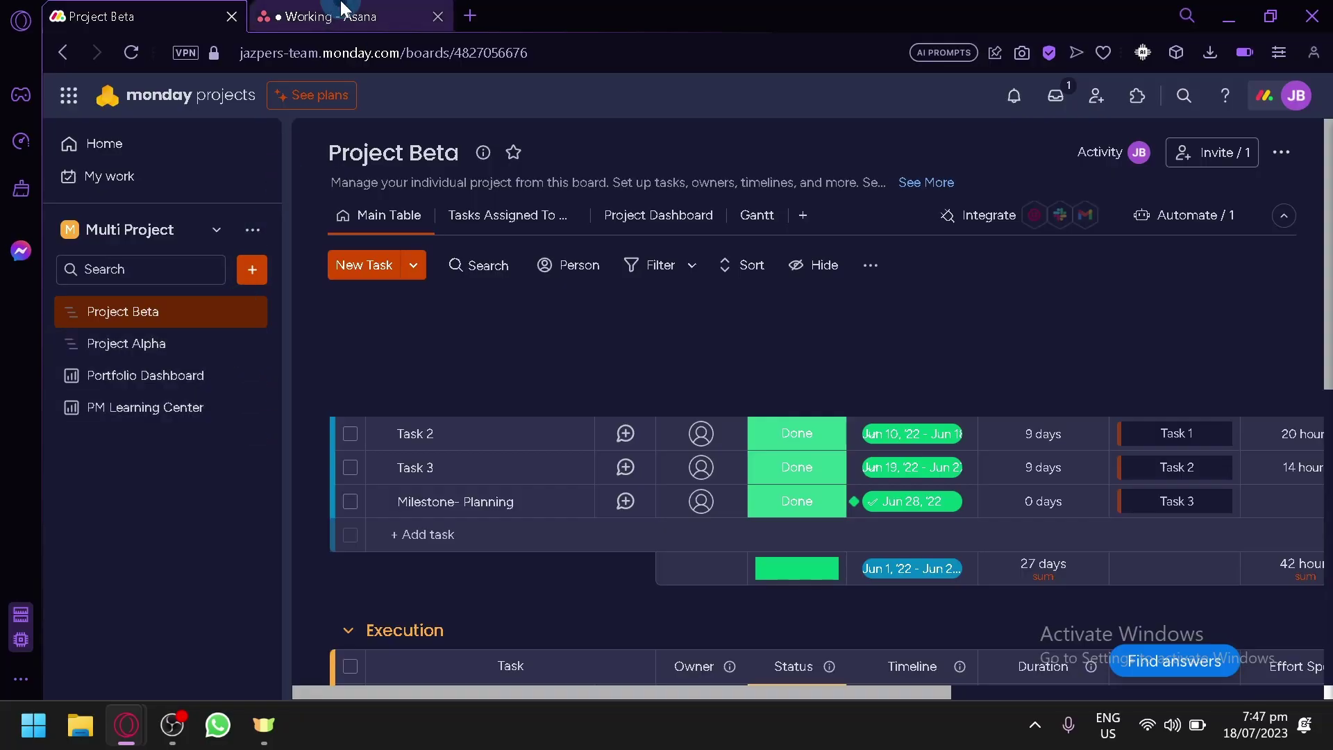
Compare the Working project list in Asana with the Project Beta board in monday.com
click(323, 16)
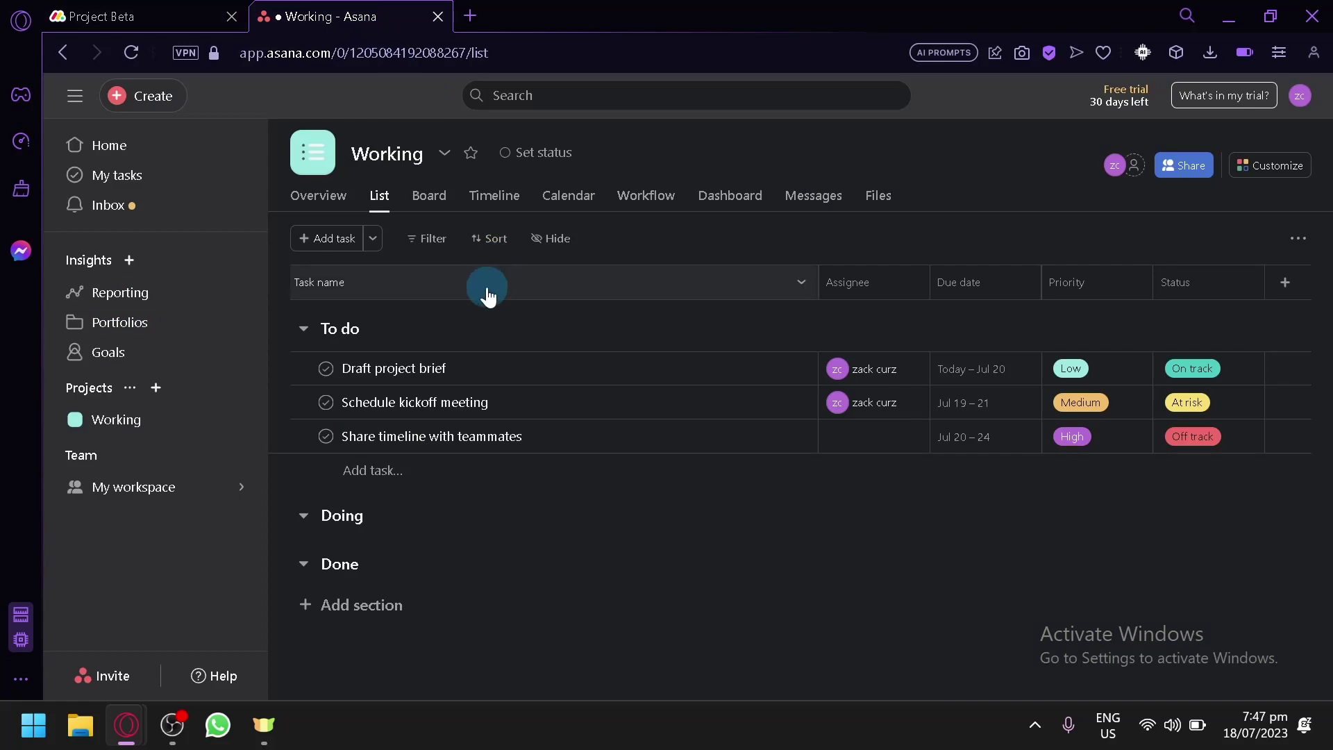
click(82, 13)
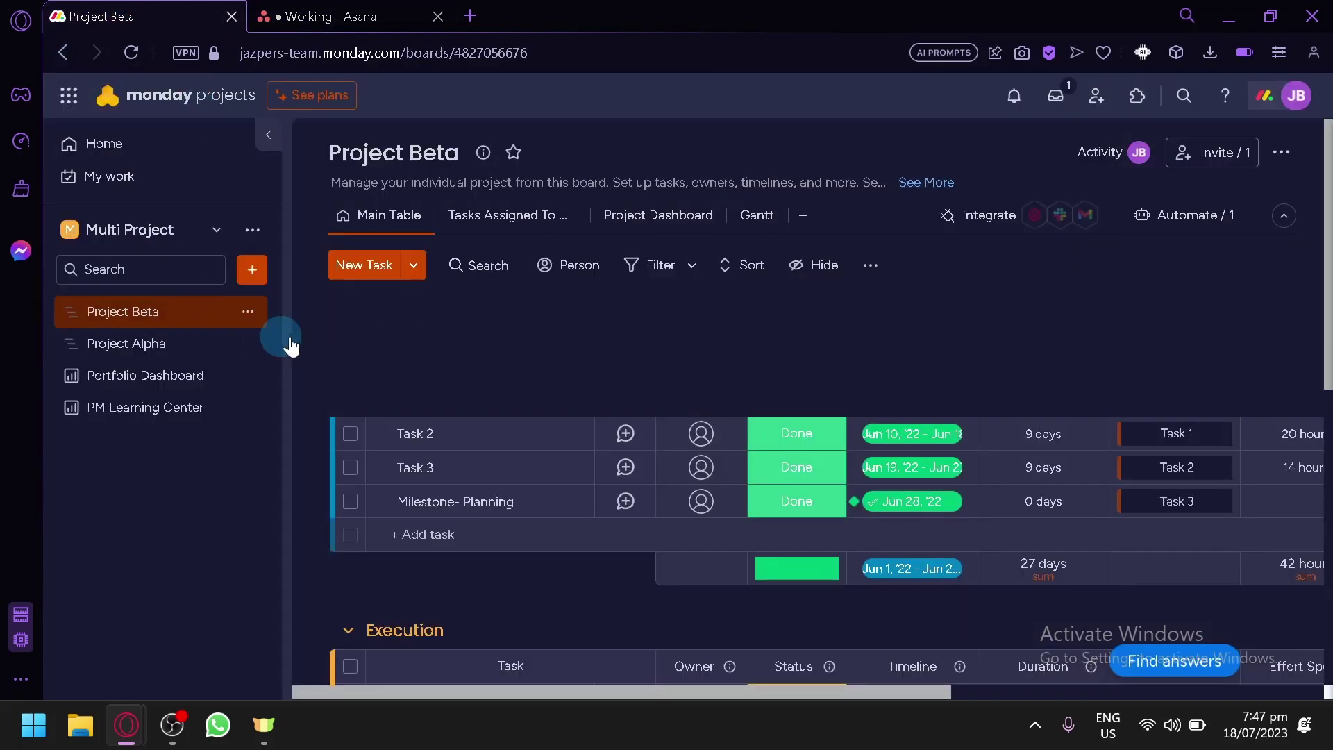
scroll(523, 298, down, 5)
scroll(1097, 439, up, 5)
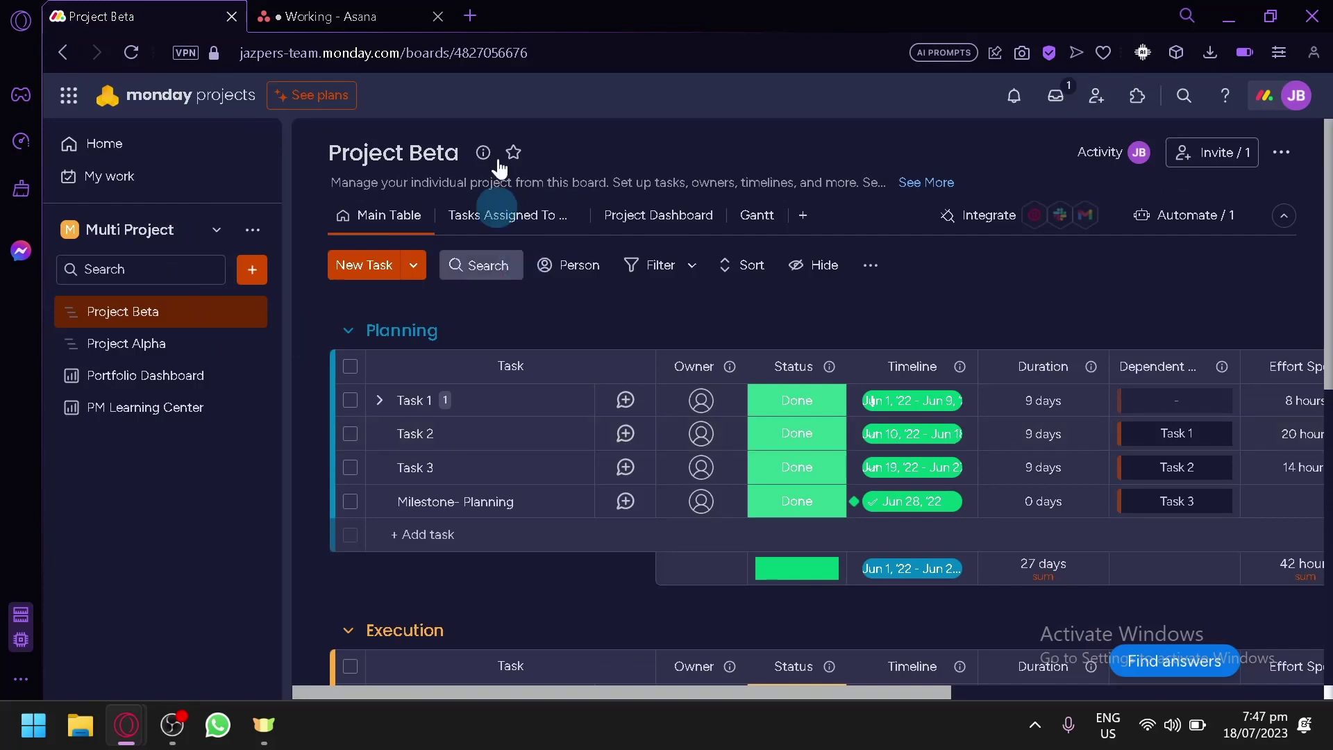
click(403, 14)
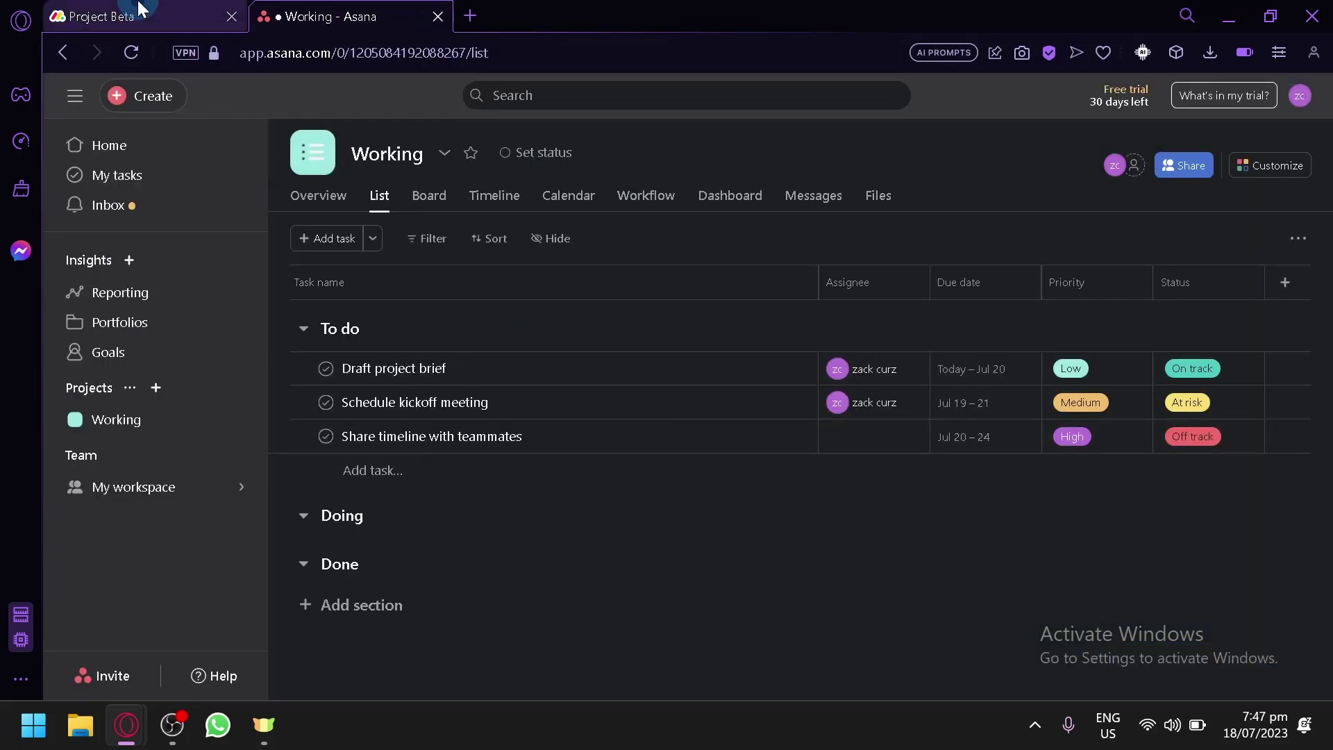
click(104, 15)
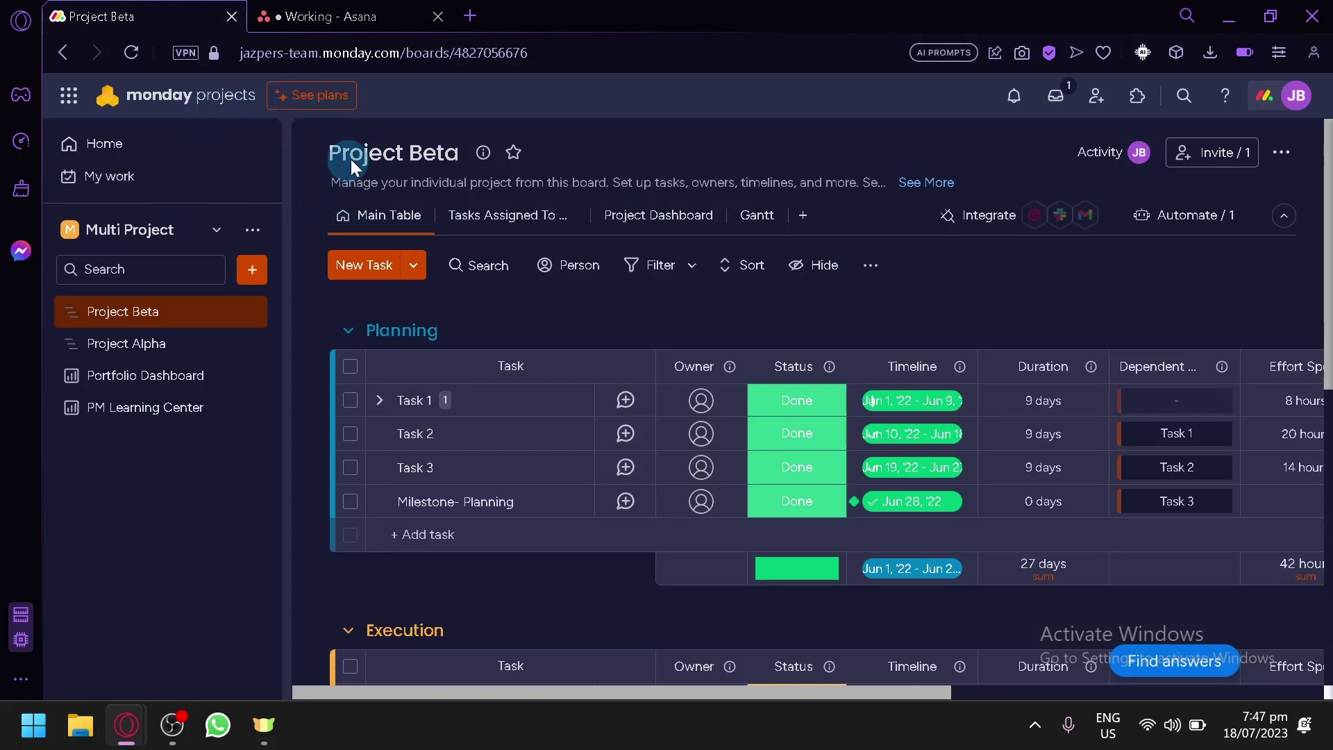
click(327, 15)
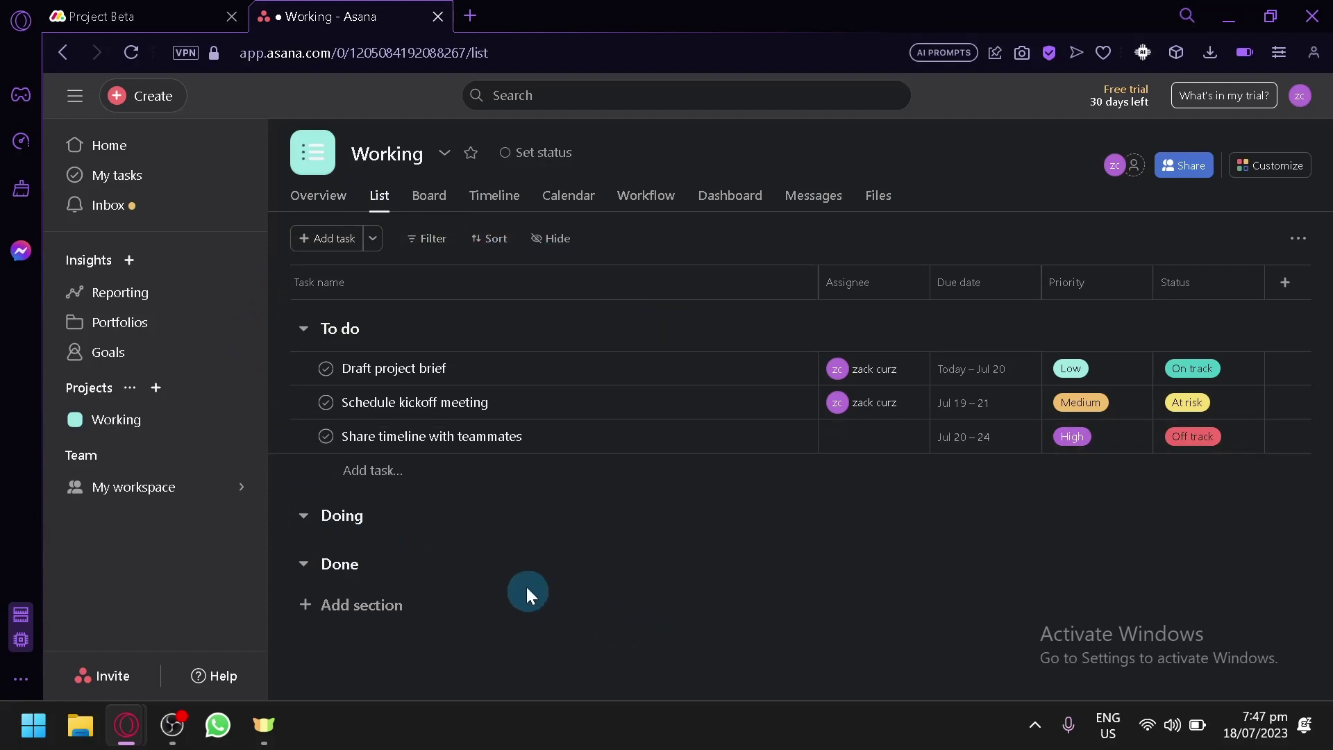
click(179, 14)
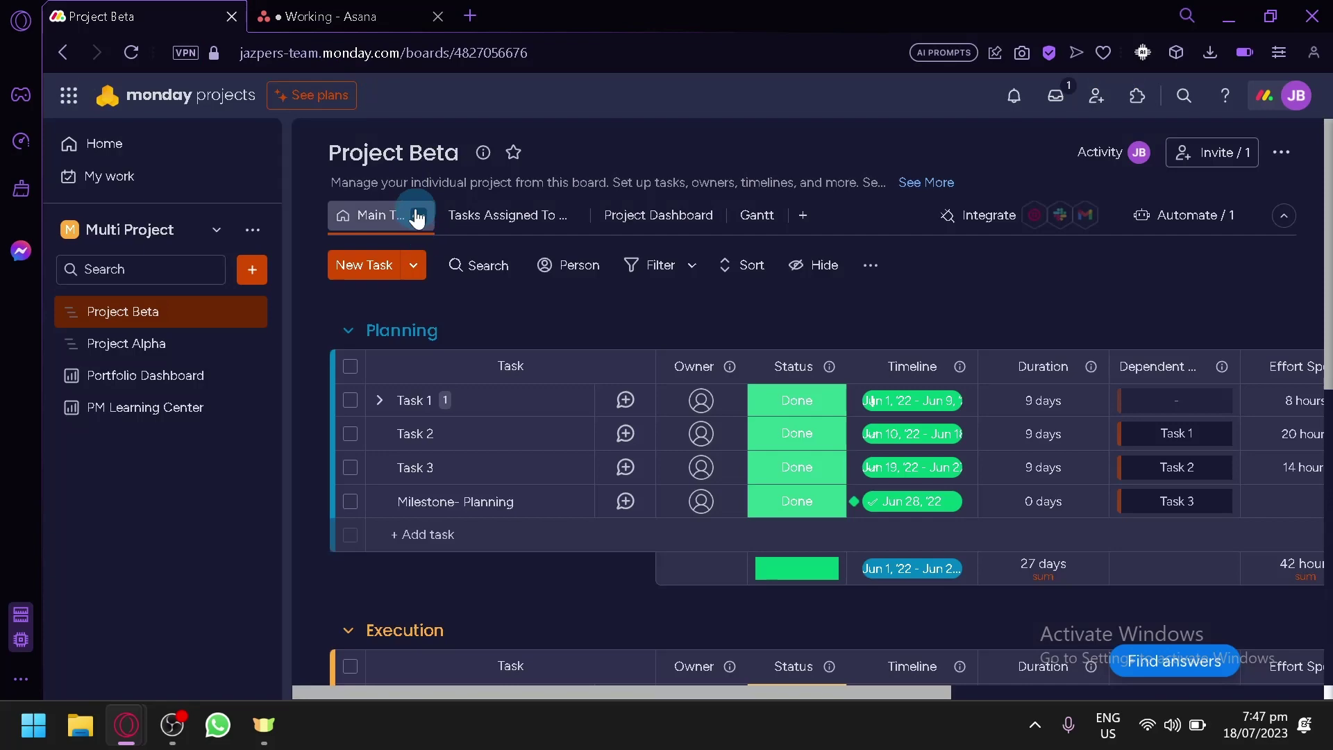
scroll(1010, 318, down, 5)
scroll(1018, 302, up, 5)
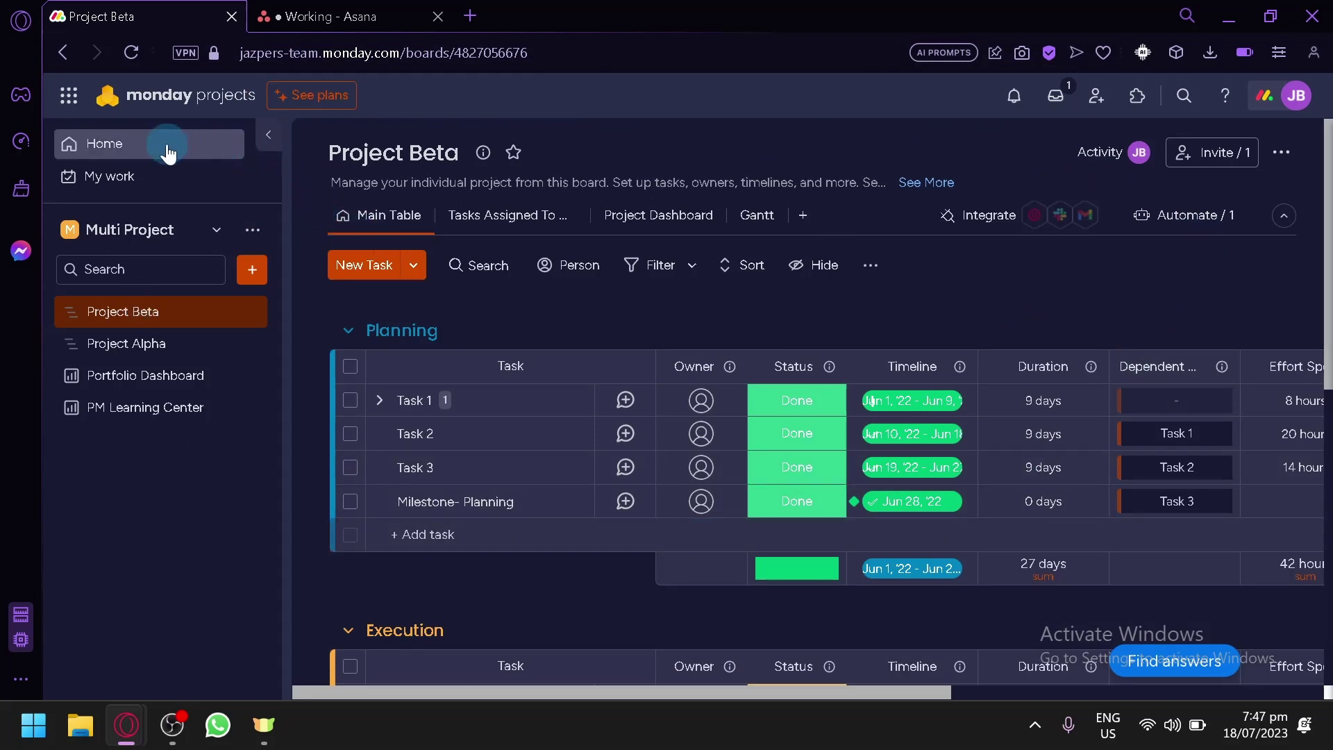
View the My Work page, dismissing its welcome message, and check the list of available workspaces
click(198, 178)
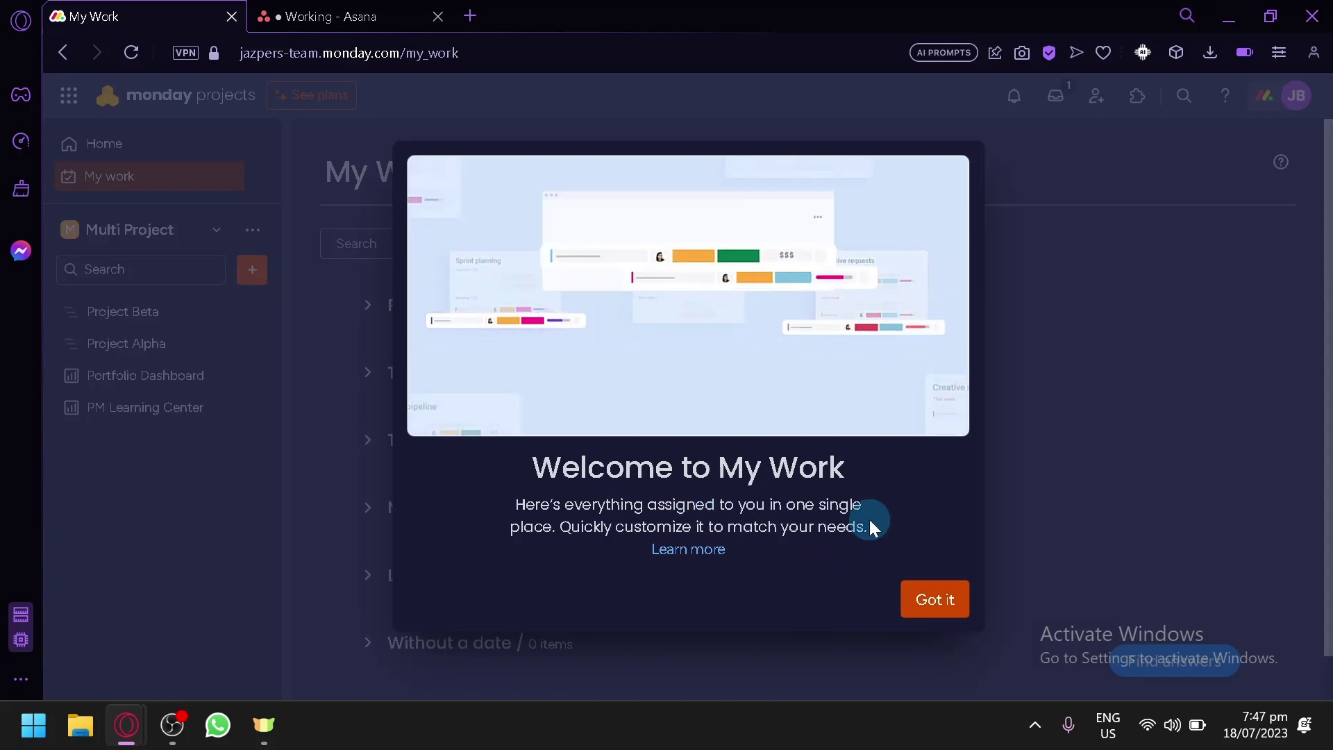
click(945, 614)
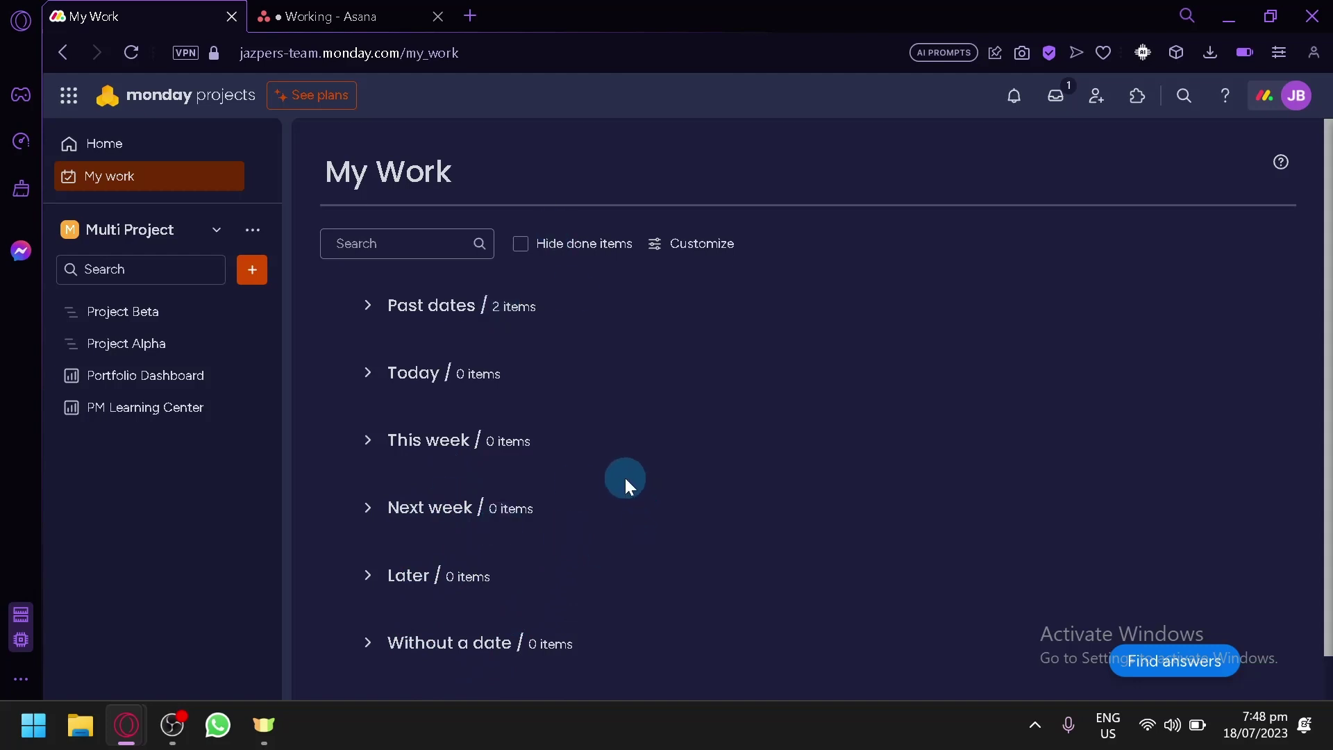
click(170, 231)
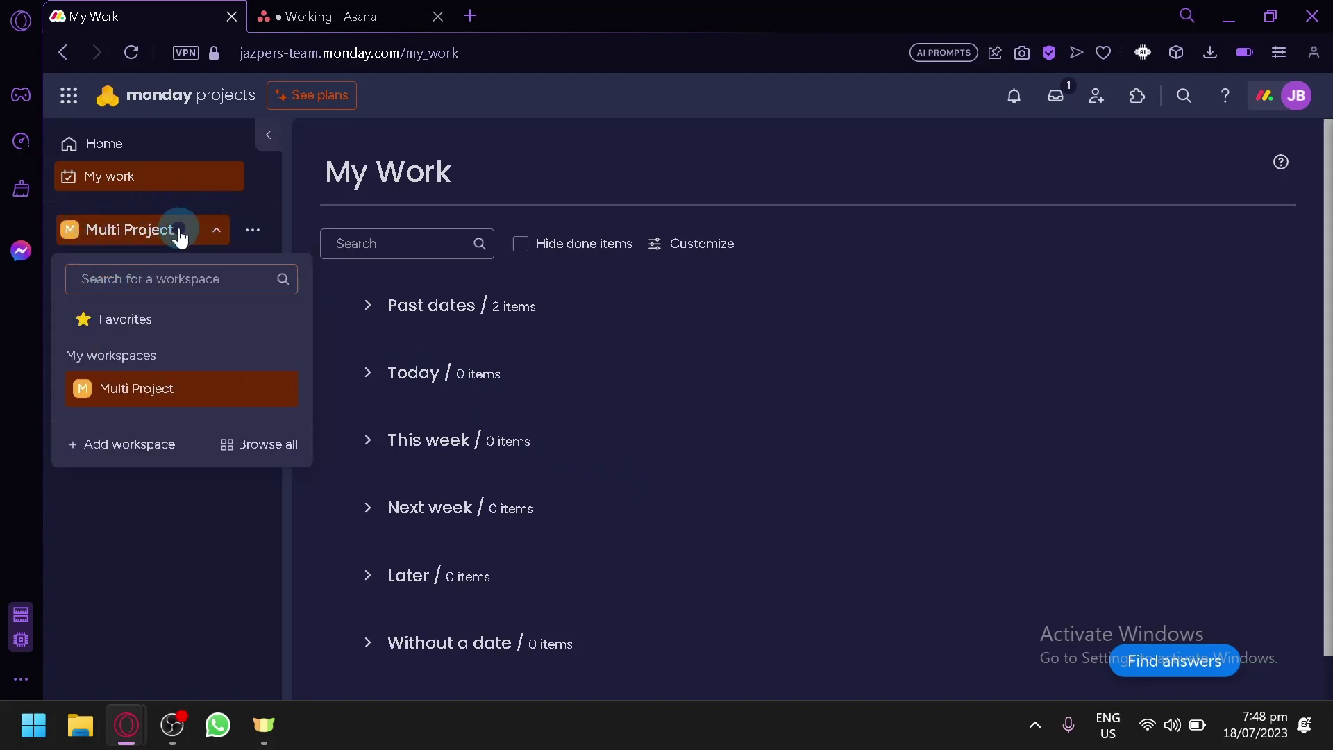
click(180, 233)
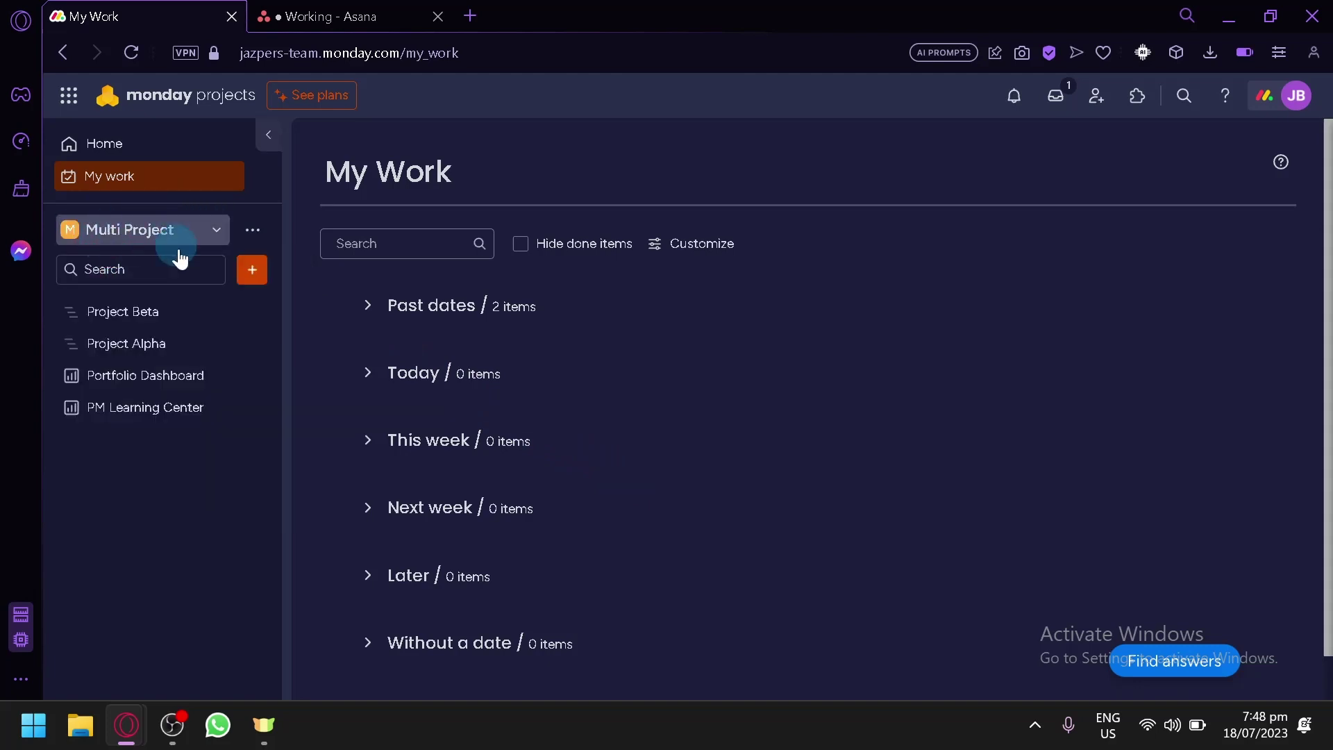
Return to the Project Beta board and add a new board to the workspace from the Single Project template
click(148, 326)
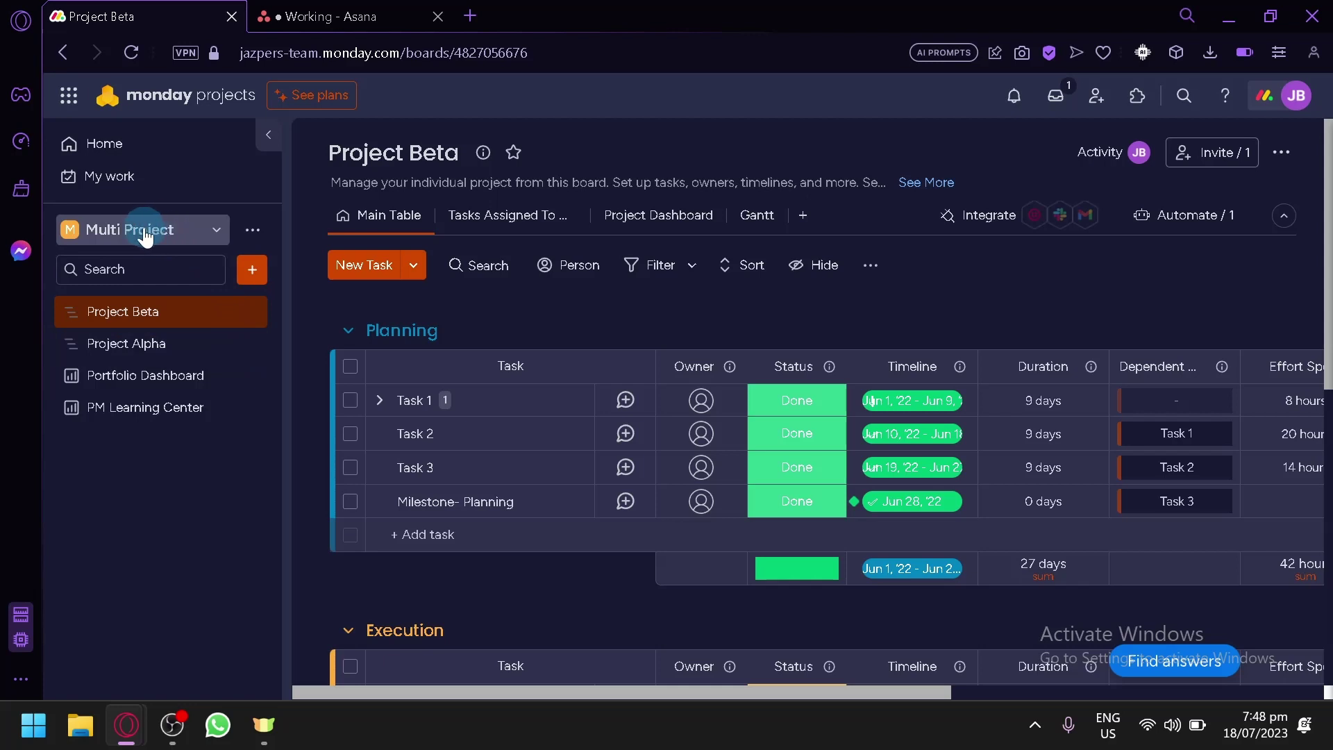
click(254, 274)
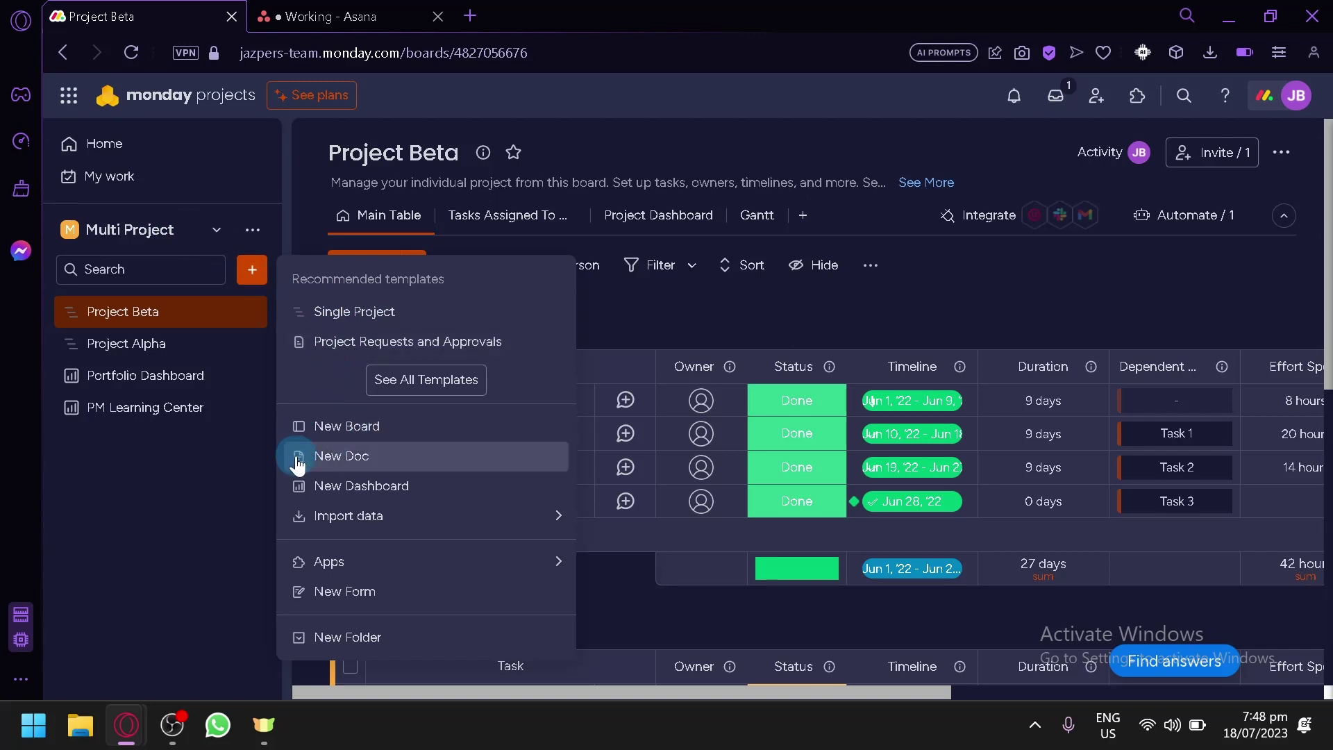
mouse_move(343, 514)
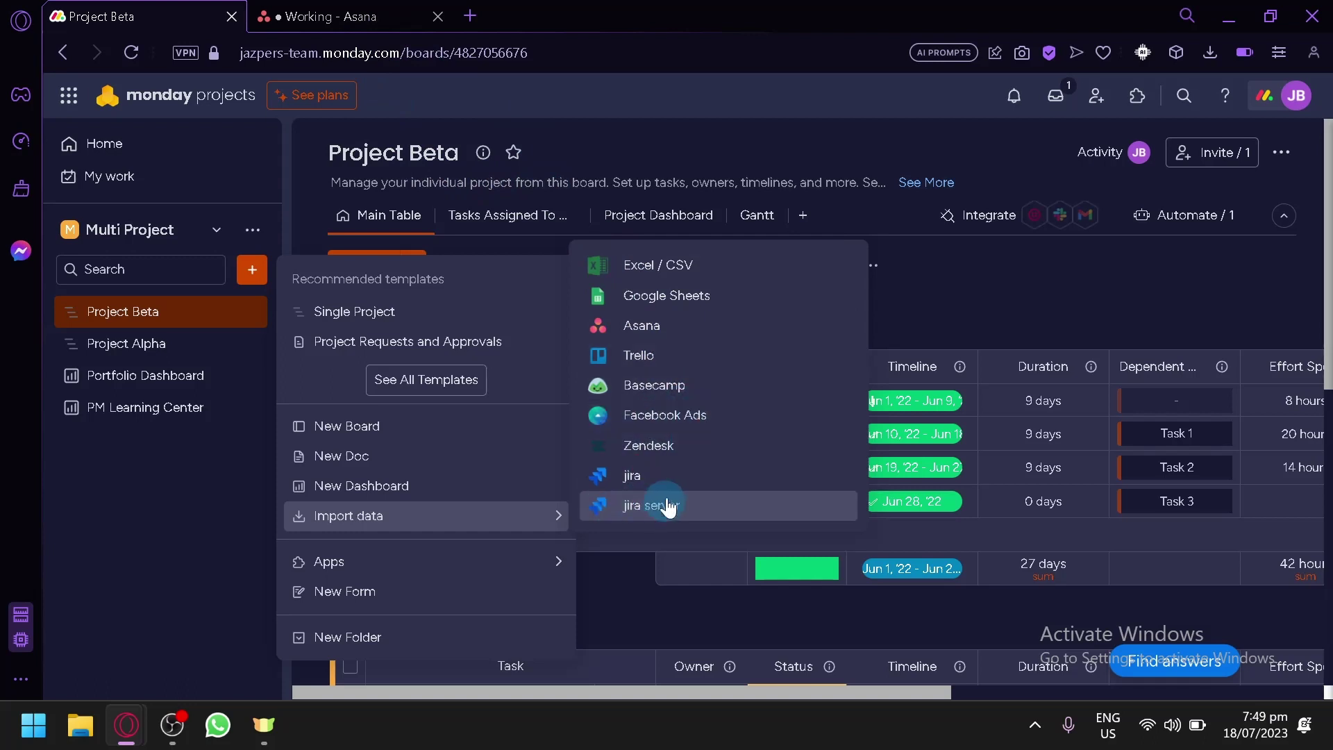
mouse_move(529, 562)
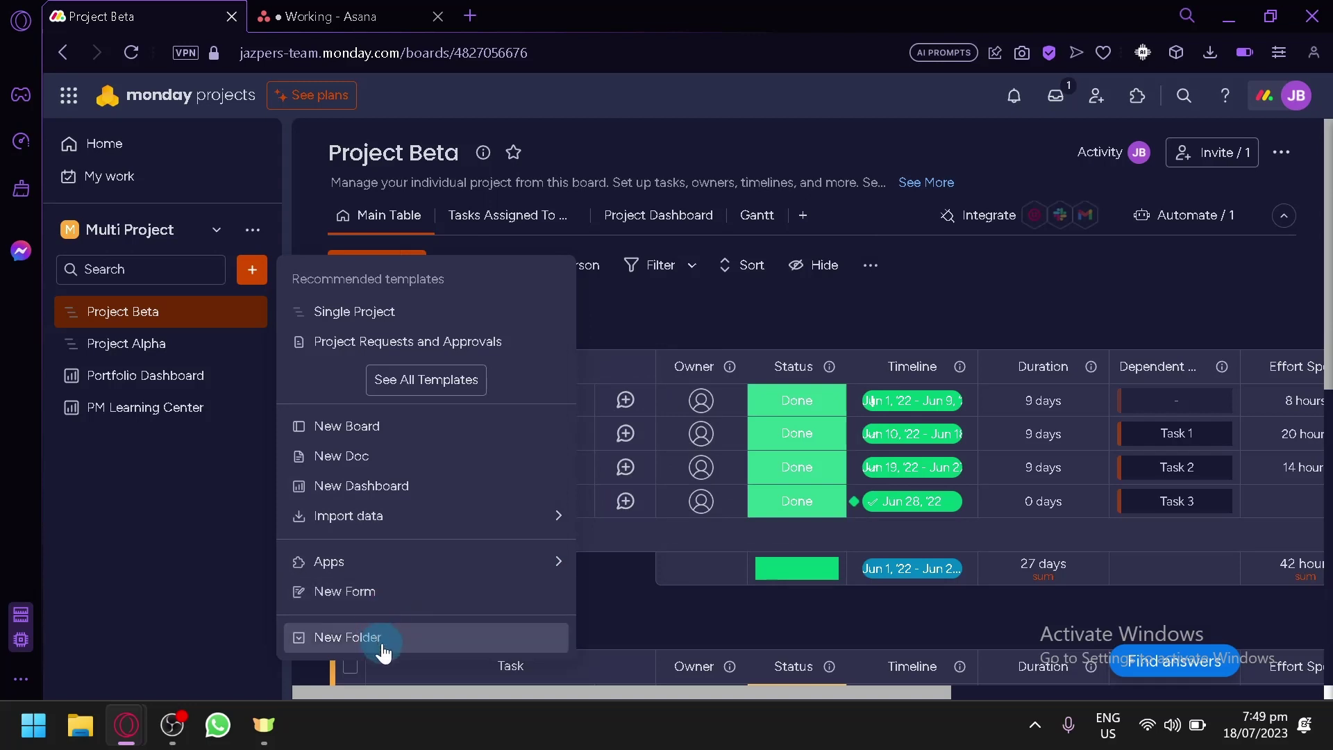
click(361, 316)
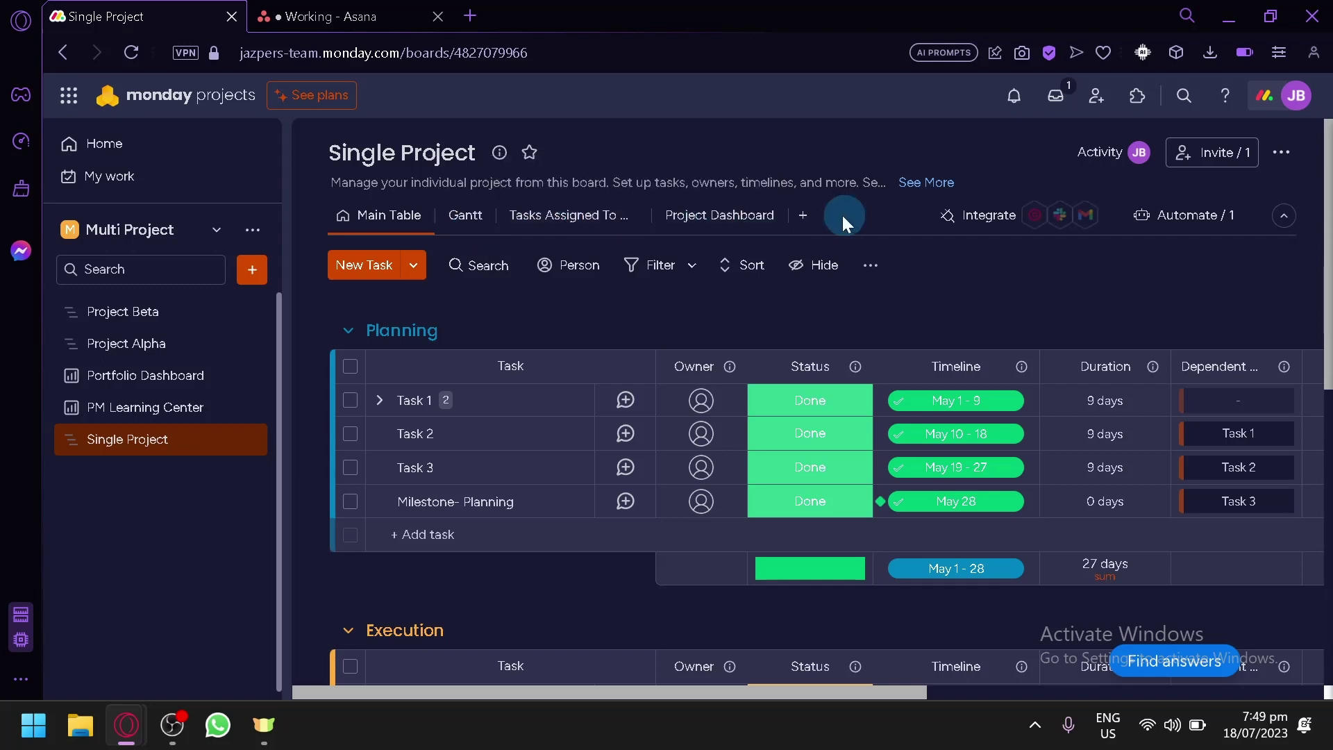
Review the view types that can be added to the Single Project board and look through its main table
click(805, 220)
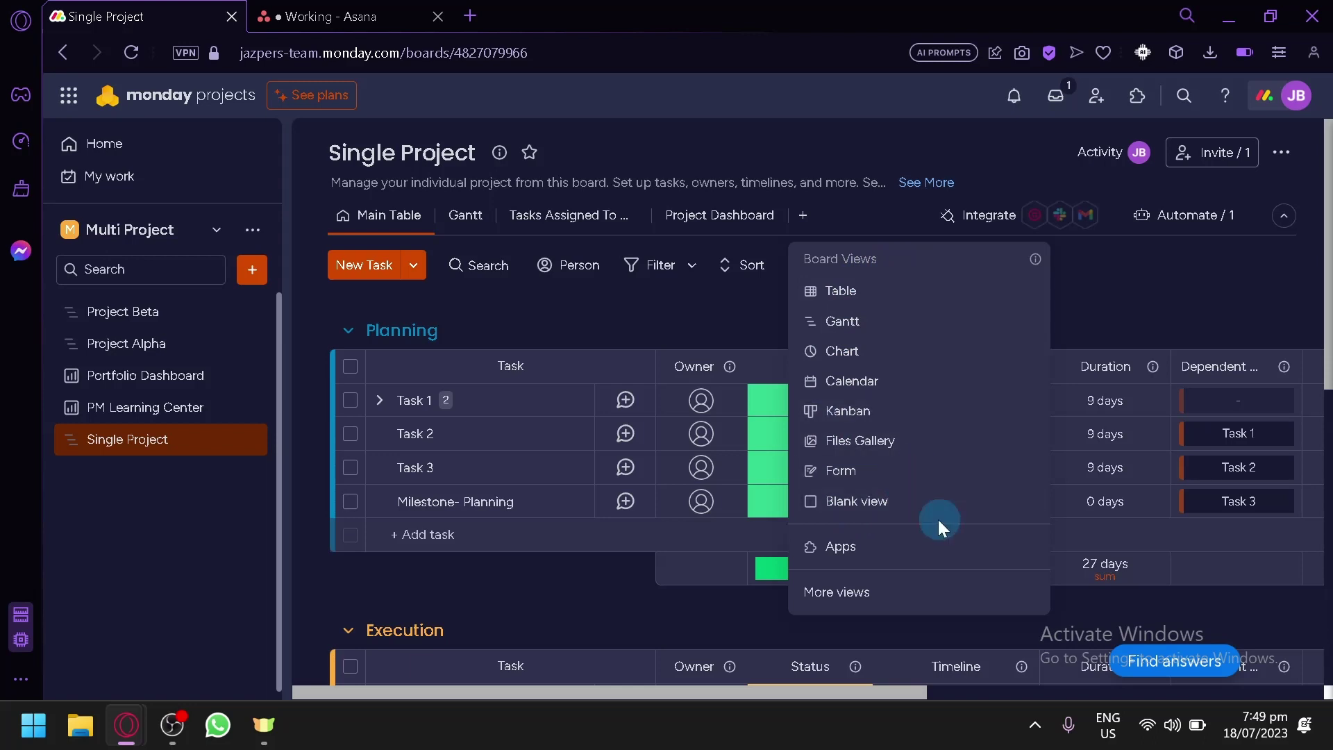
click(588, 312)
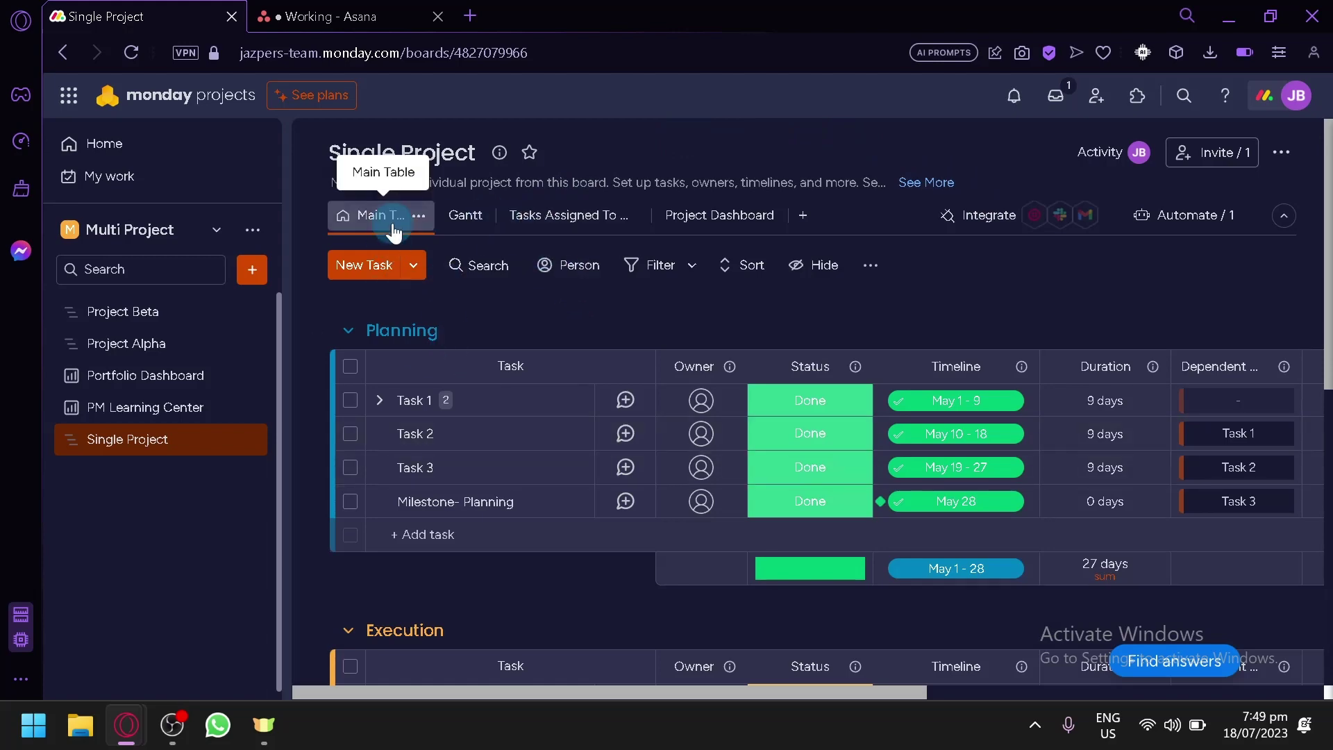
scroll(1012, 345, down, 8)
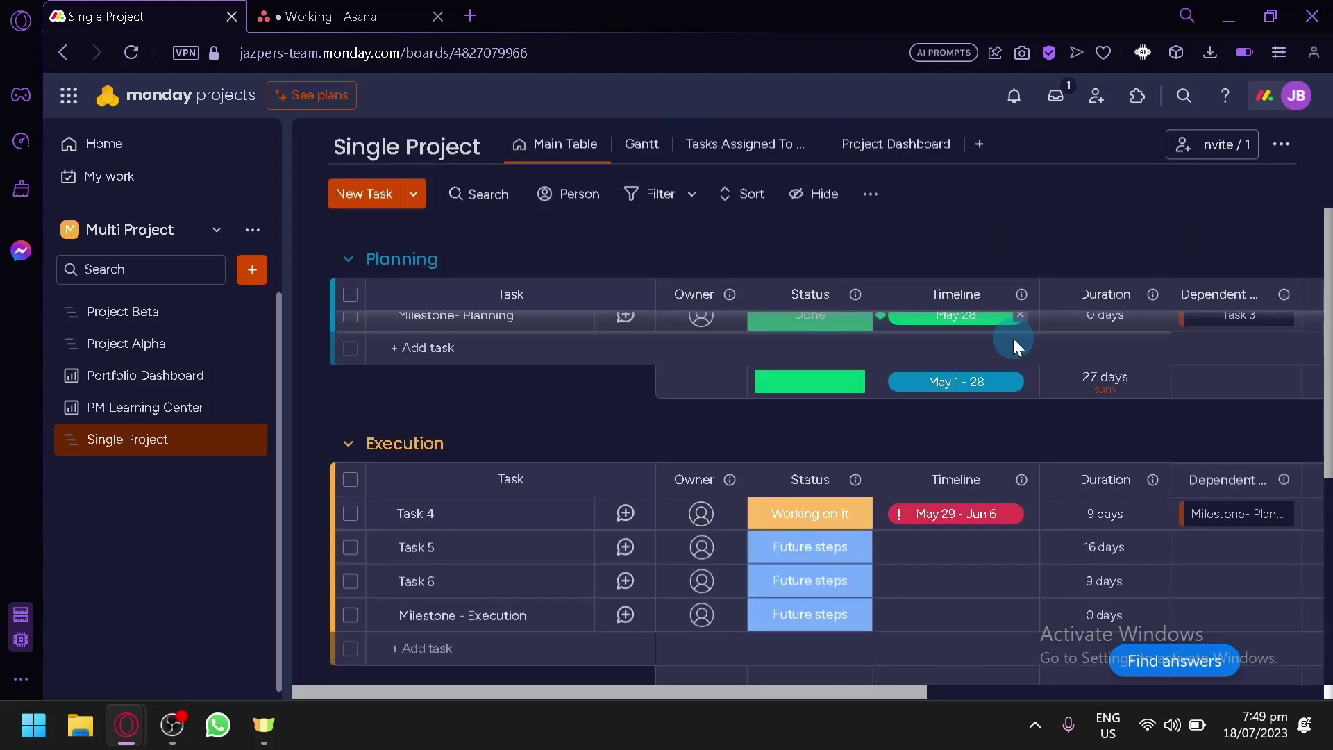
scroll(958, 437, up, 8)
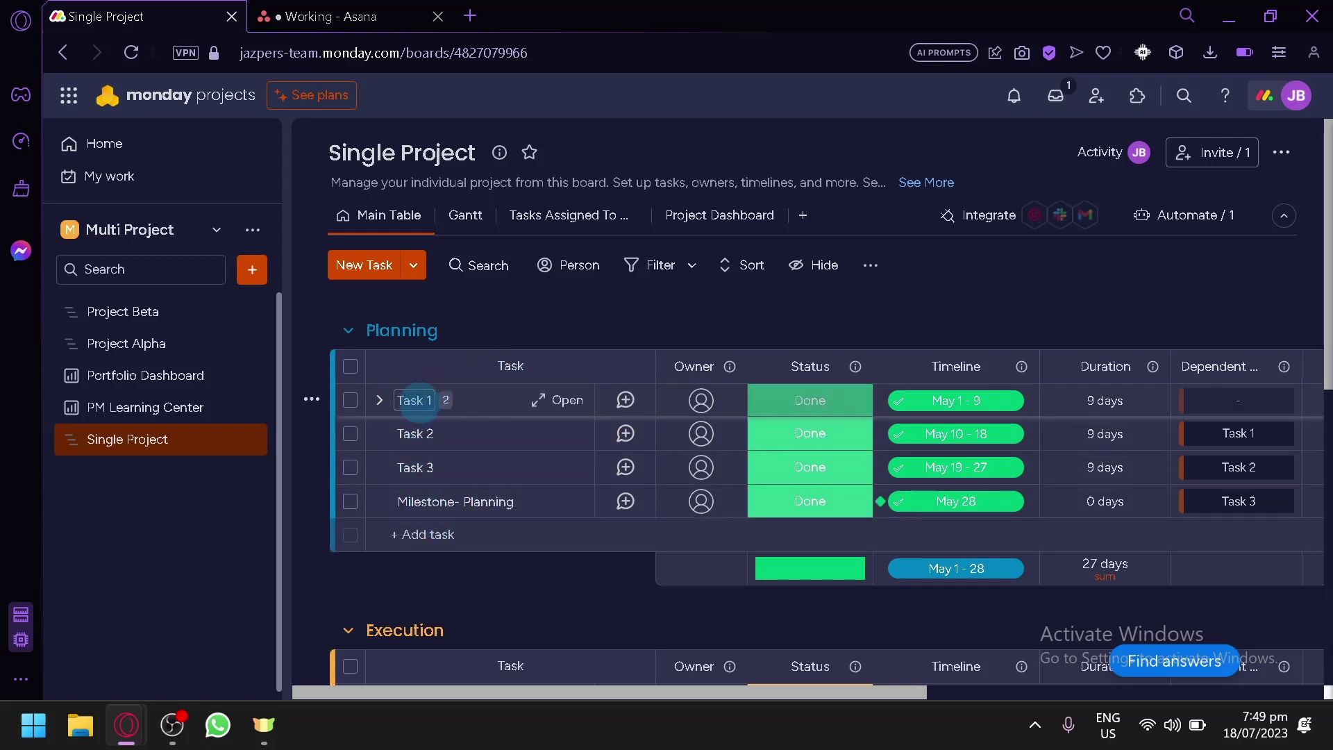
Rename Task 1 in the Planning group to "asdadww"
click(417, 400)
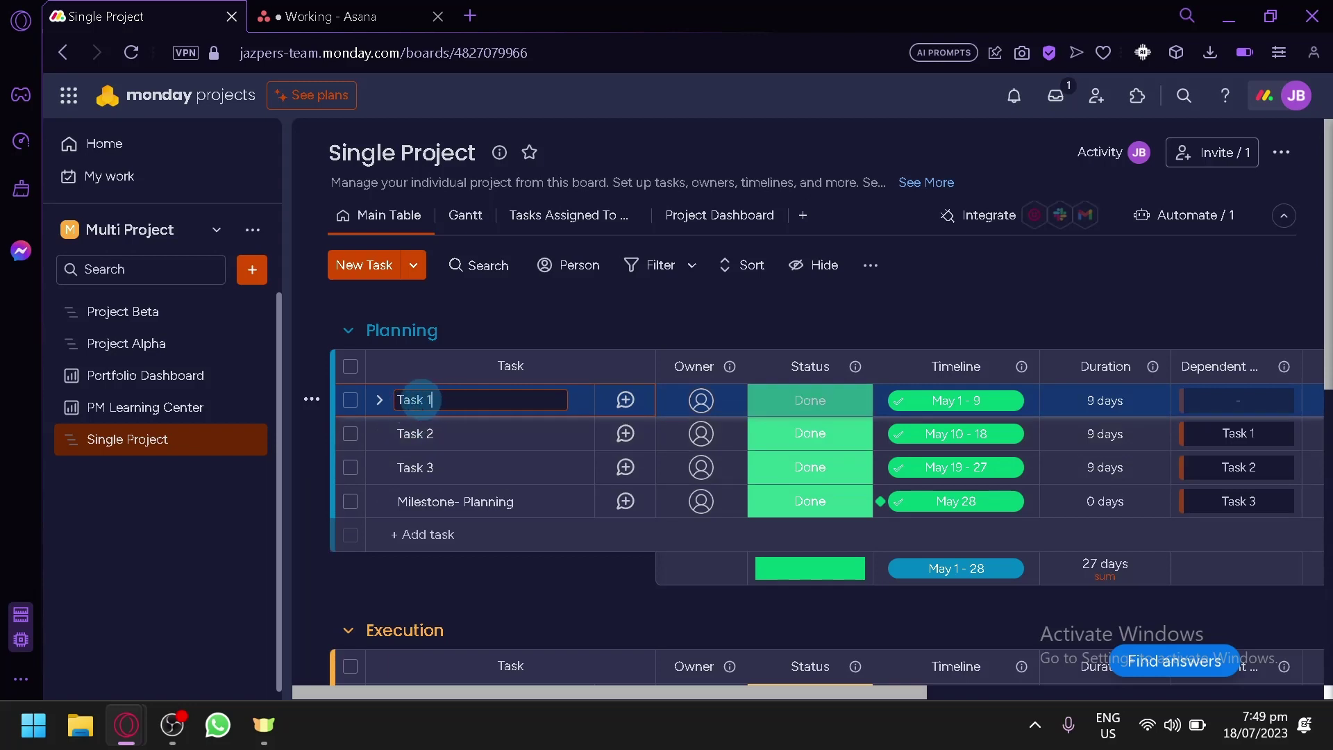
key(ctrl+a)
text(asdadww)
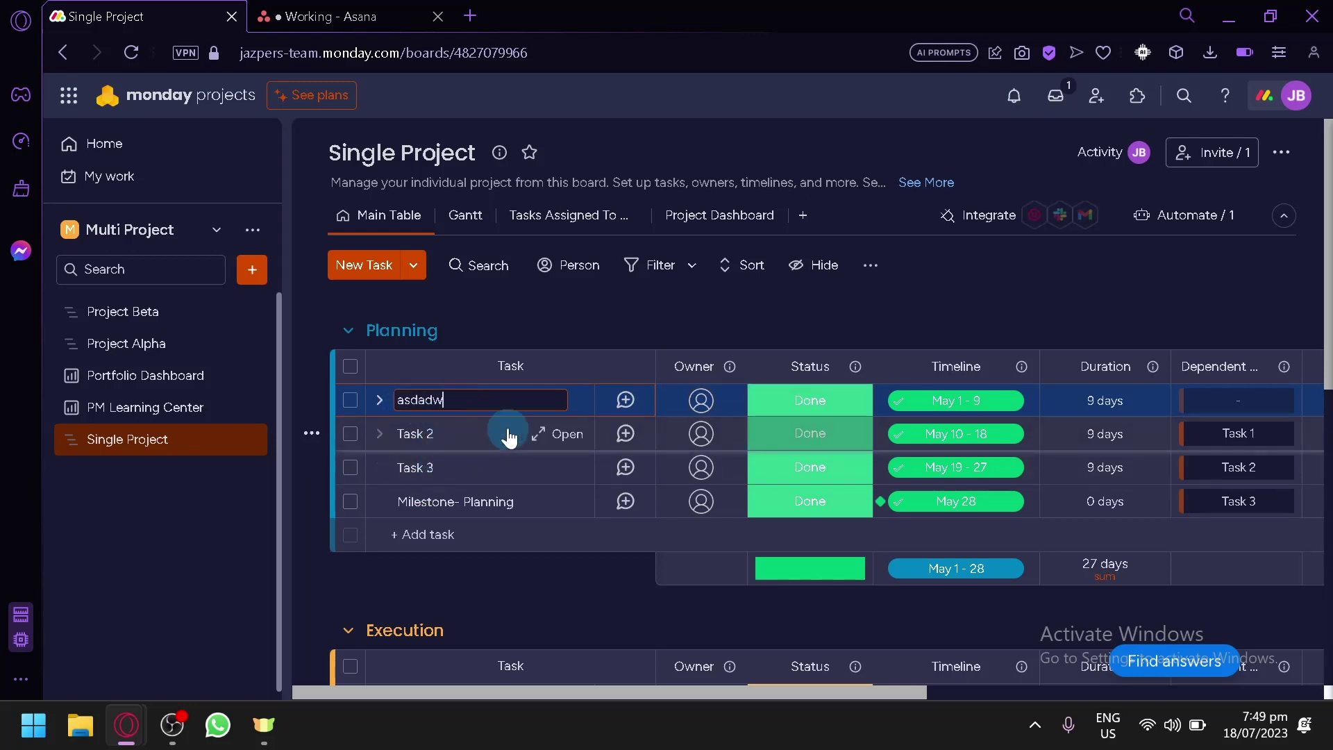
click(568, 329)
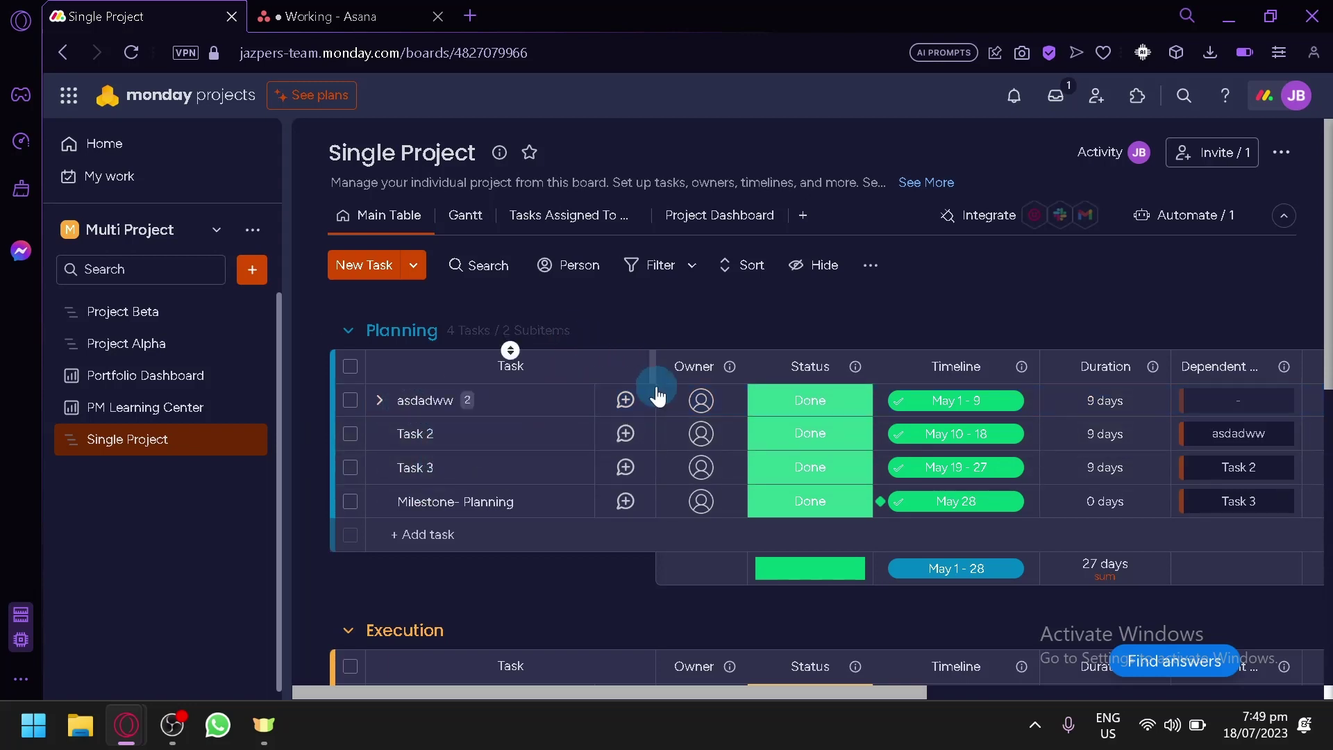
View the updates area and the owner choices of the asdadww task without changing either
click(620, 400)
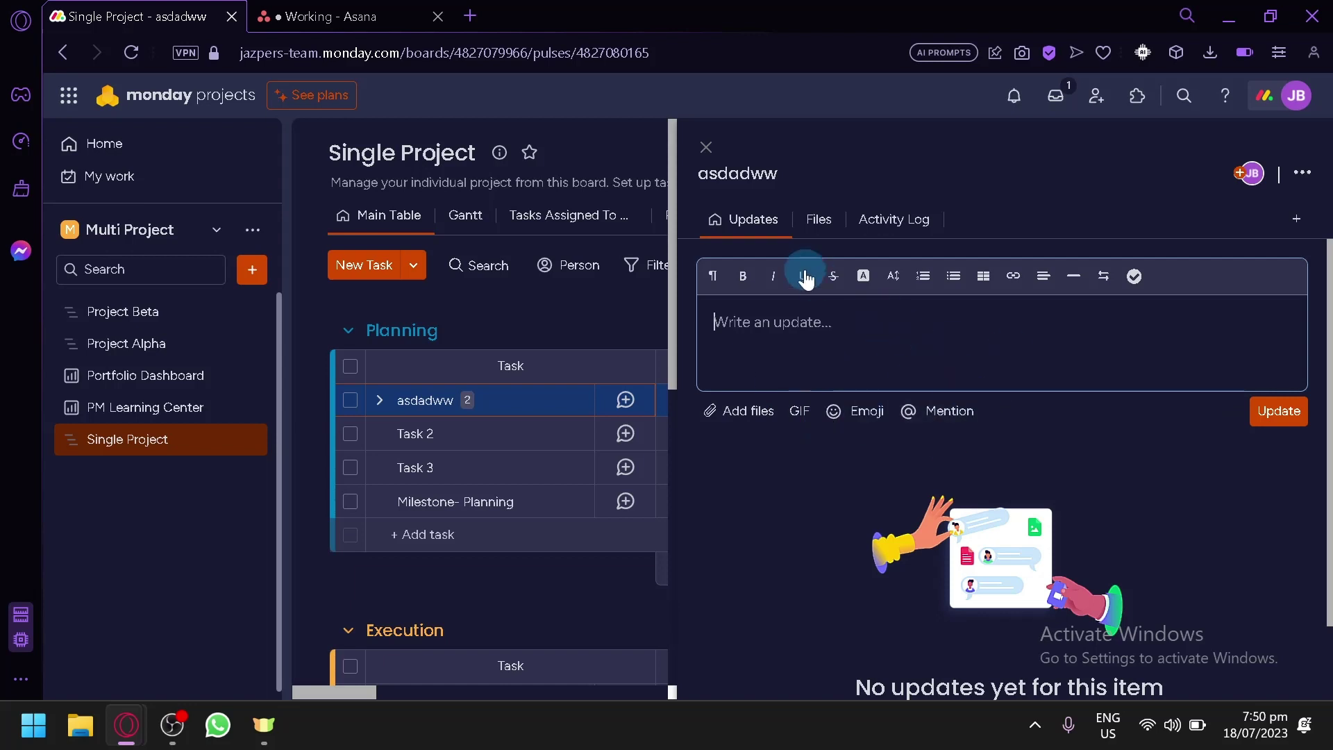
click(706, 147)
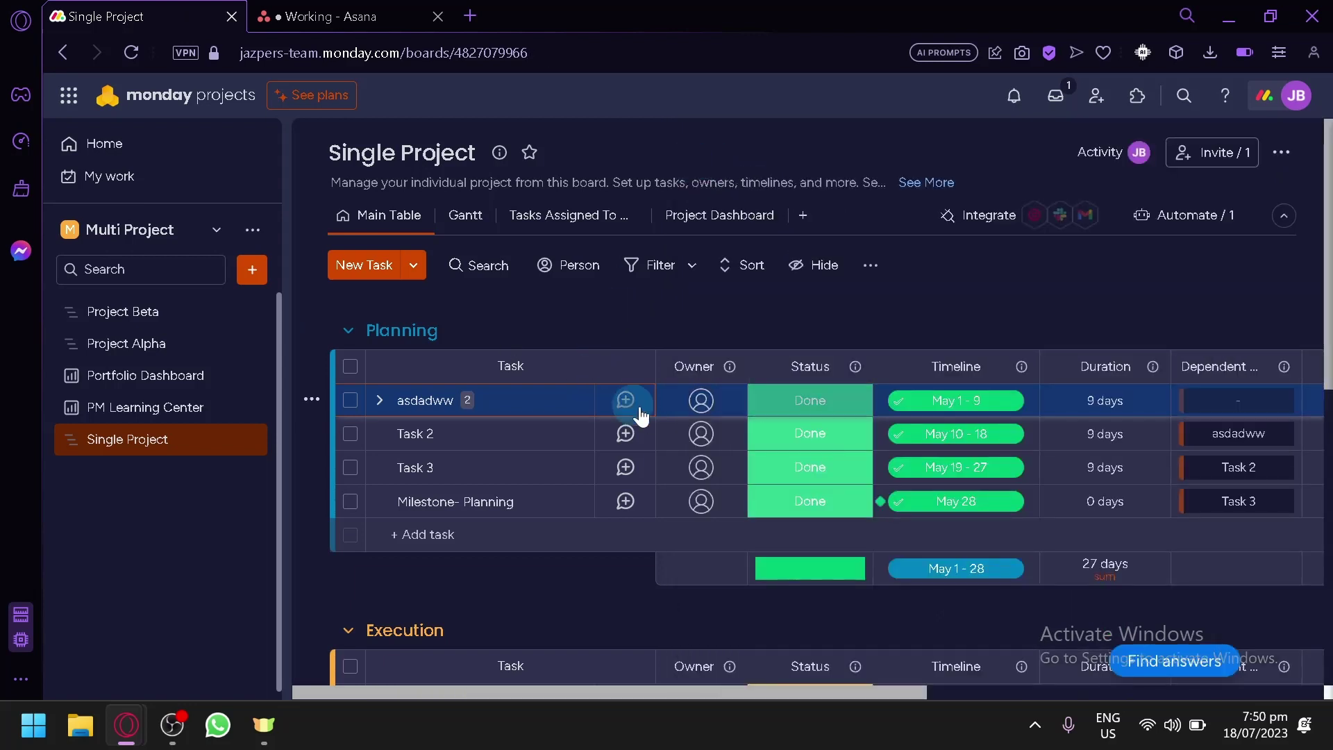
click(702, 390)
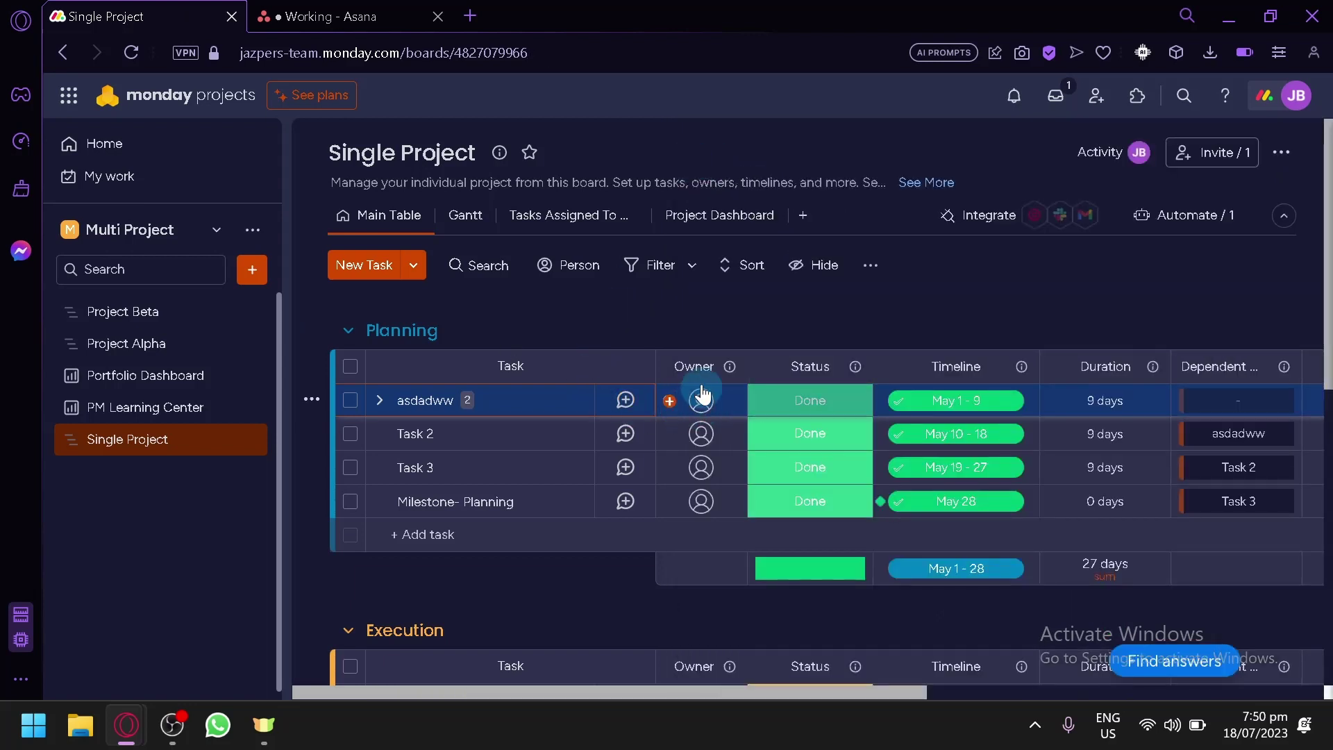
click(668, 408)
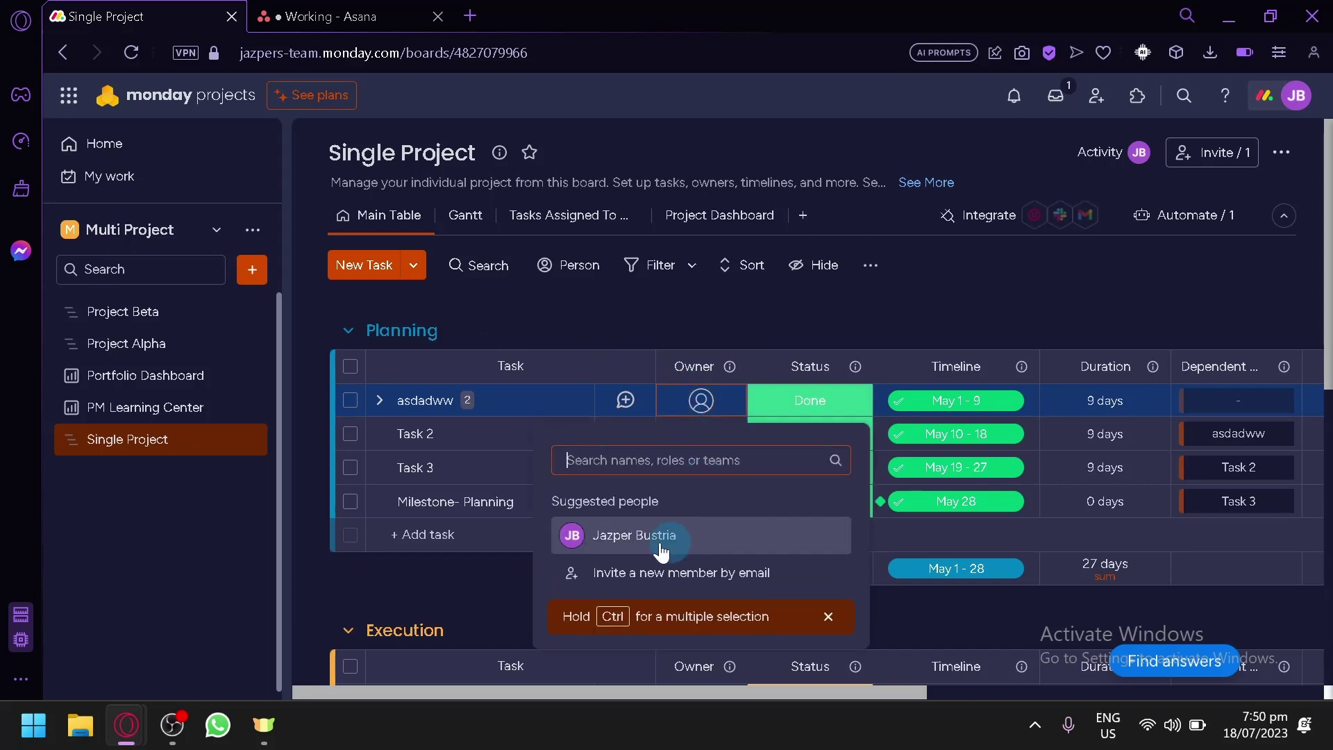
click(612, 294)
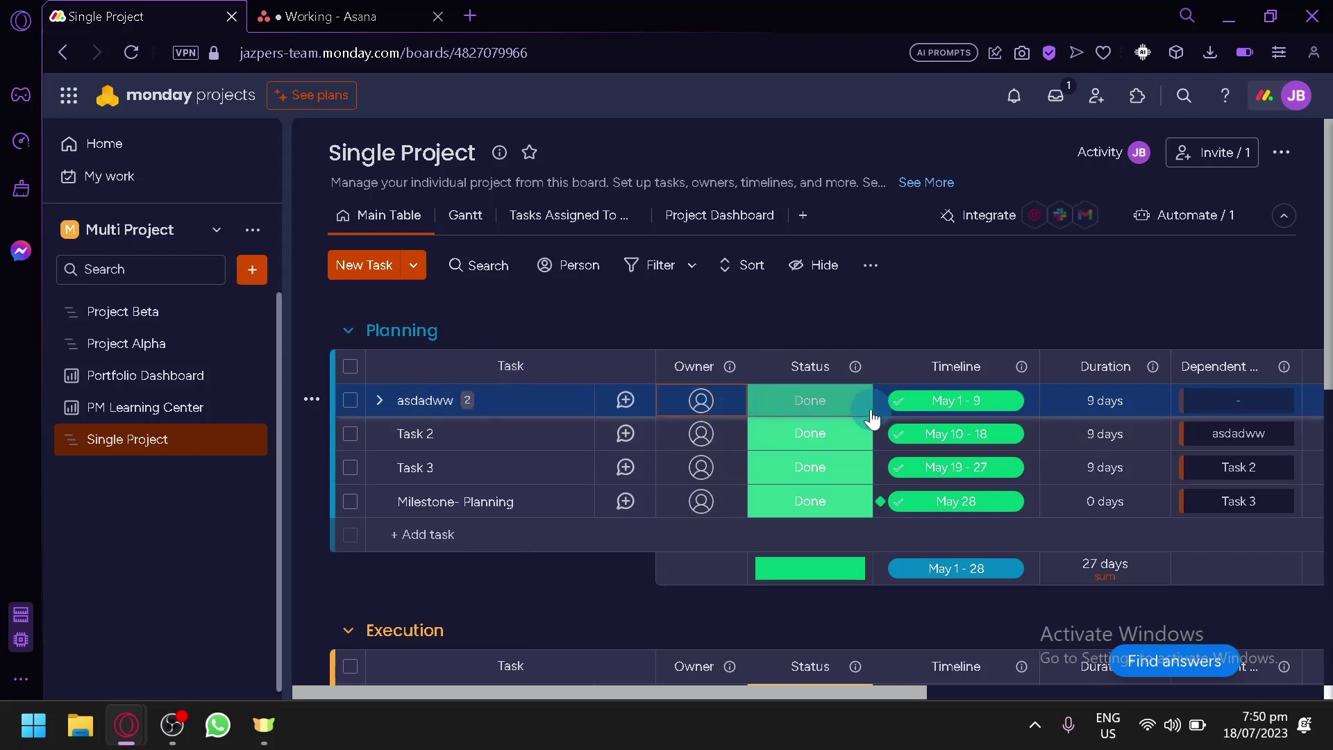
Add an unnamed dark indigo status label and assign it as the status of the asdadww task
click(828, 414)
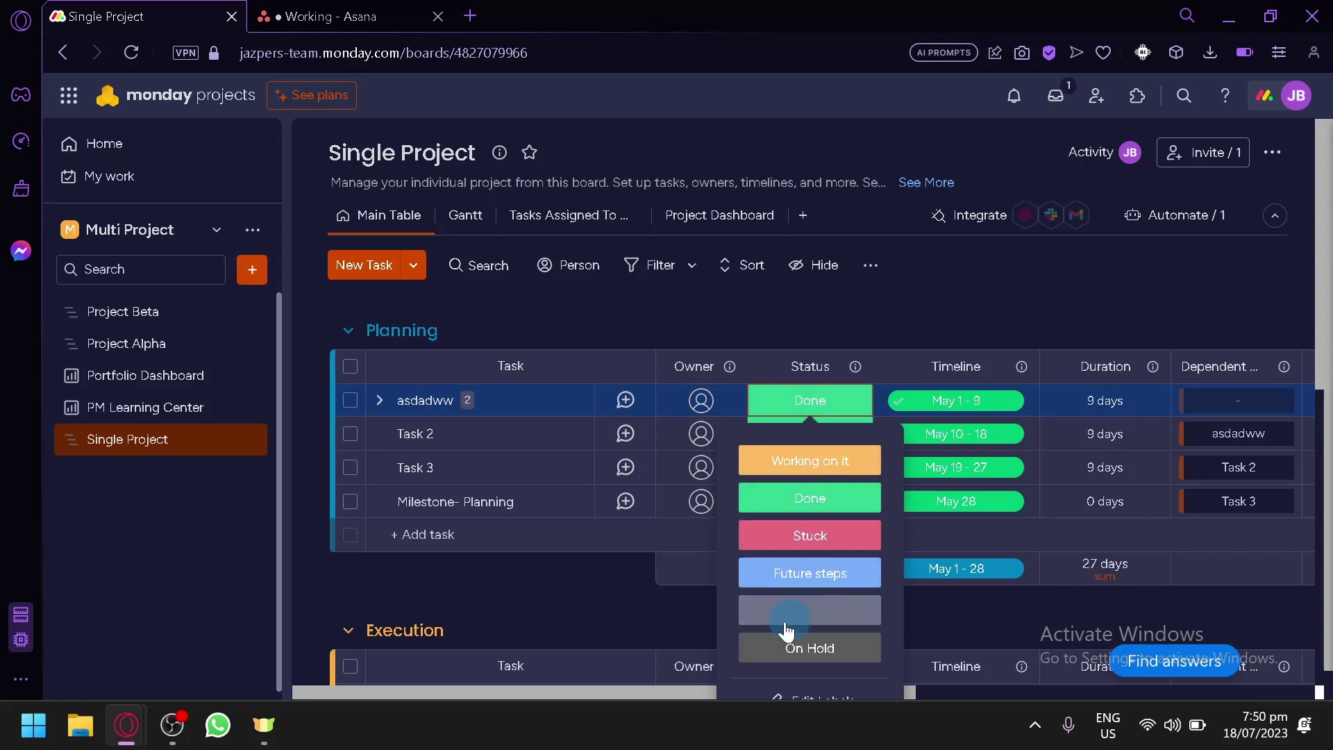
scroll(806, 618, down, 1)
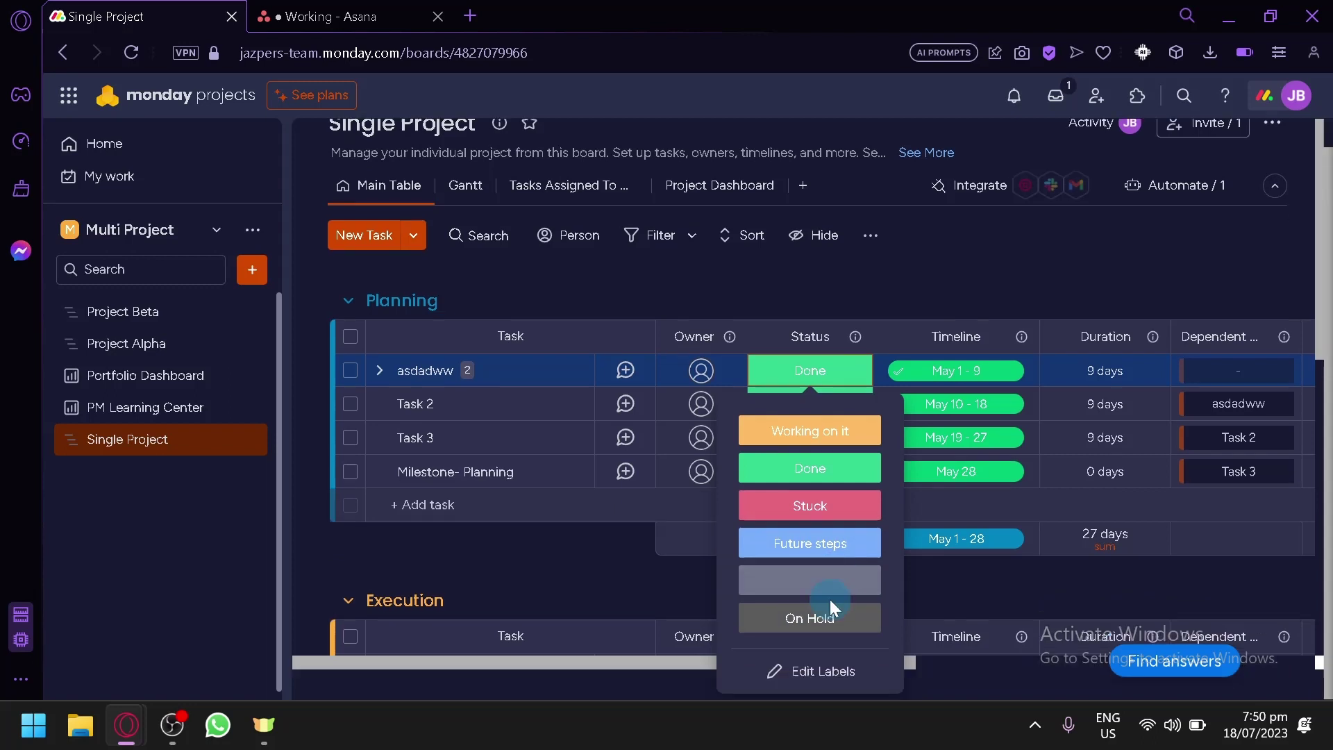
click(825, 670)
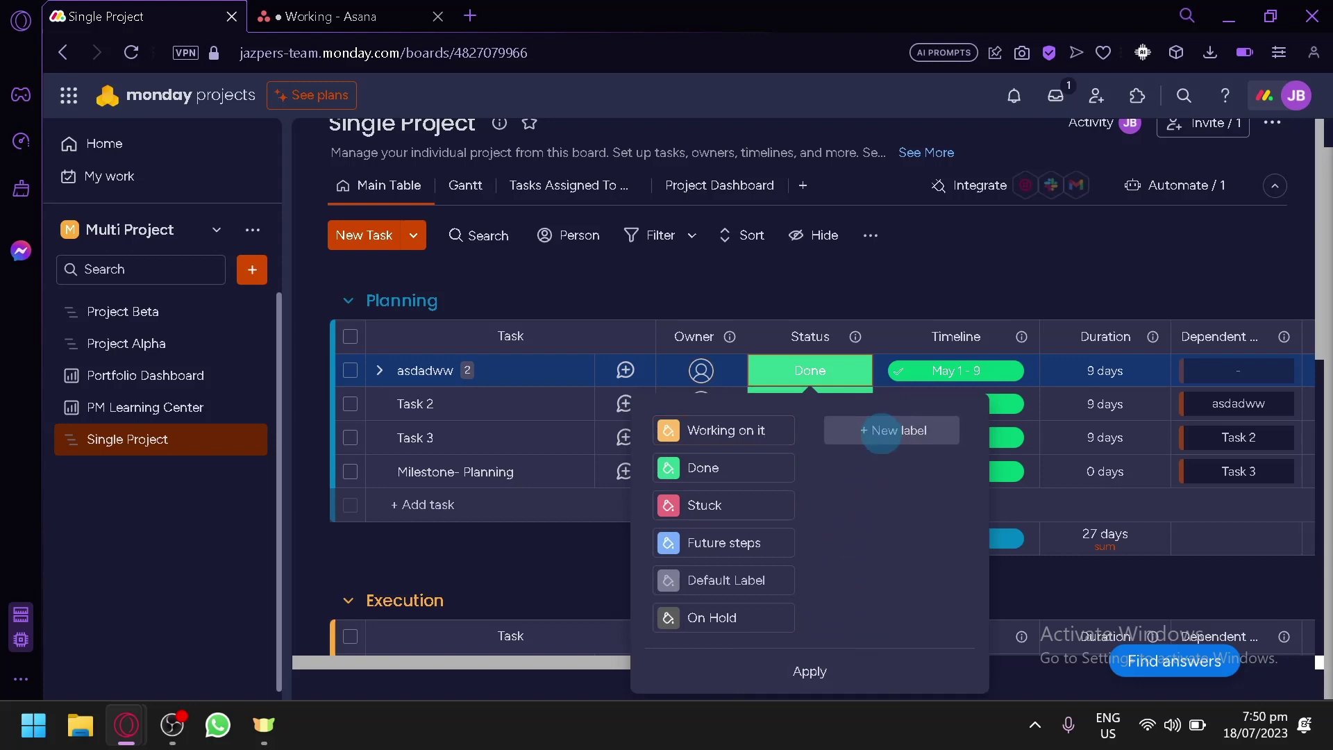
click(880, 431)
click(828, 430)
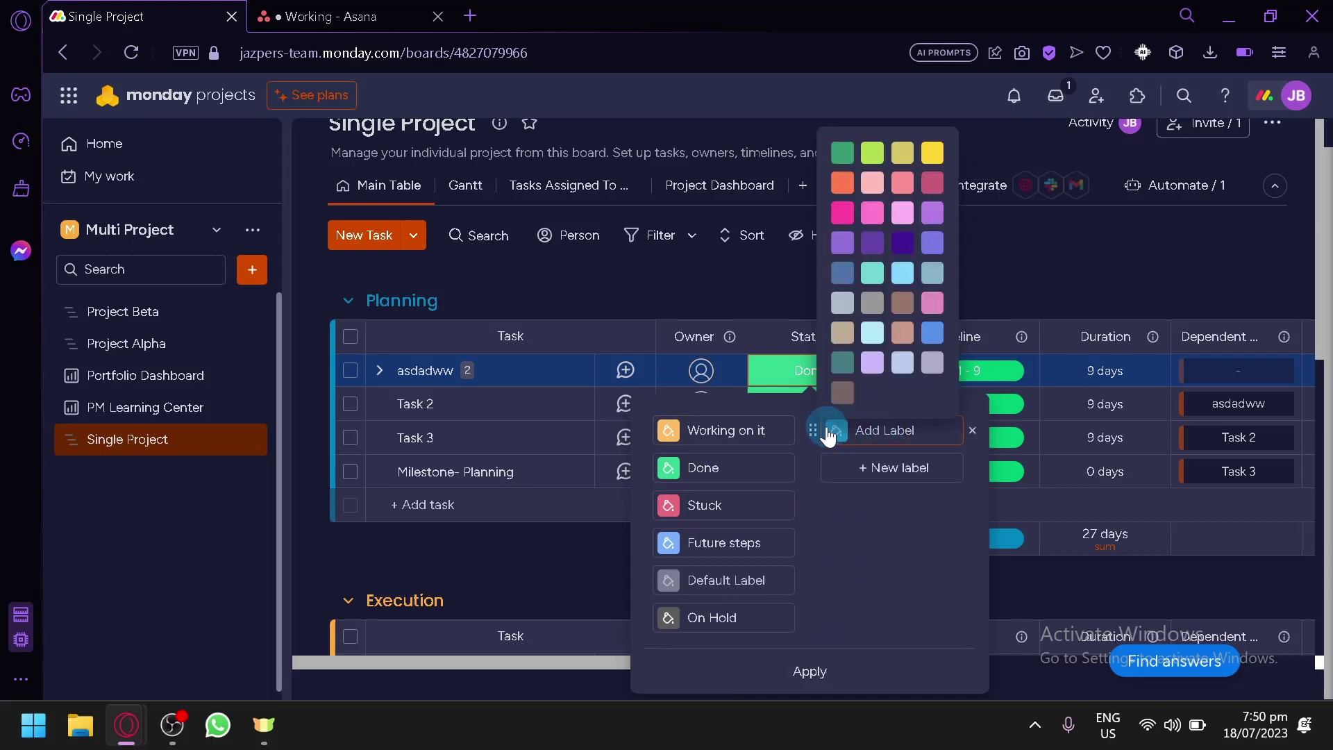
click(902, 243)
click(803, 333)
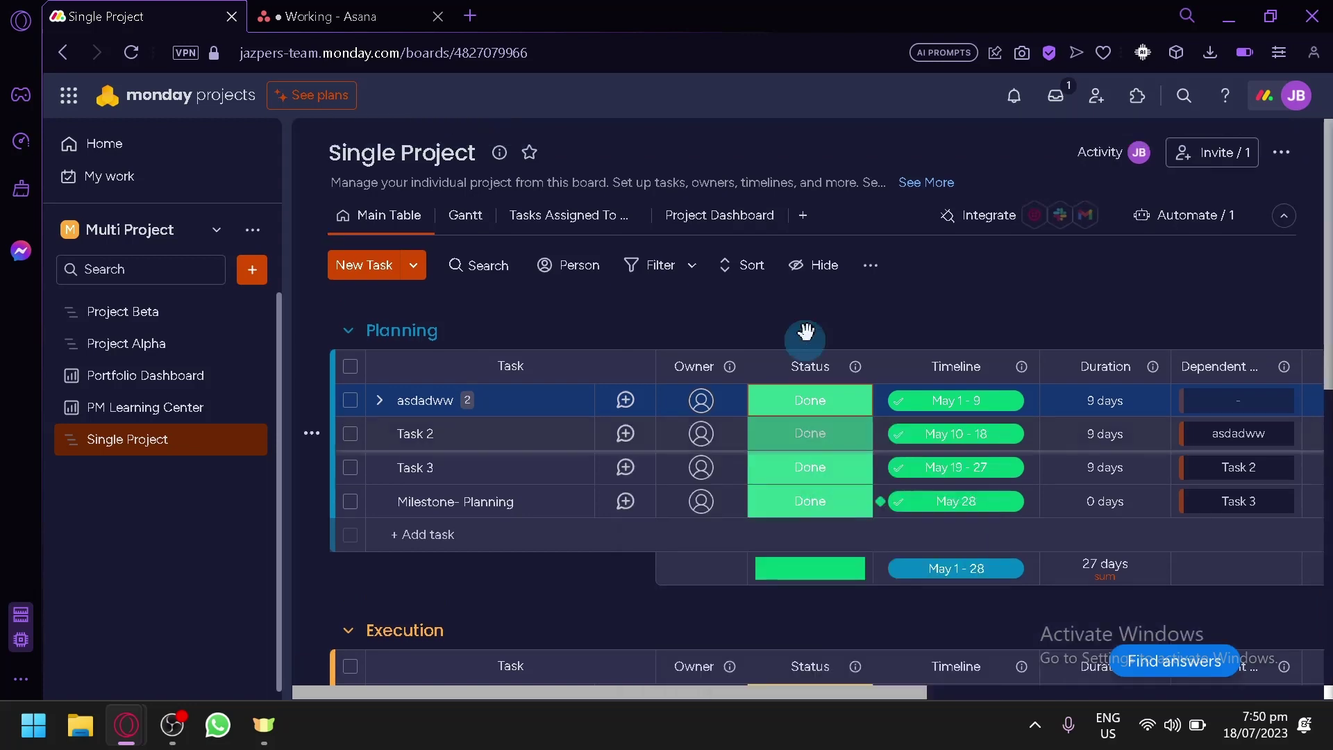
click(827, 406)
click(855, 445)
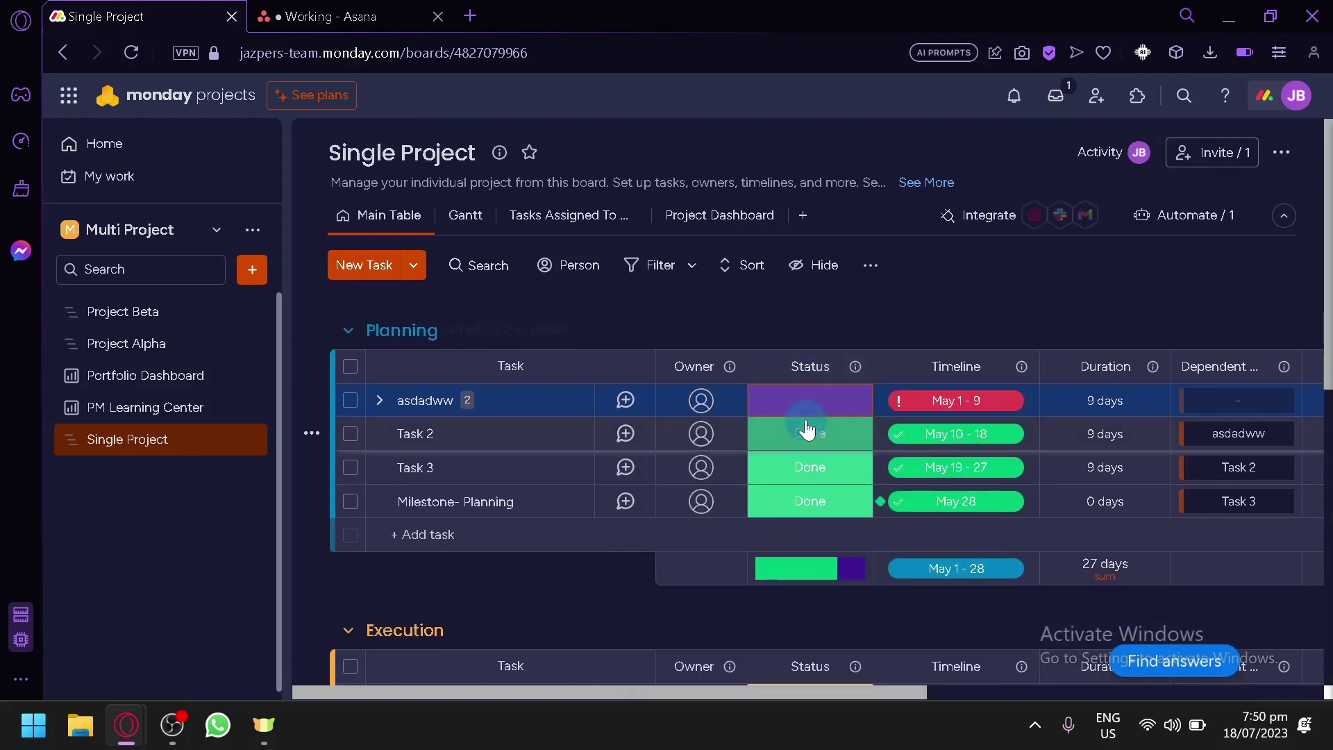
Set the status of the asdadww task in the Planning group to Working on it
click(827, 403)
click(701, 466)
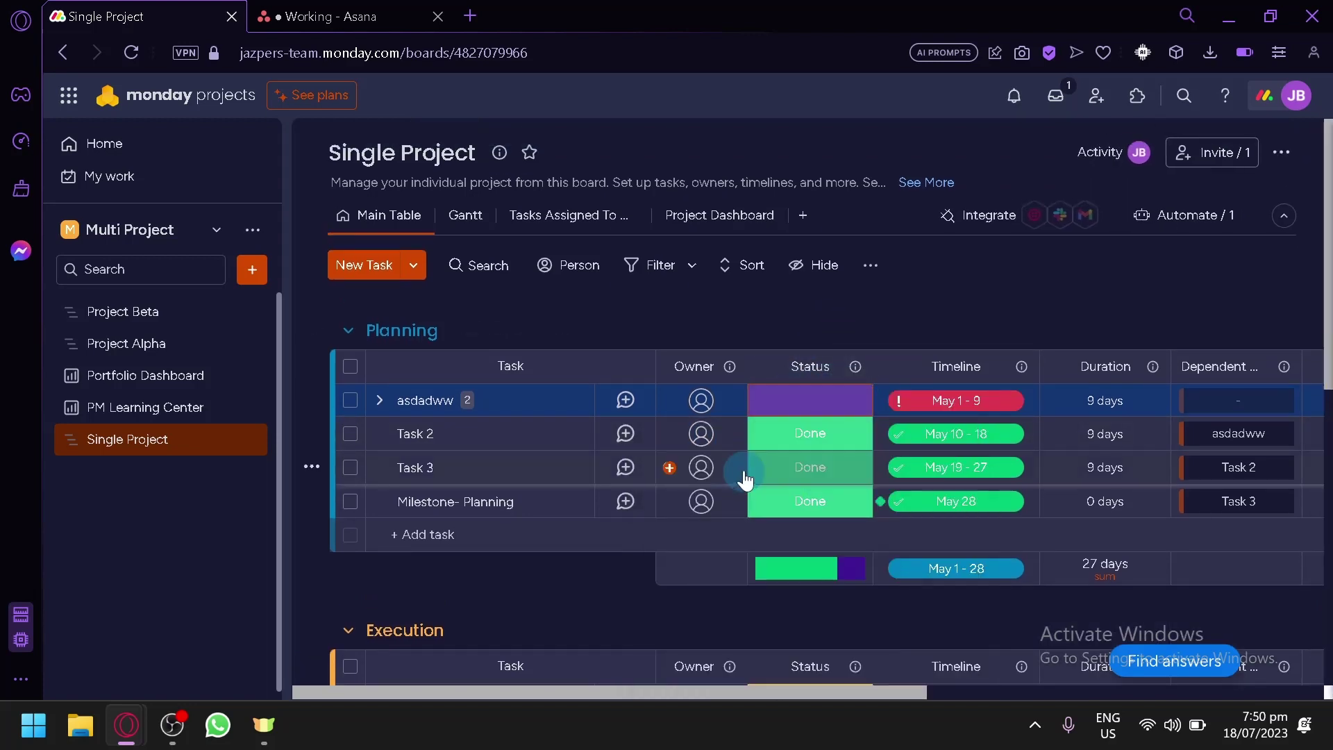
click(701, 466)
click(825, 590)
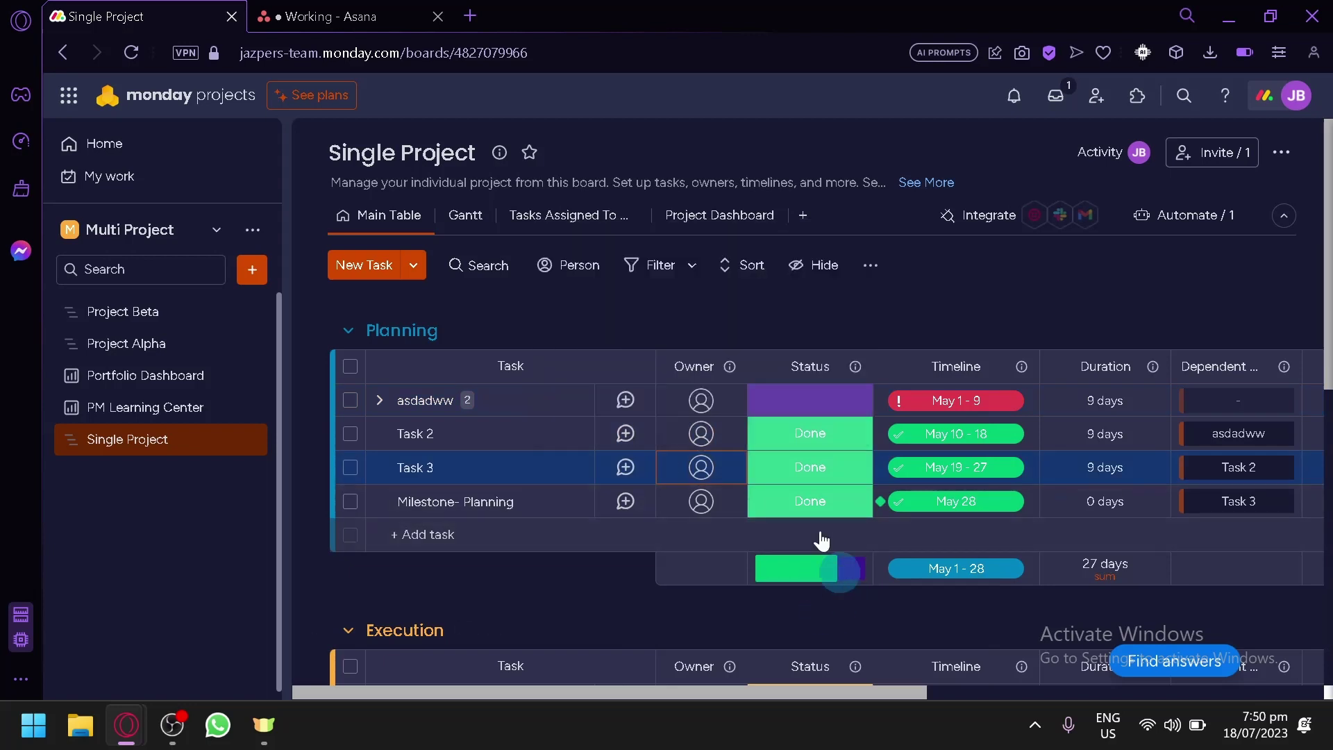
click(829, 402)
click(766, 473)
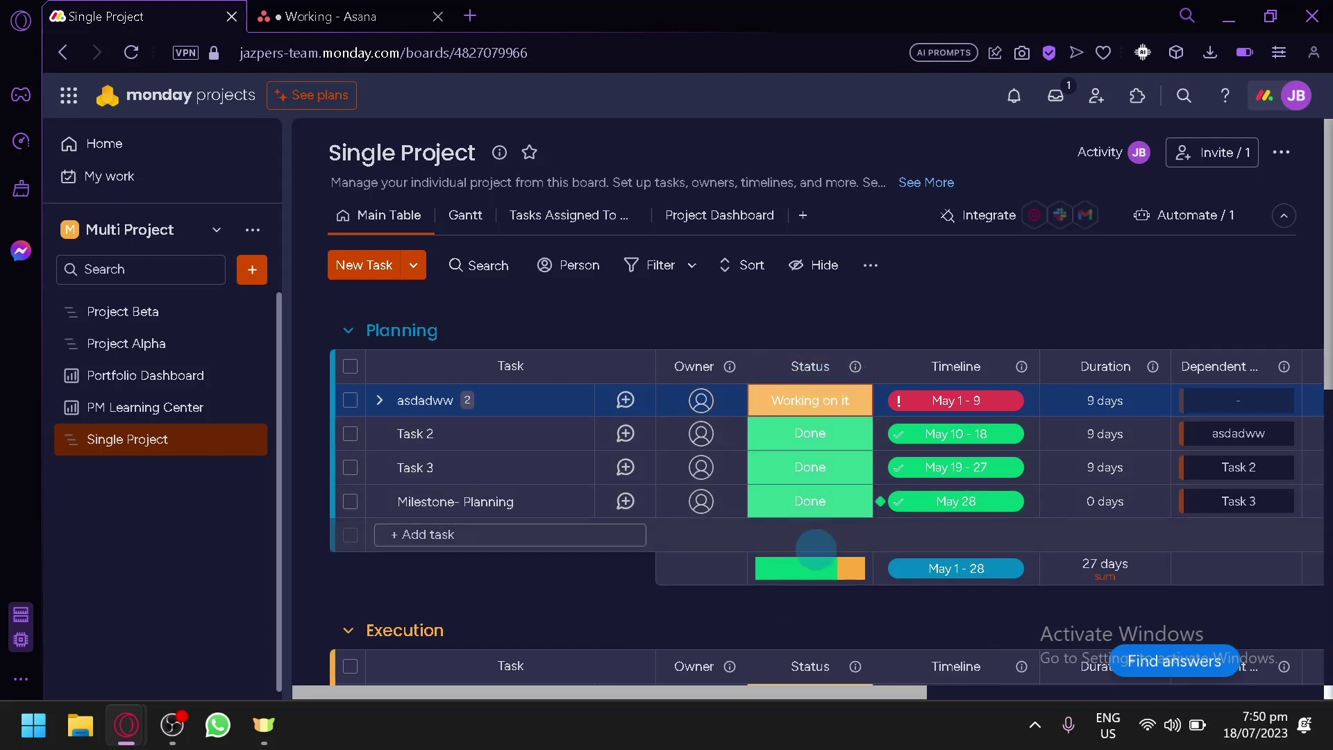
Inspect the timeline dates, duration and dependency choices of the asdadww task without changing any of them
click(972, 403)
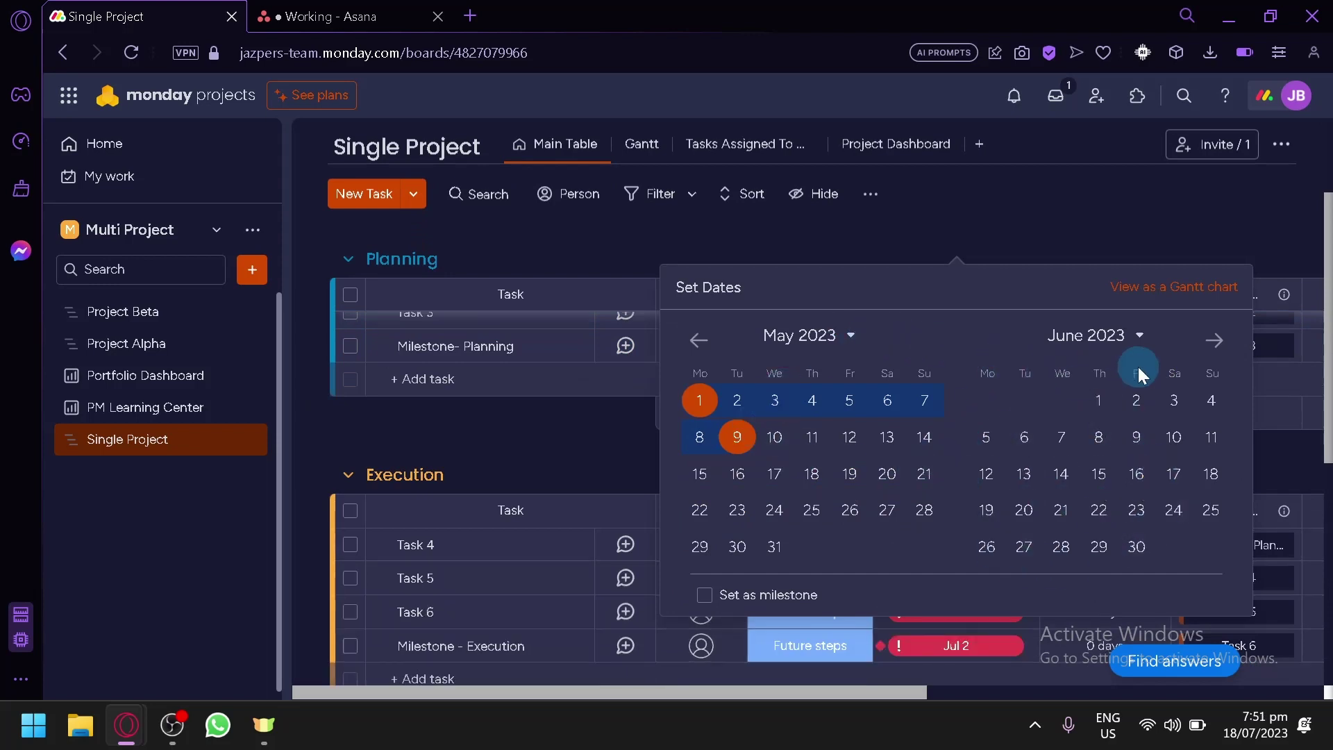
click(994, 235)
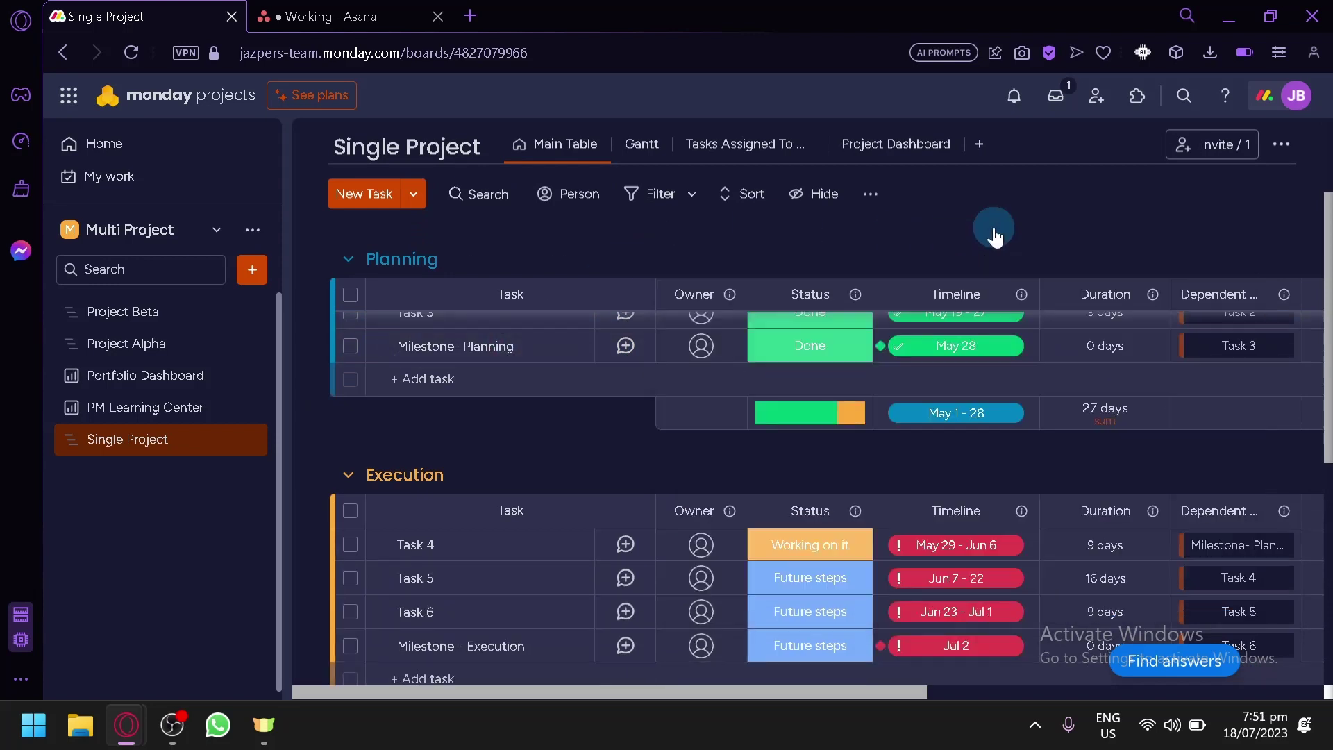
scroll(1078, 434, up, 3)
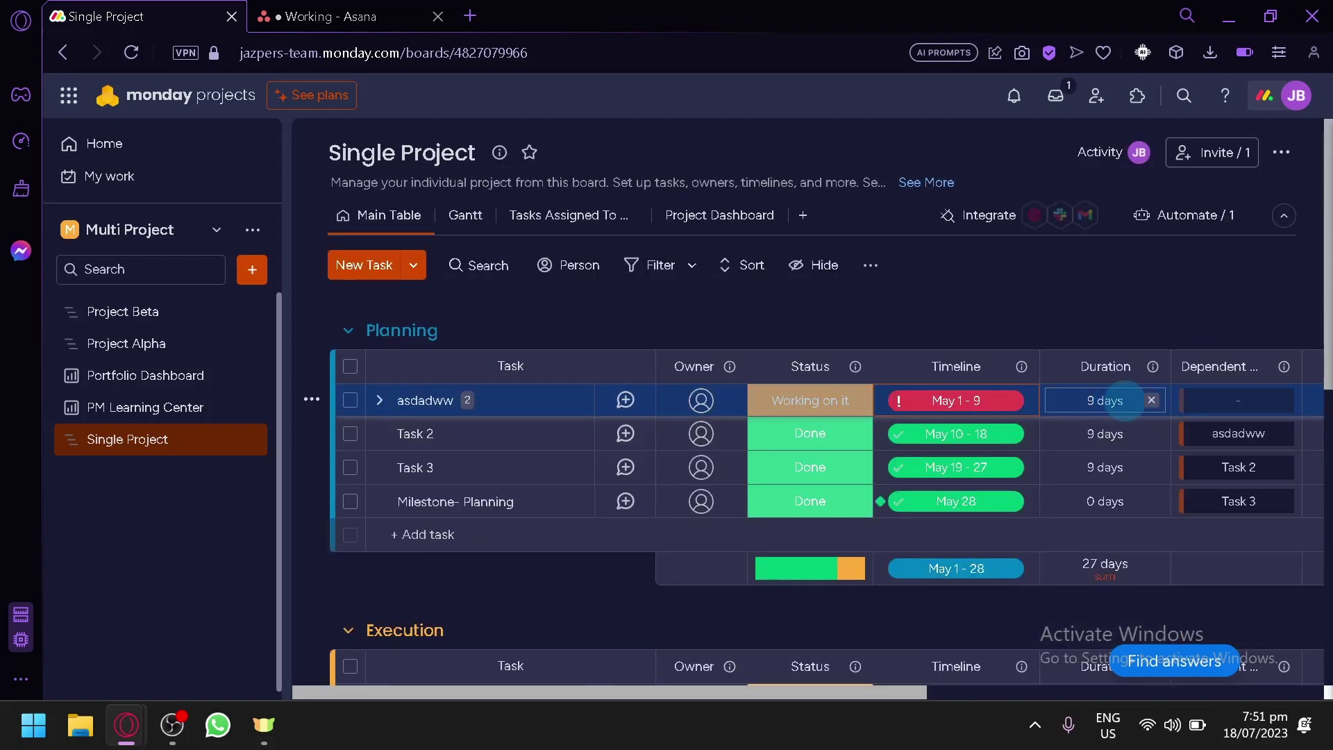
click(1123, 402)
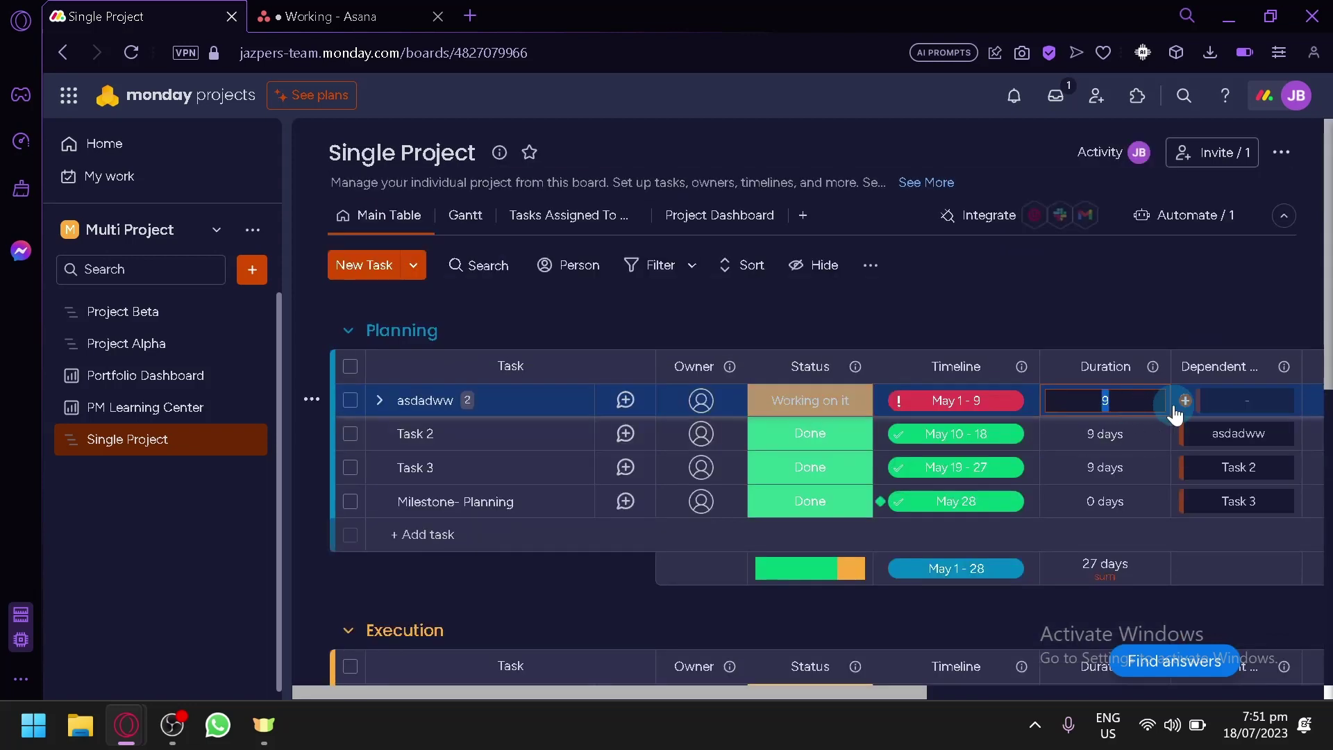
click(1092, 297)
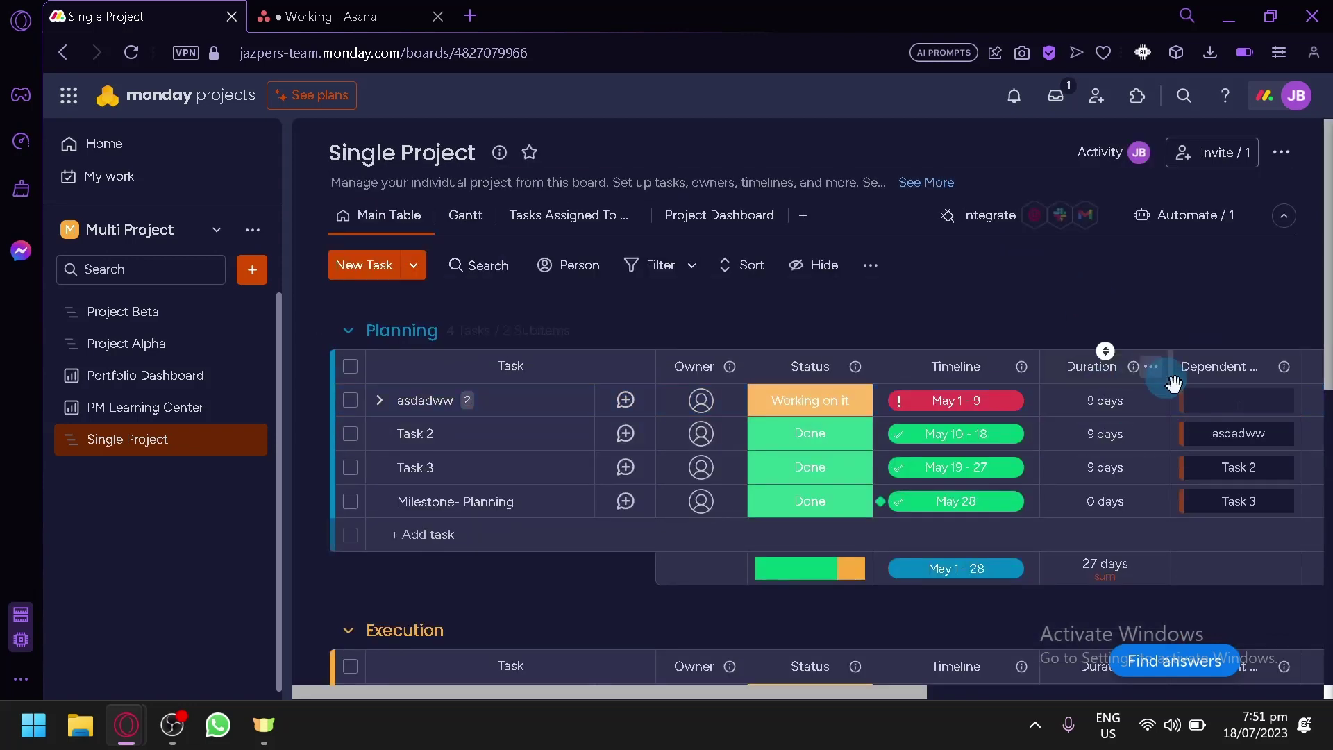
click(1238, 400)
scroll(1032, 633, down, 2)
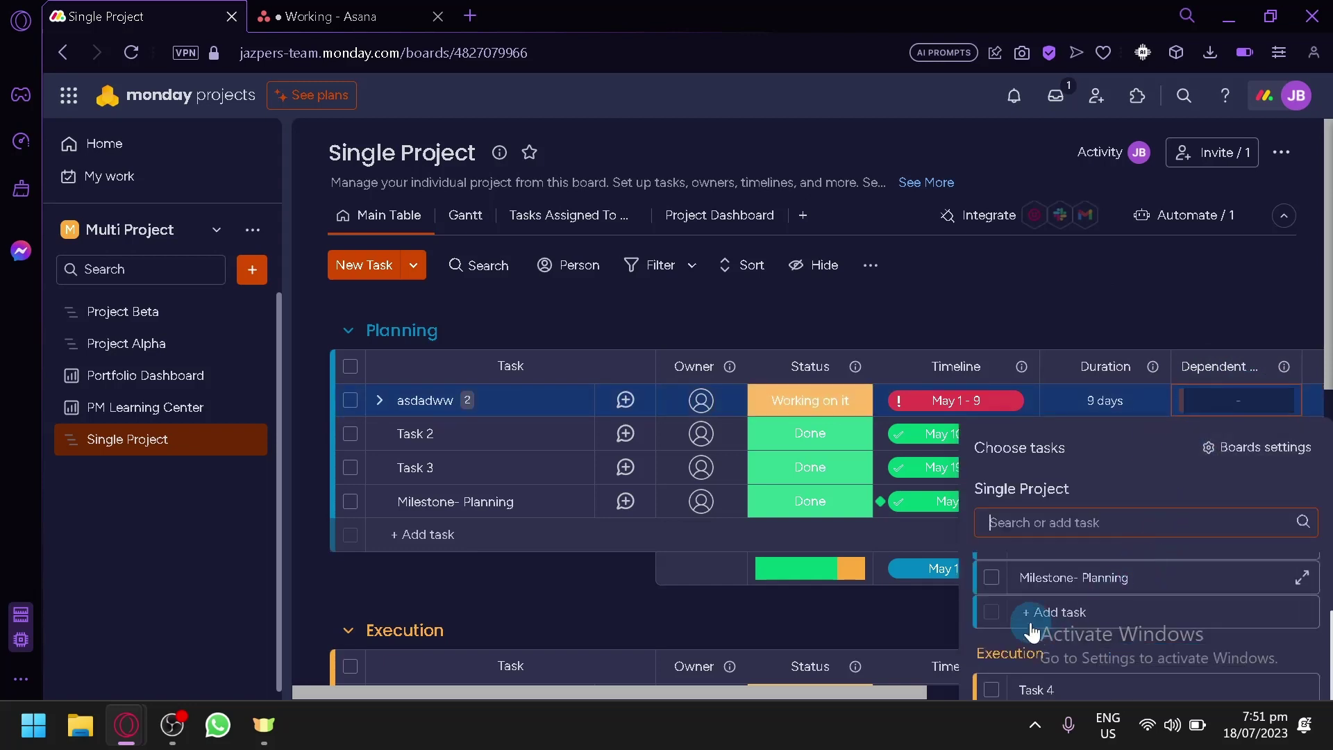
click(895, 625)
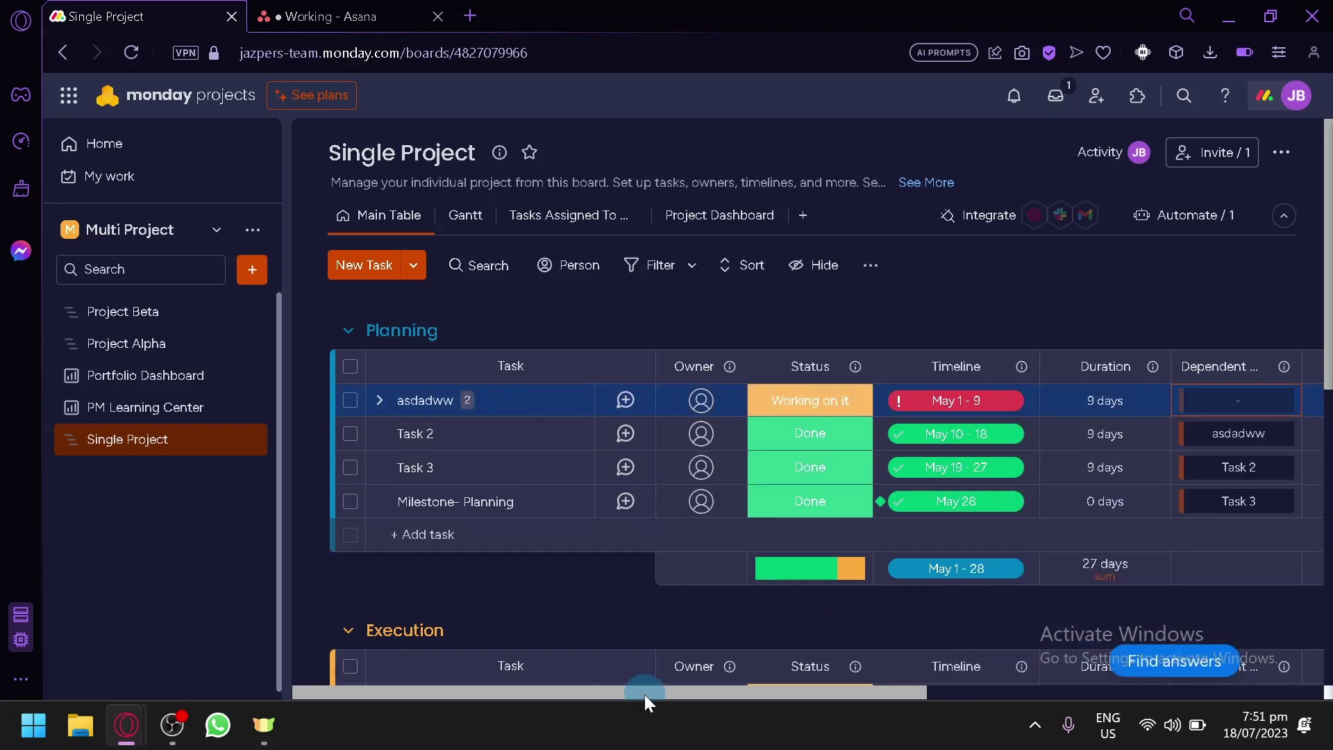
Look through the remaining columns of the main table and the column types that can be added
drag(719, 688, 1062, 689)
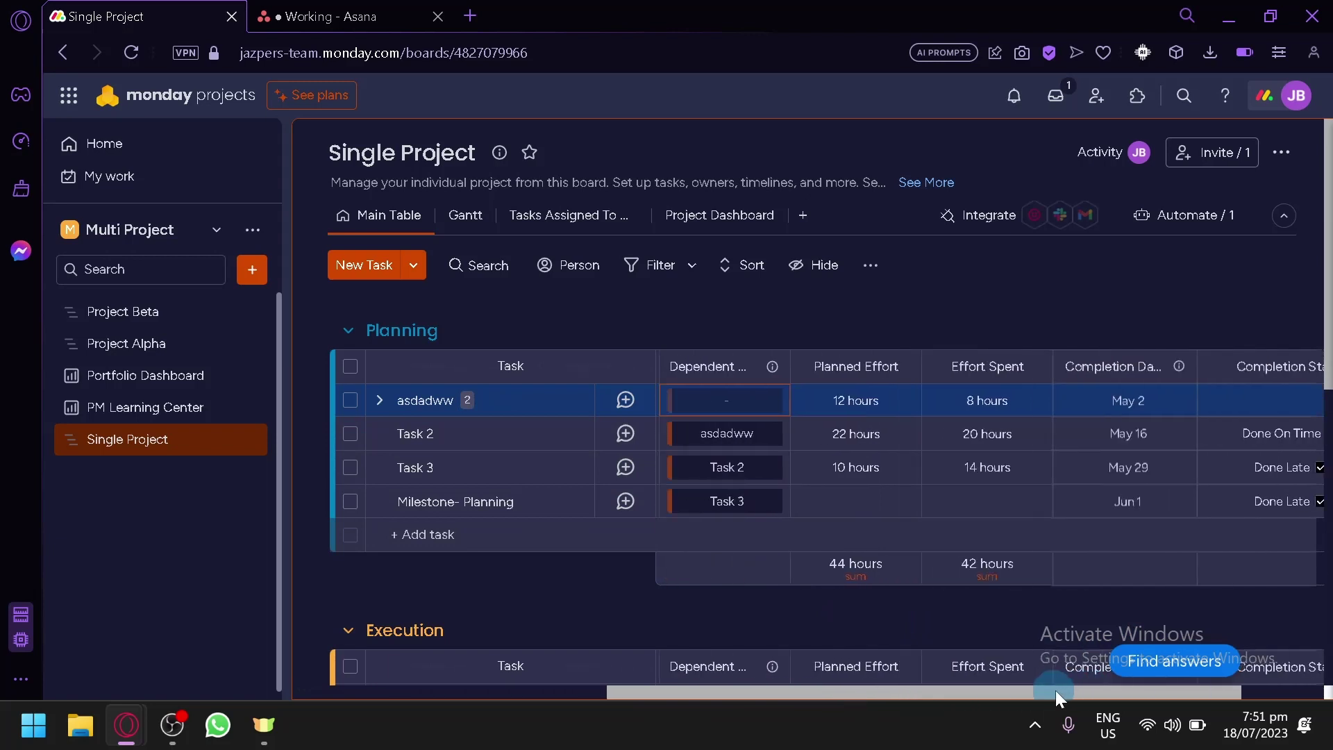
click(894, 399)
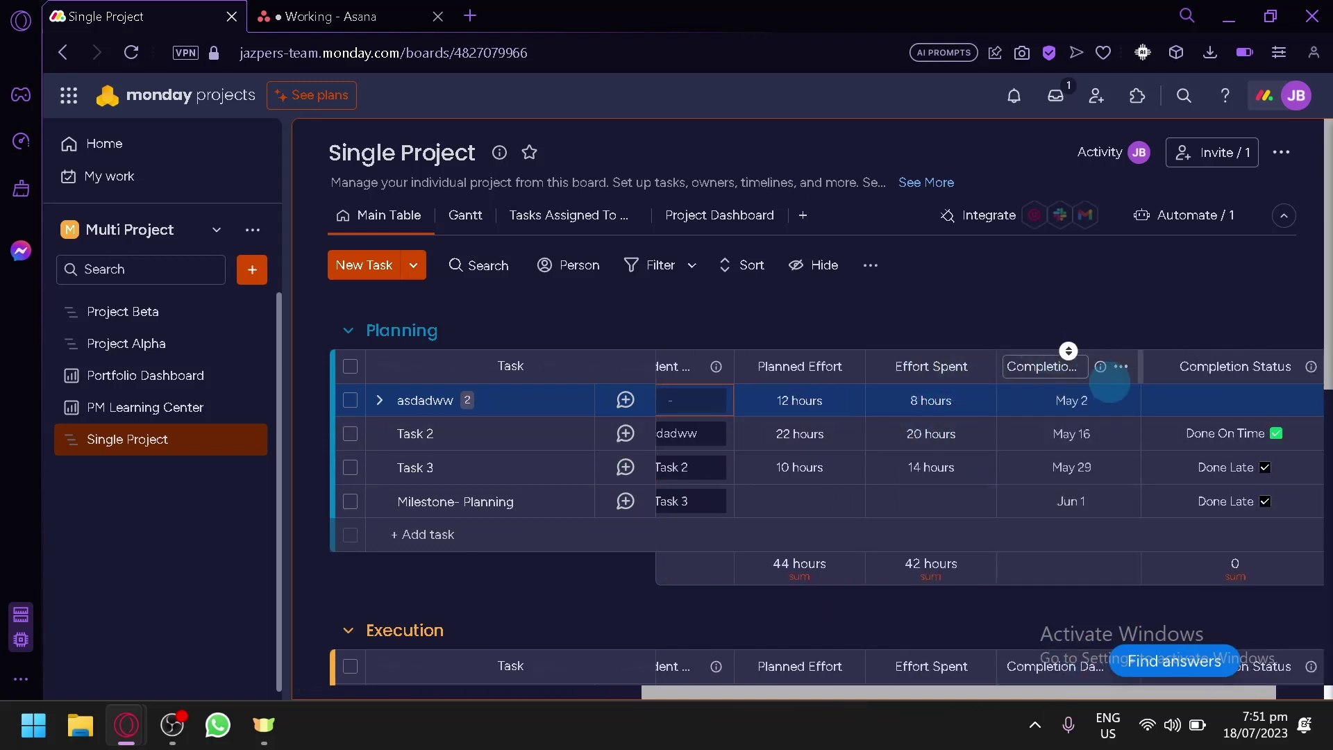
click(1175, 571)
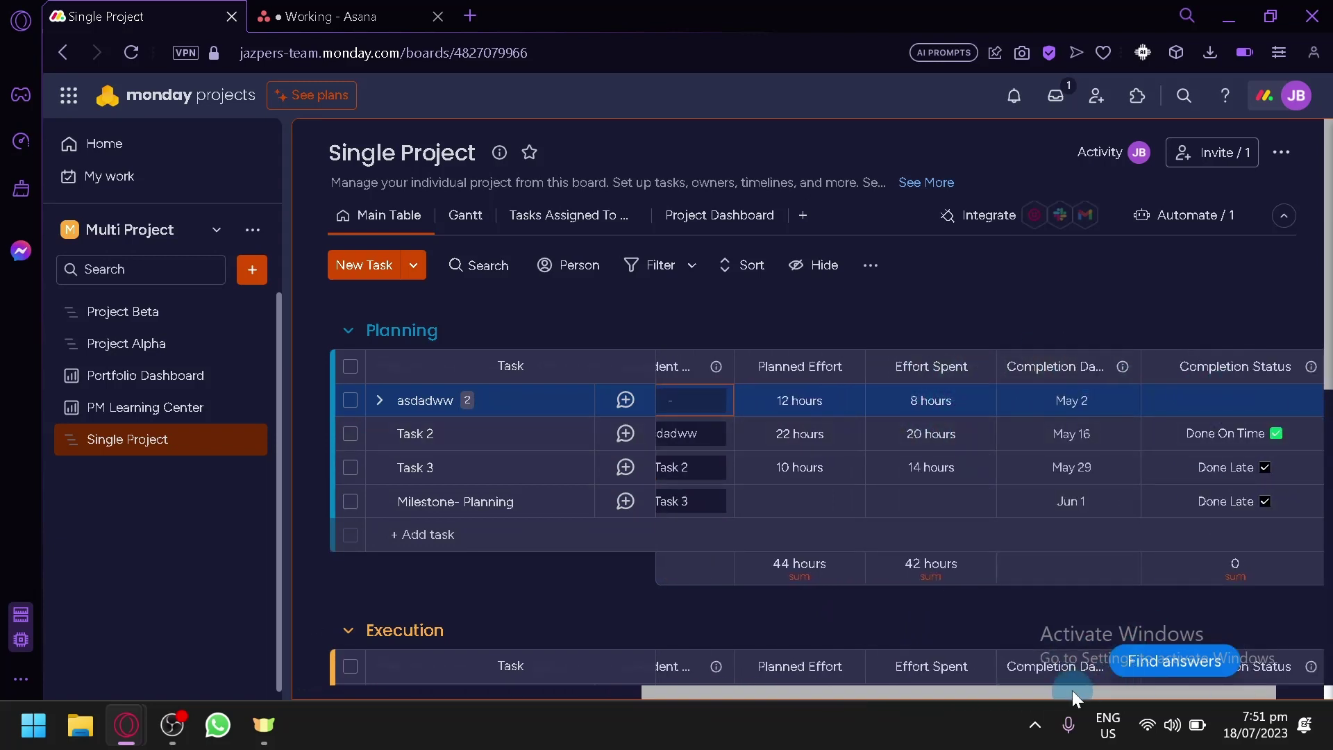
drag(1072, 691, 1312, 668)
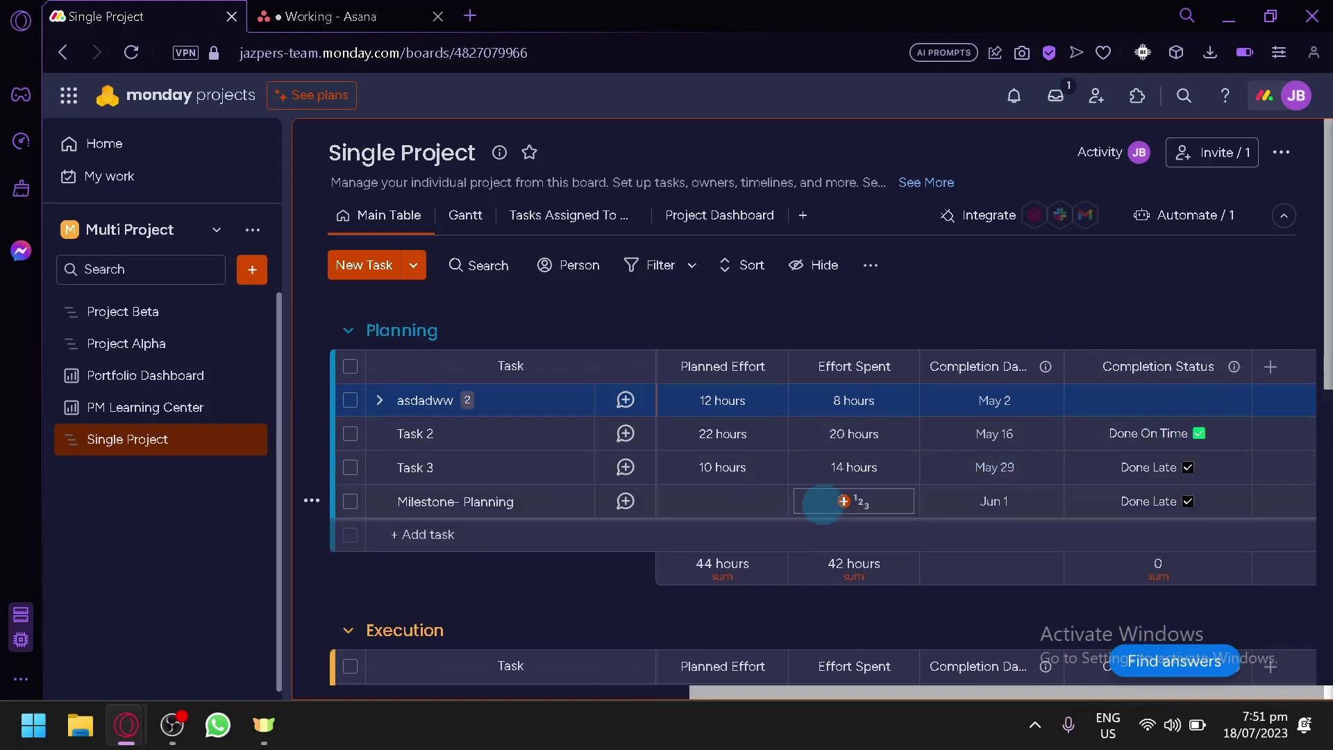
click(1264, 401)
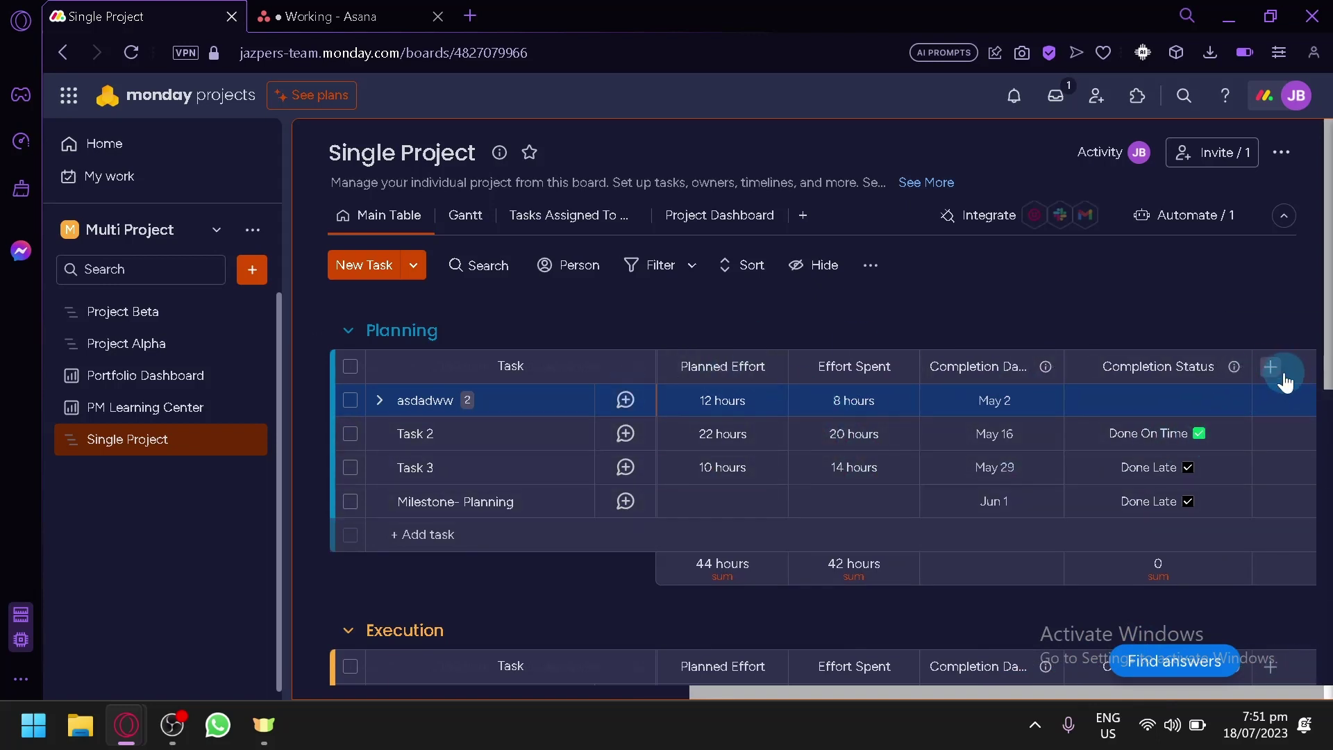
click(1136, 392)
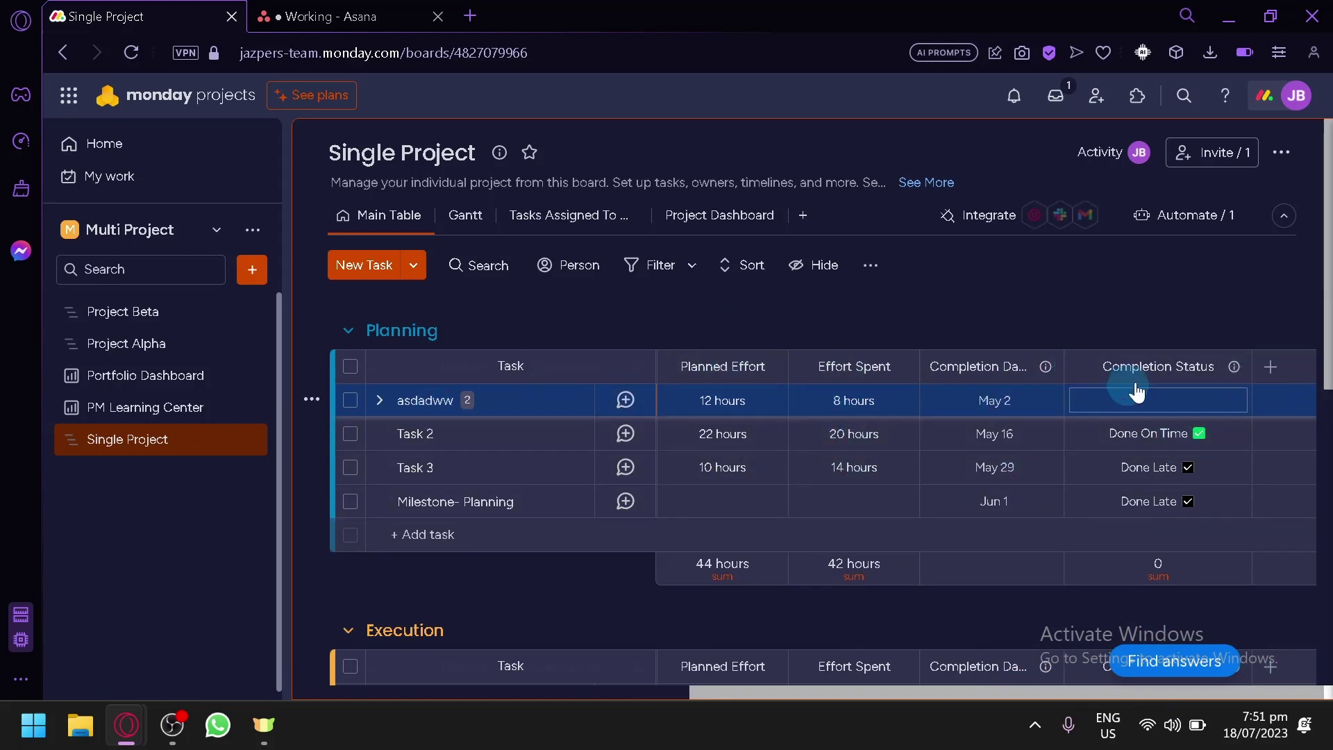
click(1270, 366)
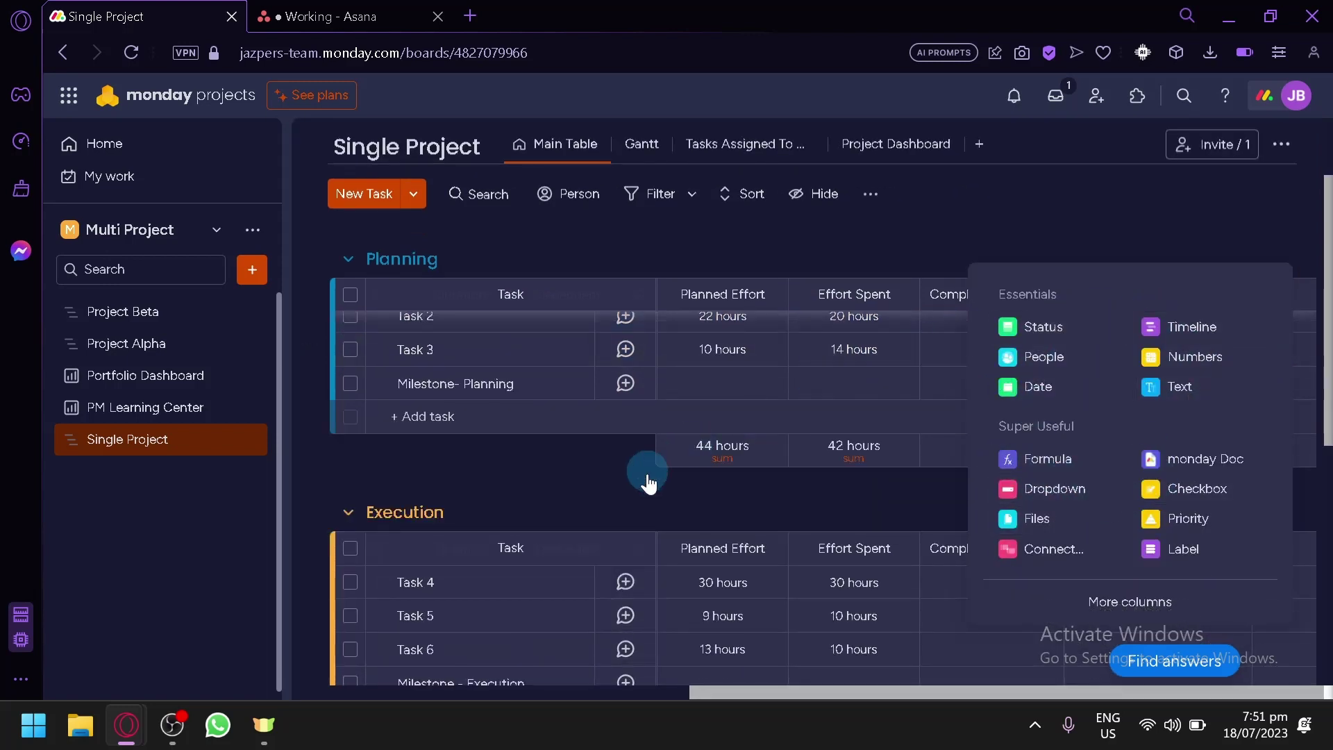
click(492, 483)
click(900, 606)
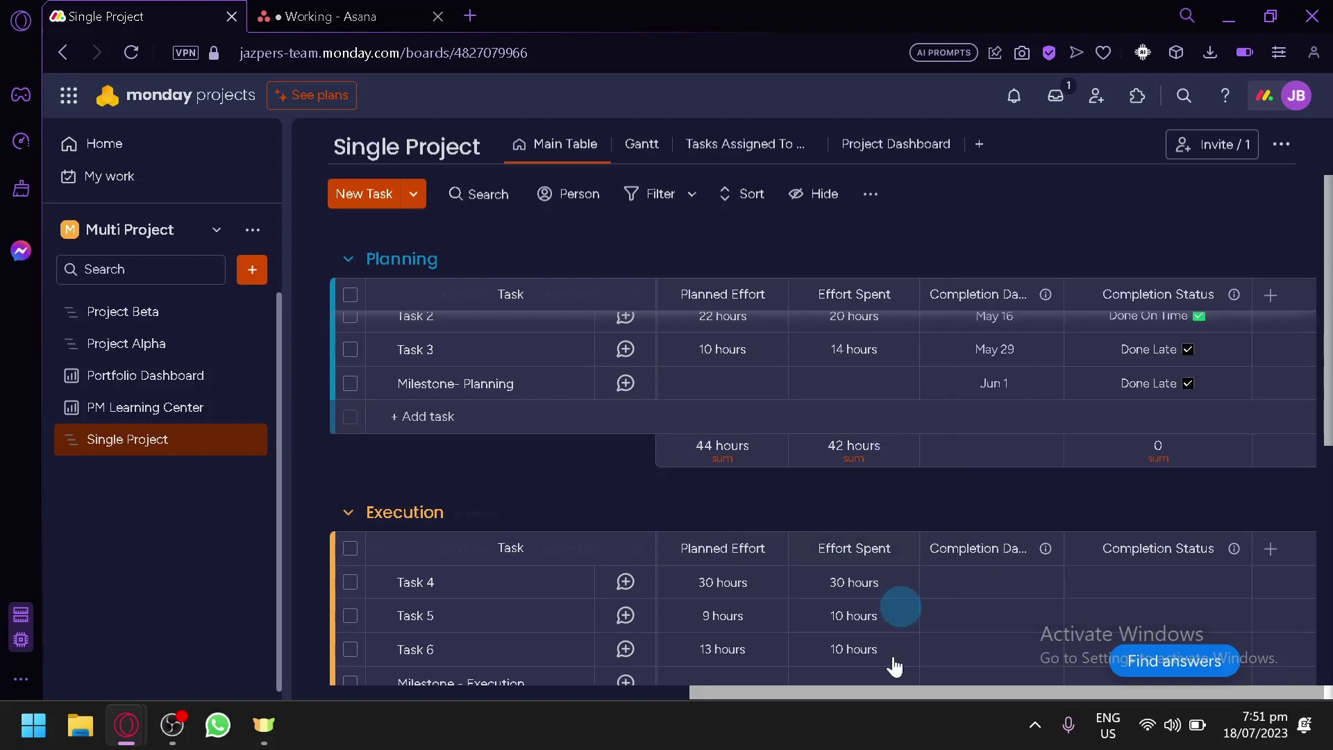
Delete the Dependent On column from the Single Project board
drag(955, 691, 595, 707)
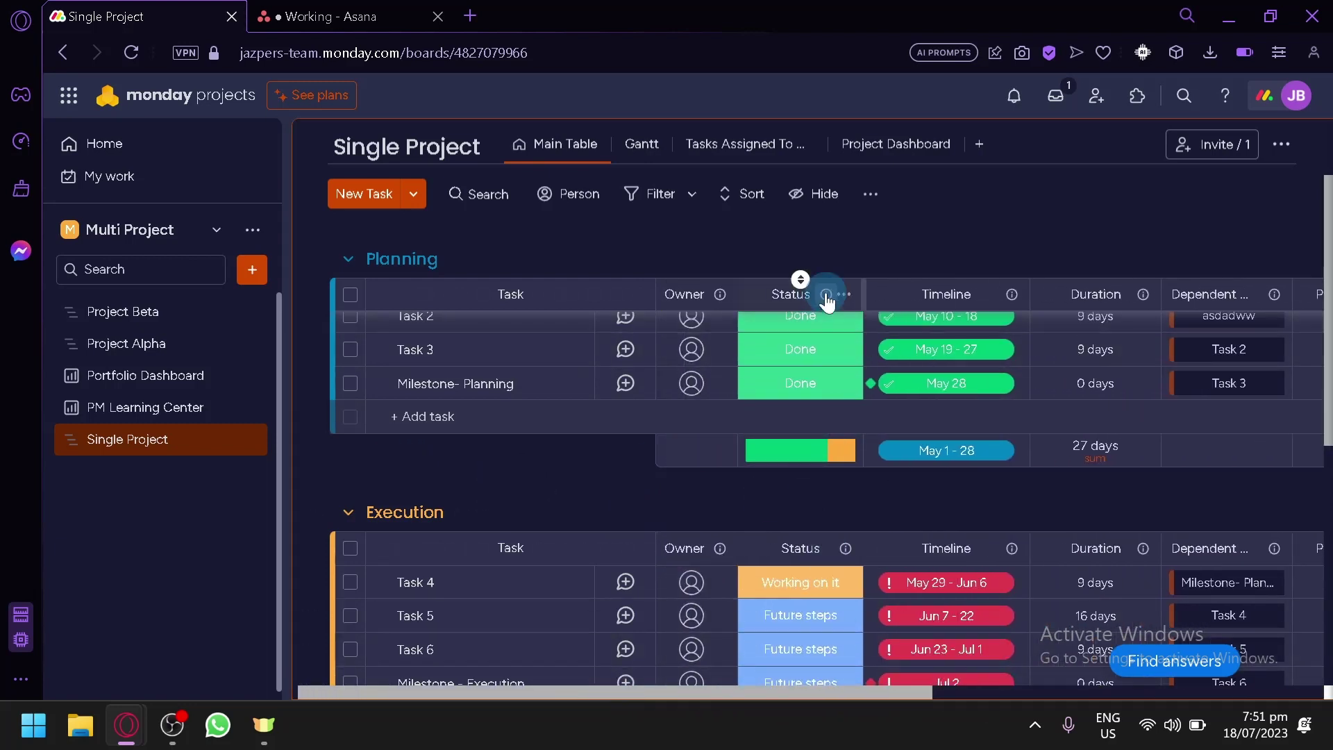
click(844, 296)
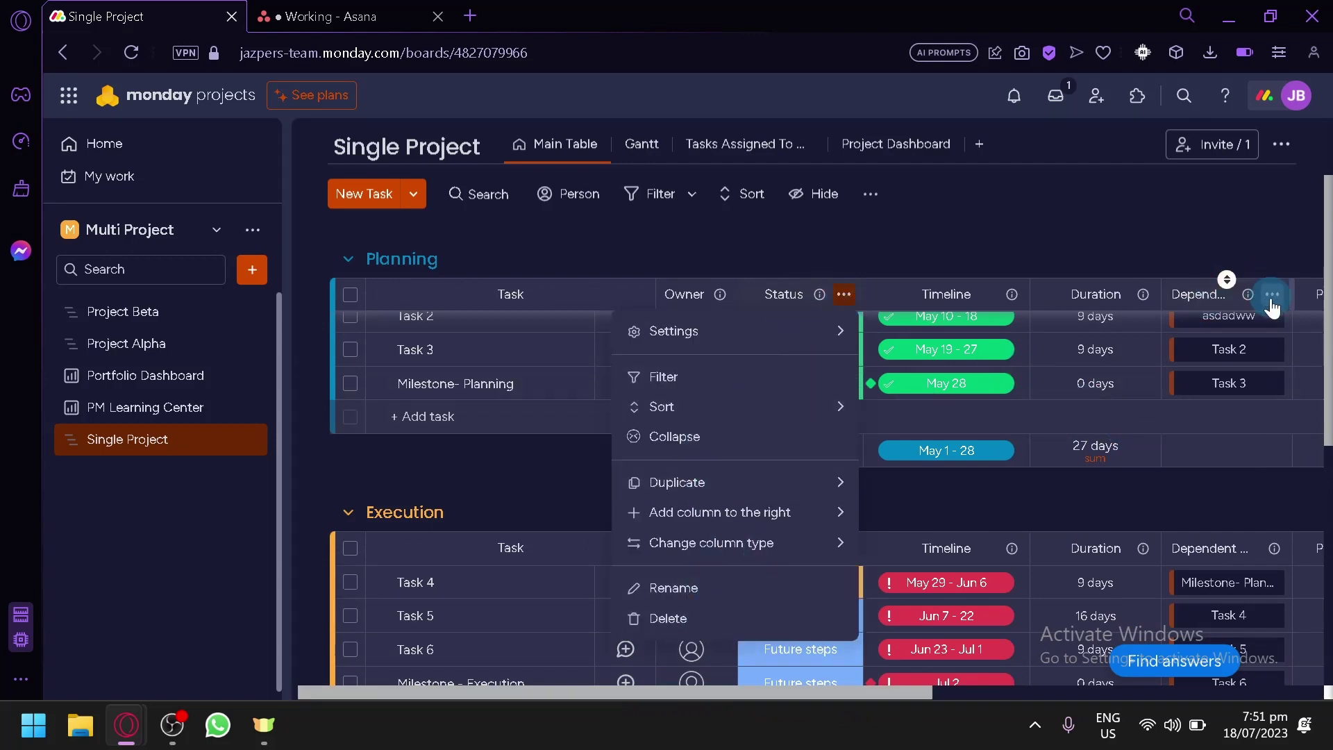
click(1272, 296)
click(1272, 298)
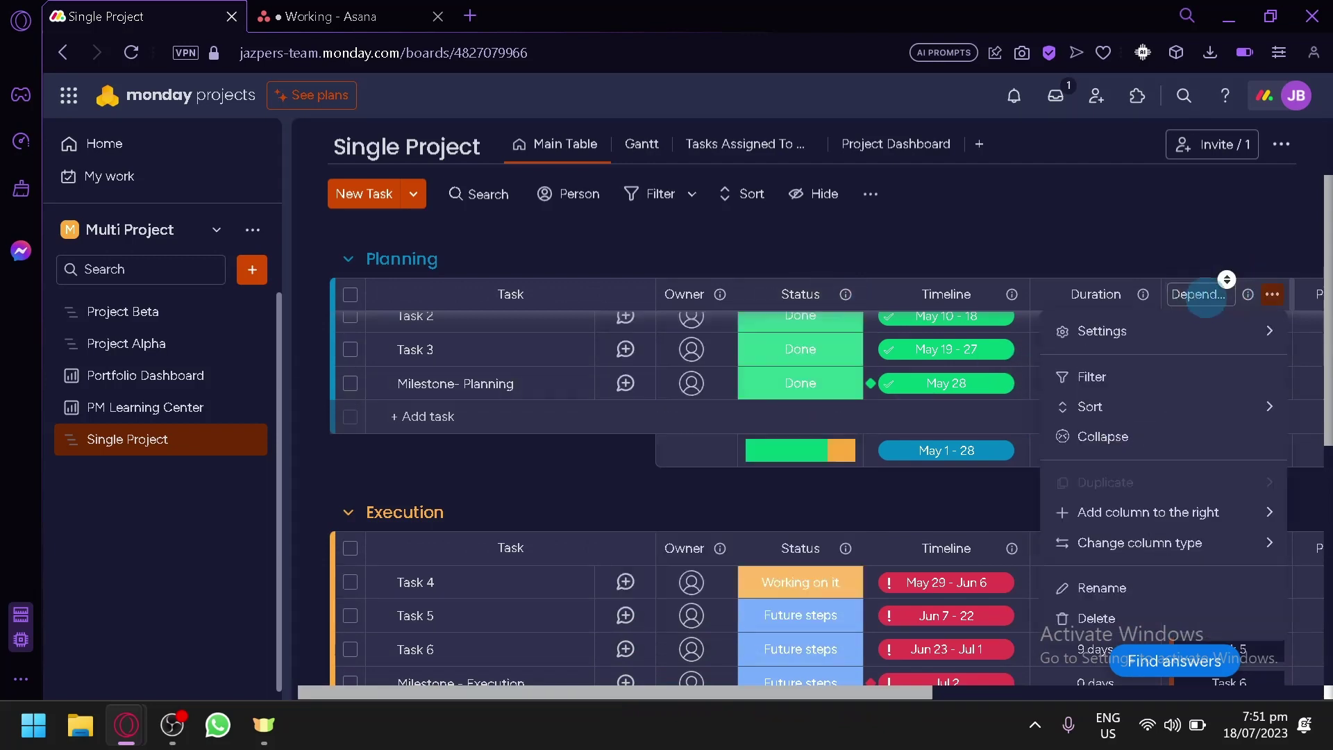
click(1085, 620)
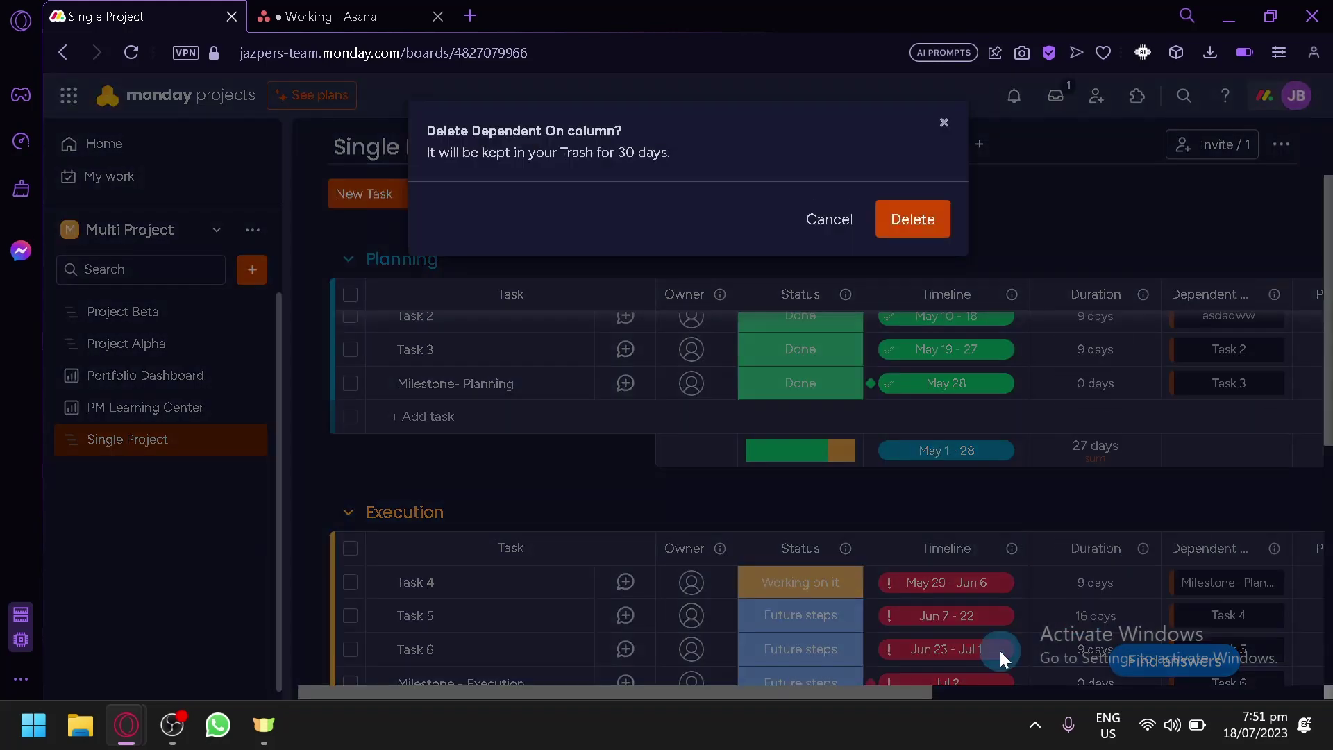
key(Return)
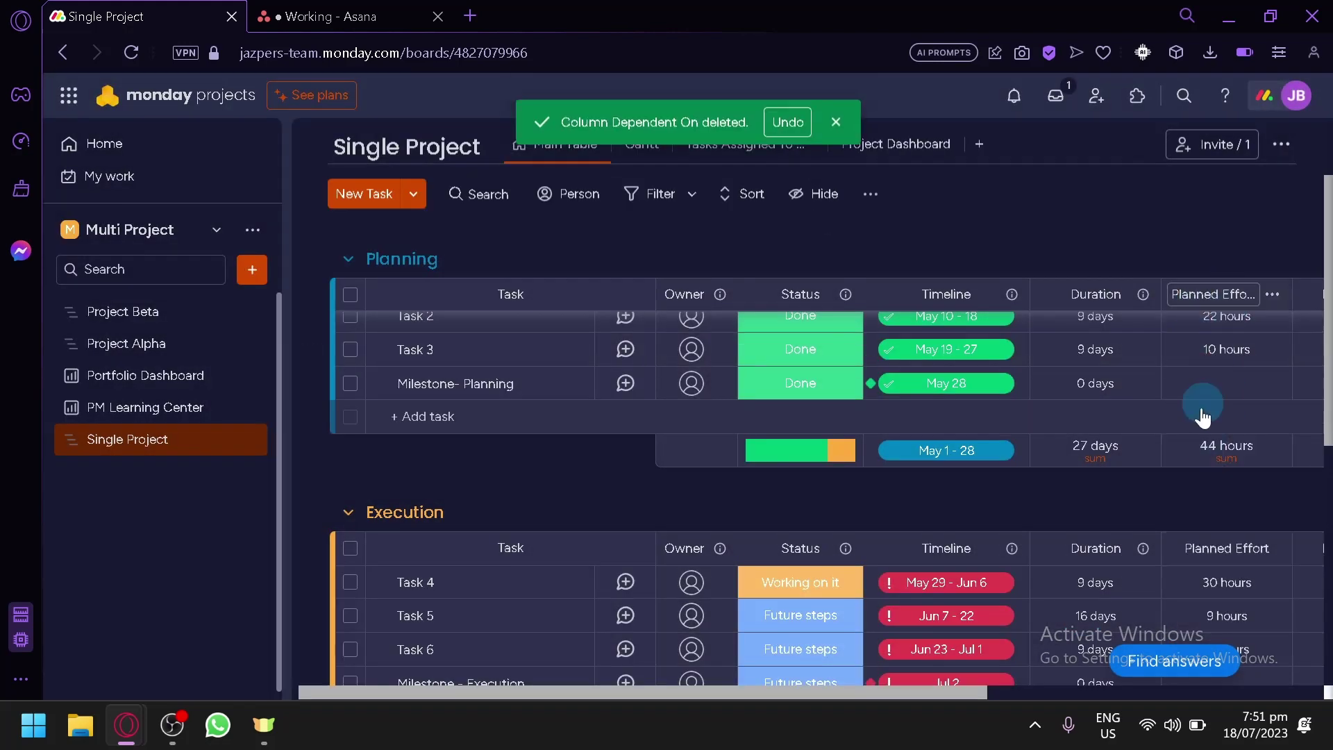
Add a new group with its default name below the Launch group
scroll(903, 472, down, 5)
scroll(882, 461, up, 5)
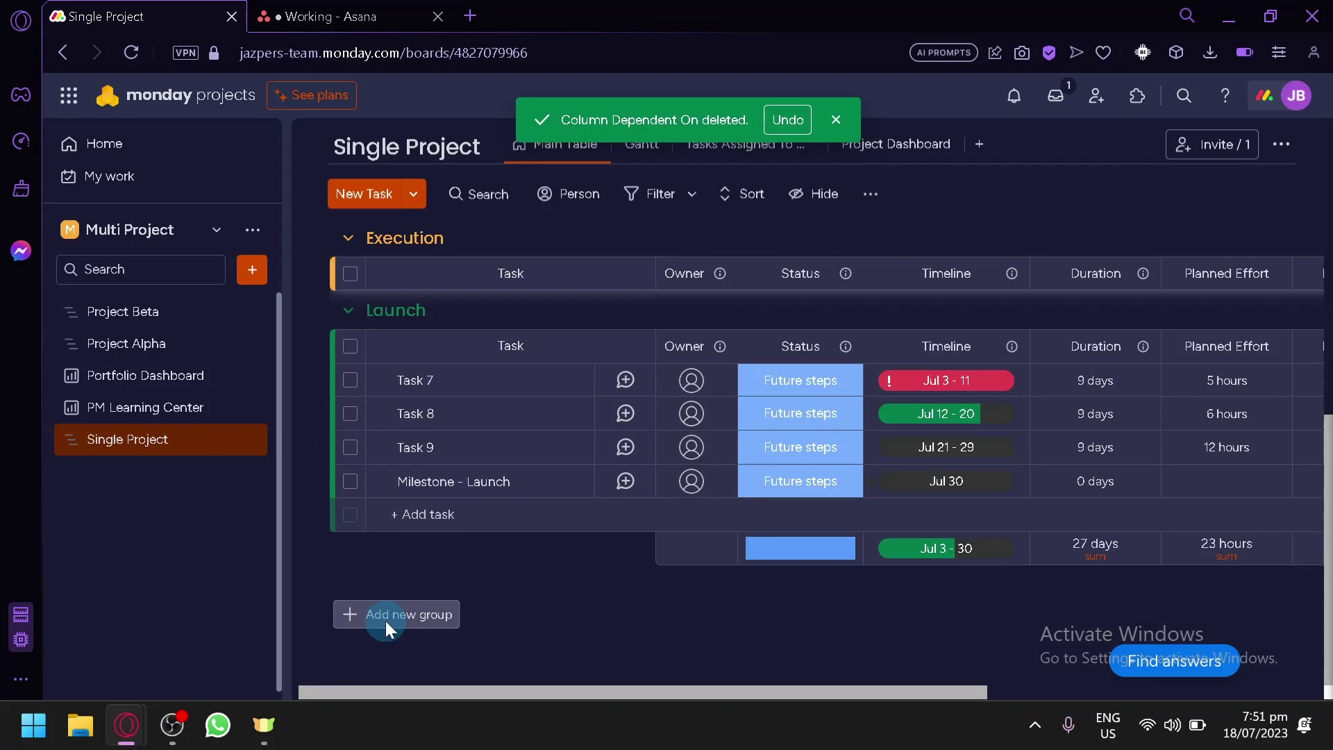
click(385, 621)
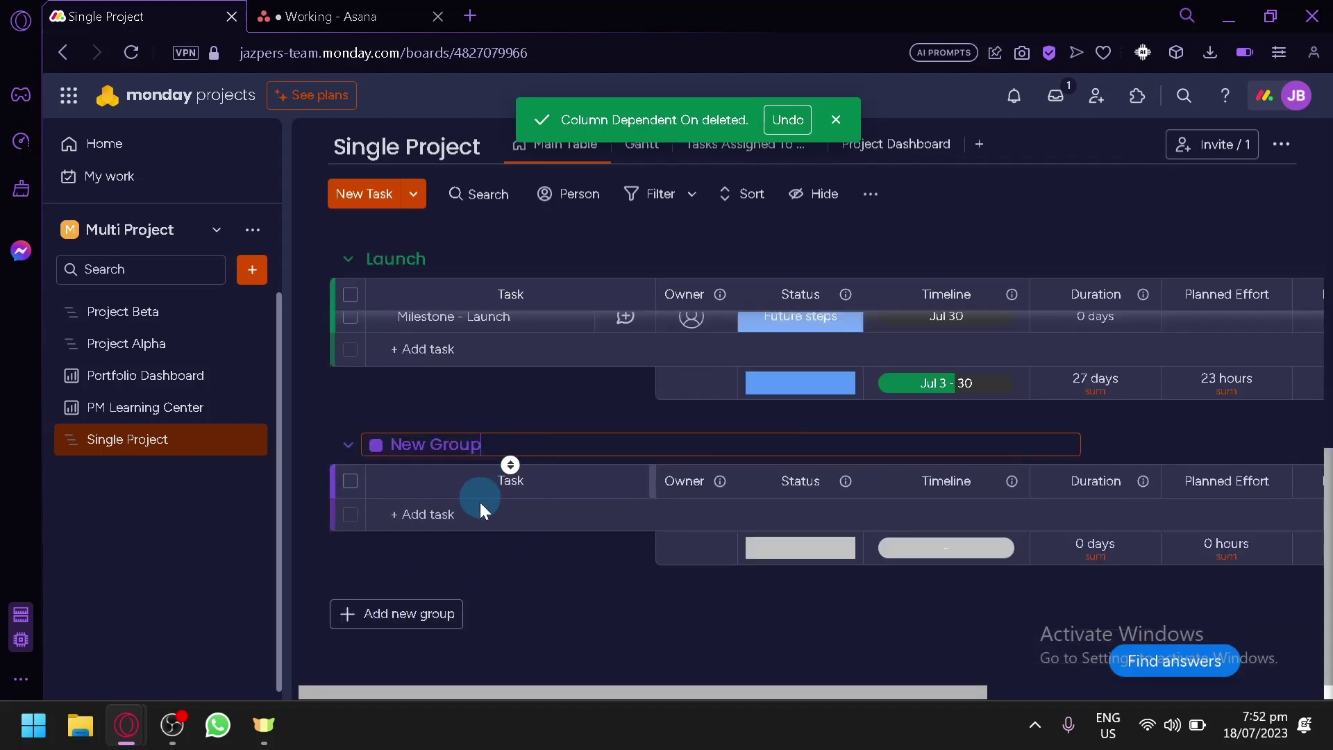
Review the Gantt, Tasks Assigned To Me and Project Dashboard views of the Single Project board
scroll(535, 573, up, 10)
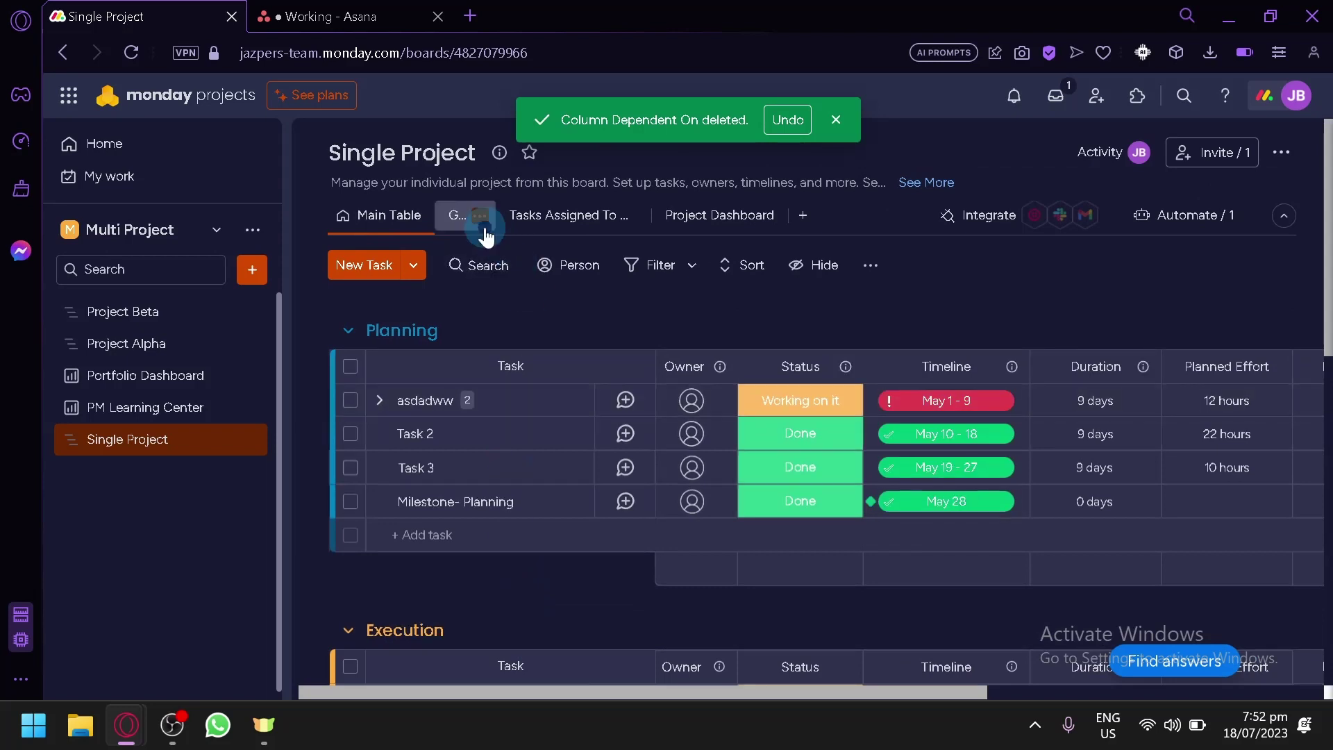
click(484, 232)
click(462, 233)
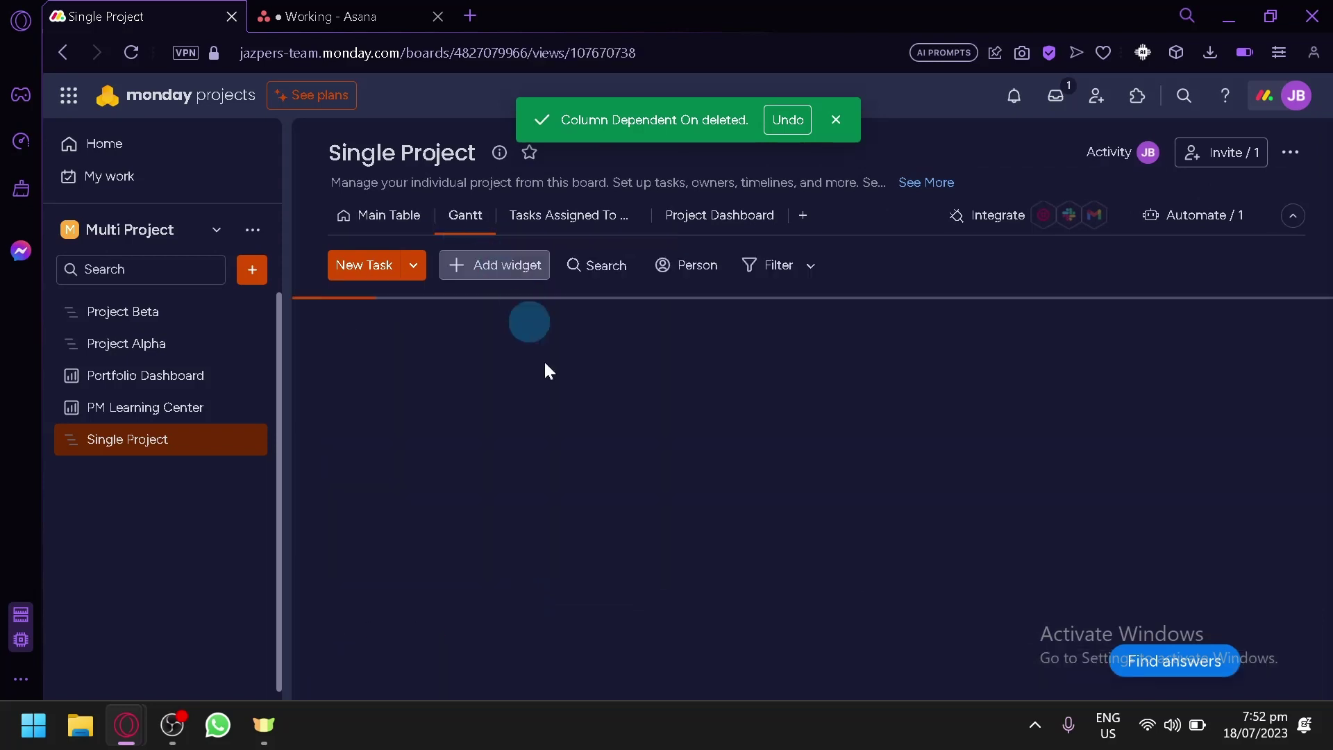
scroll(1041, 452, down, 2)
scroll(1039, 540, up, 2)
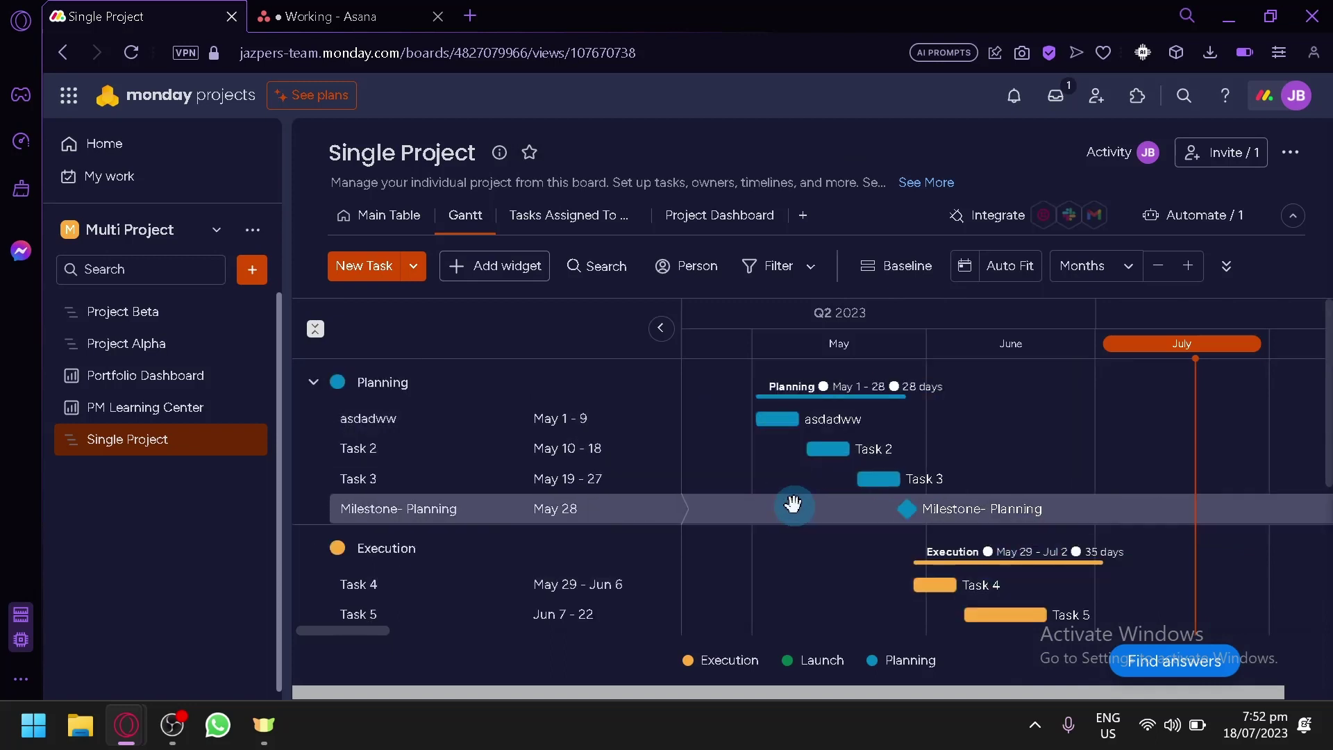
click(544, 222)
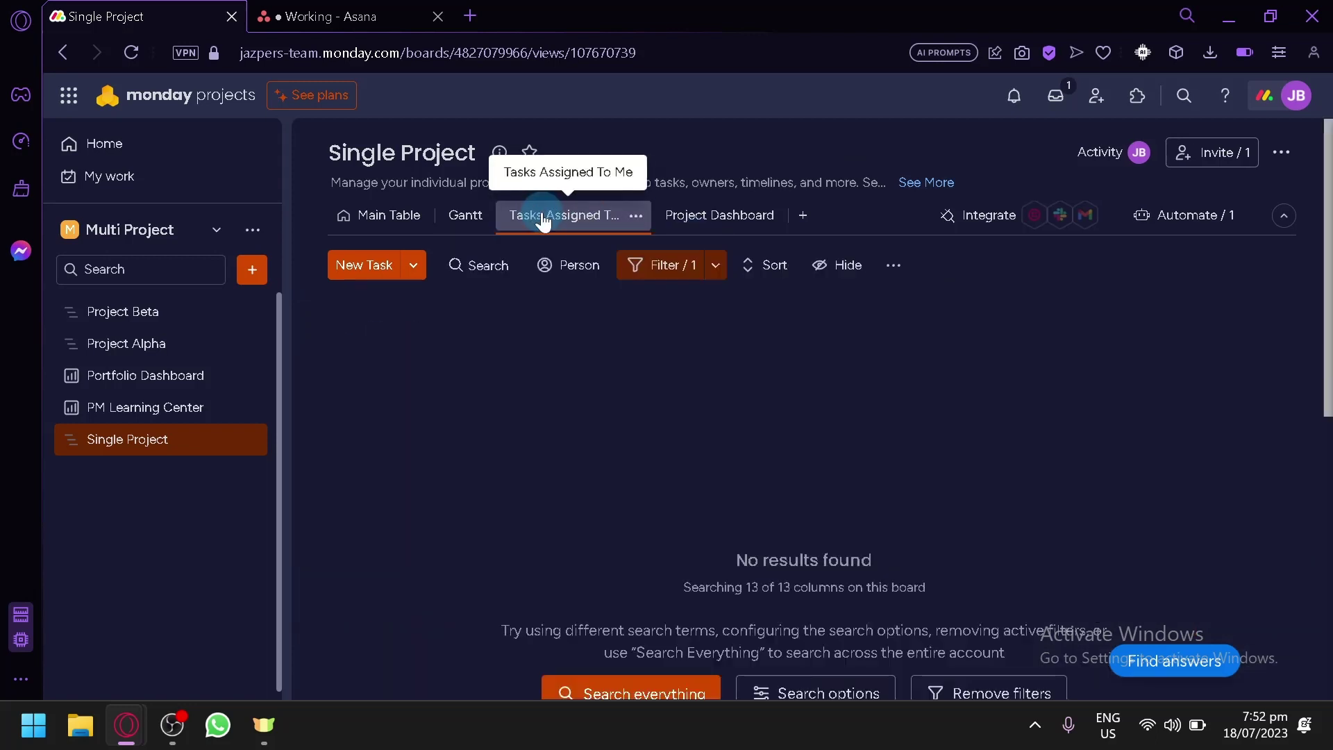
click(720, 215)
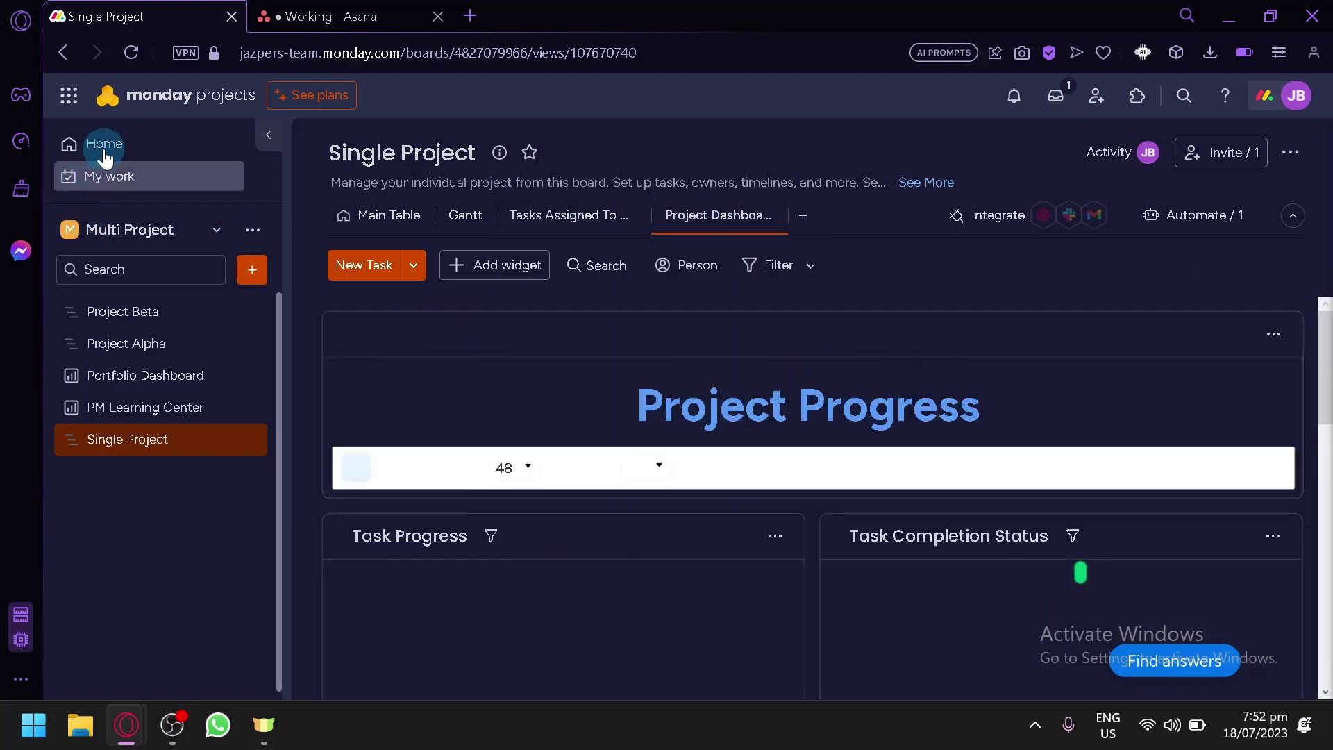
Open the monday.com home page and compare it with the Working project's list in Asana, ending back on monday.com
click(105, 154)
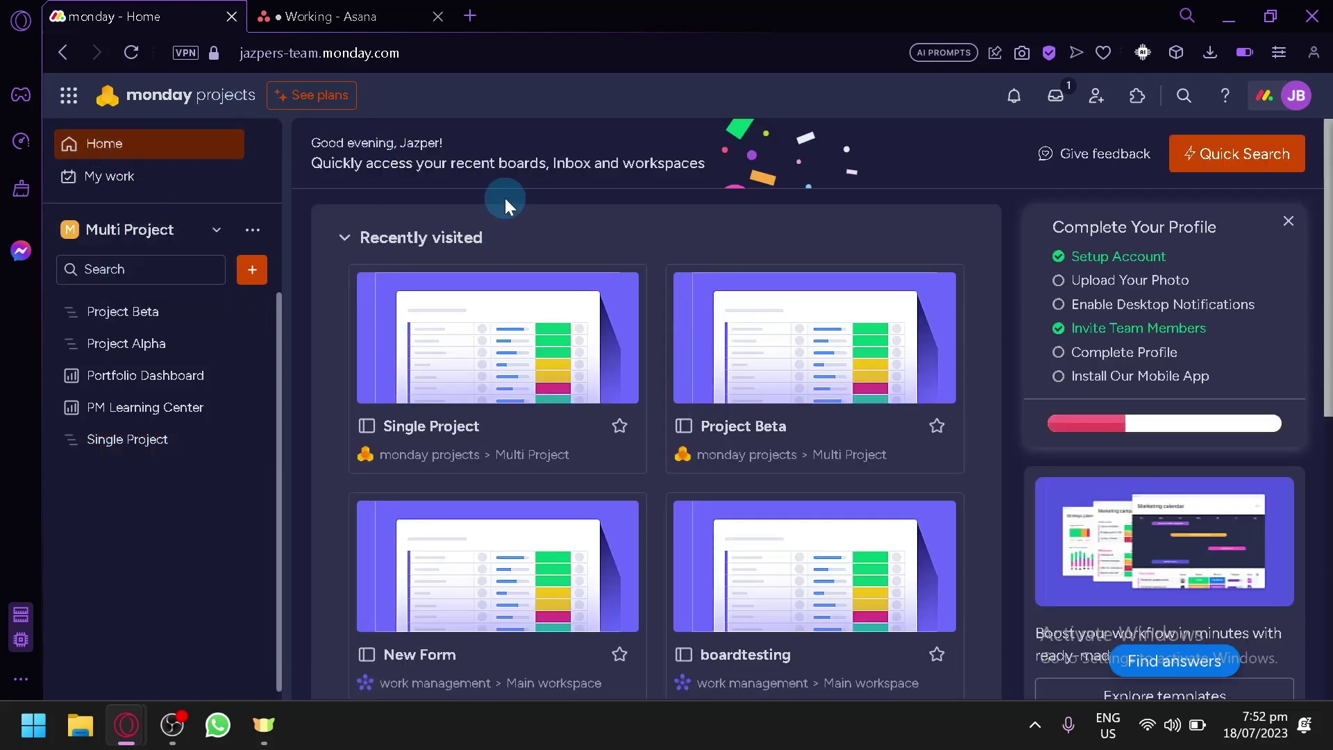
click(371, 13)
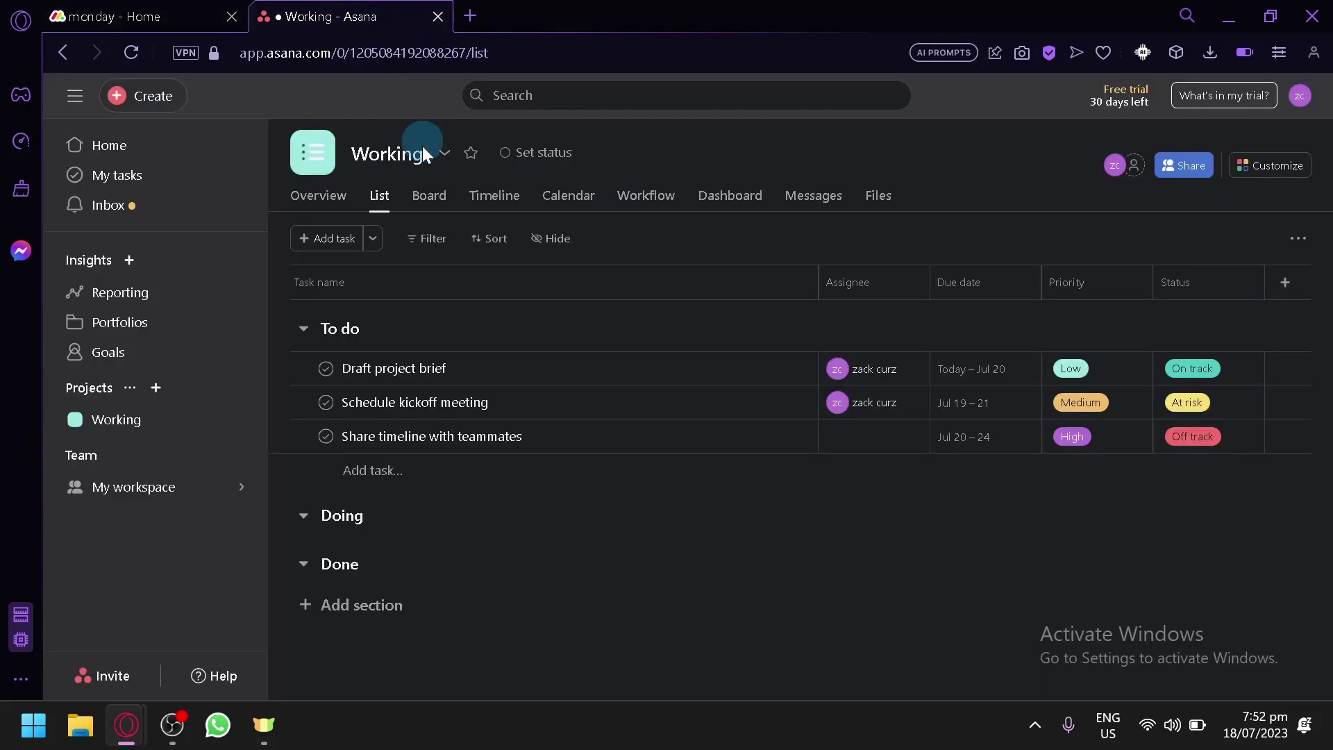
click(173, 10)
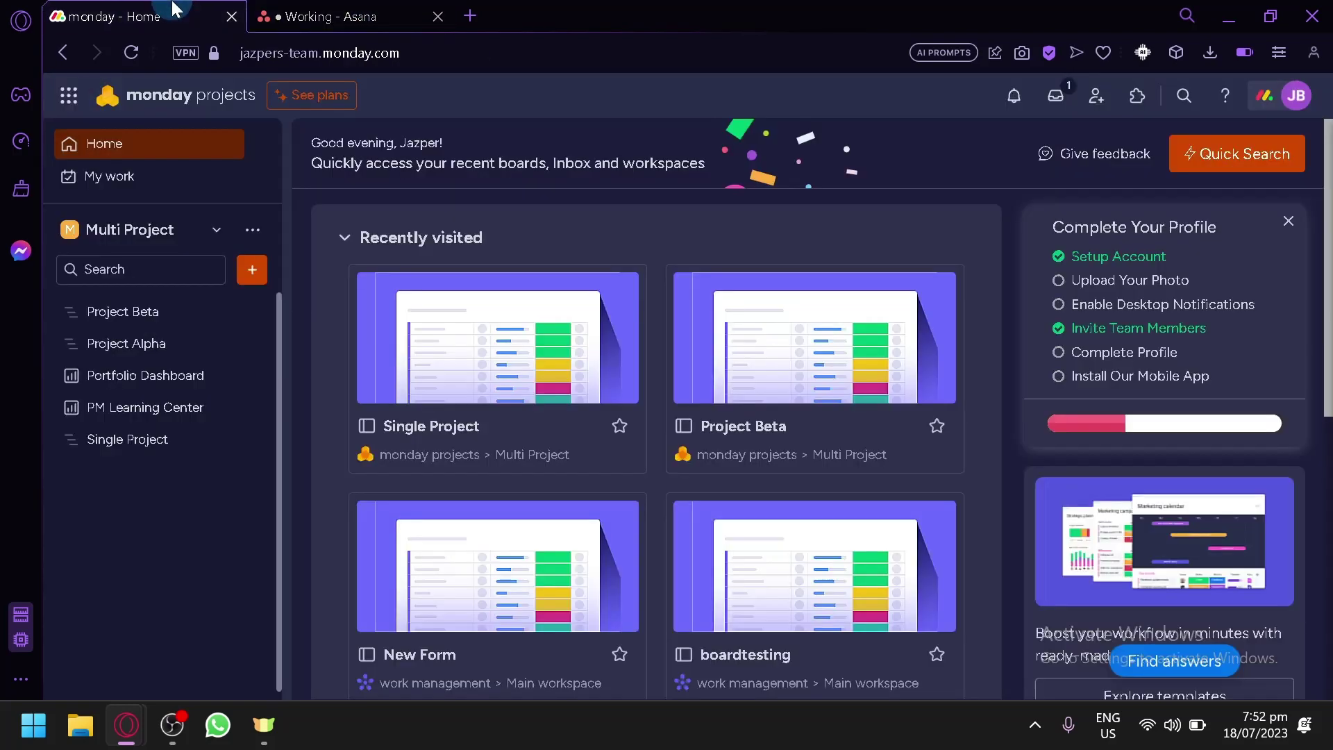
click(401, 9)
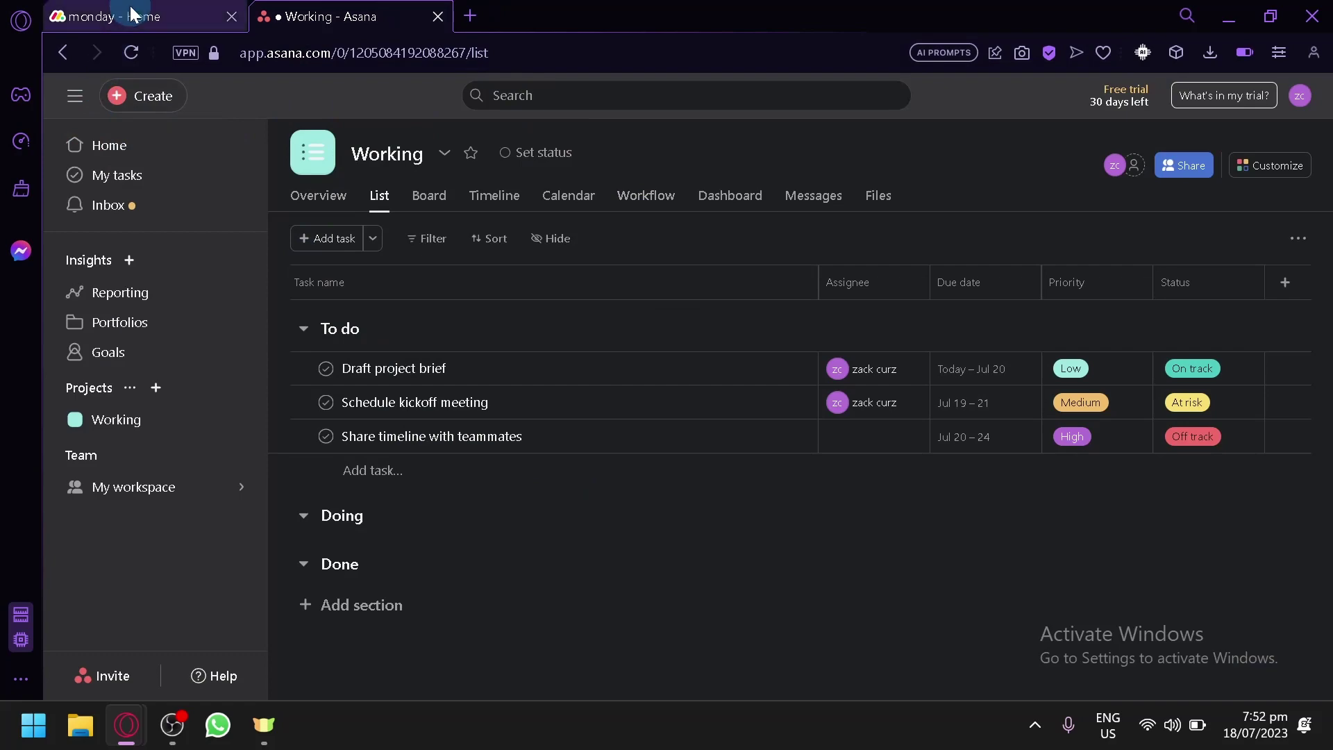
click(212, 16)
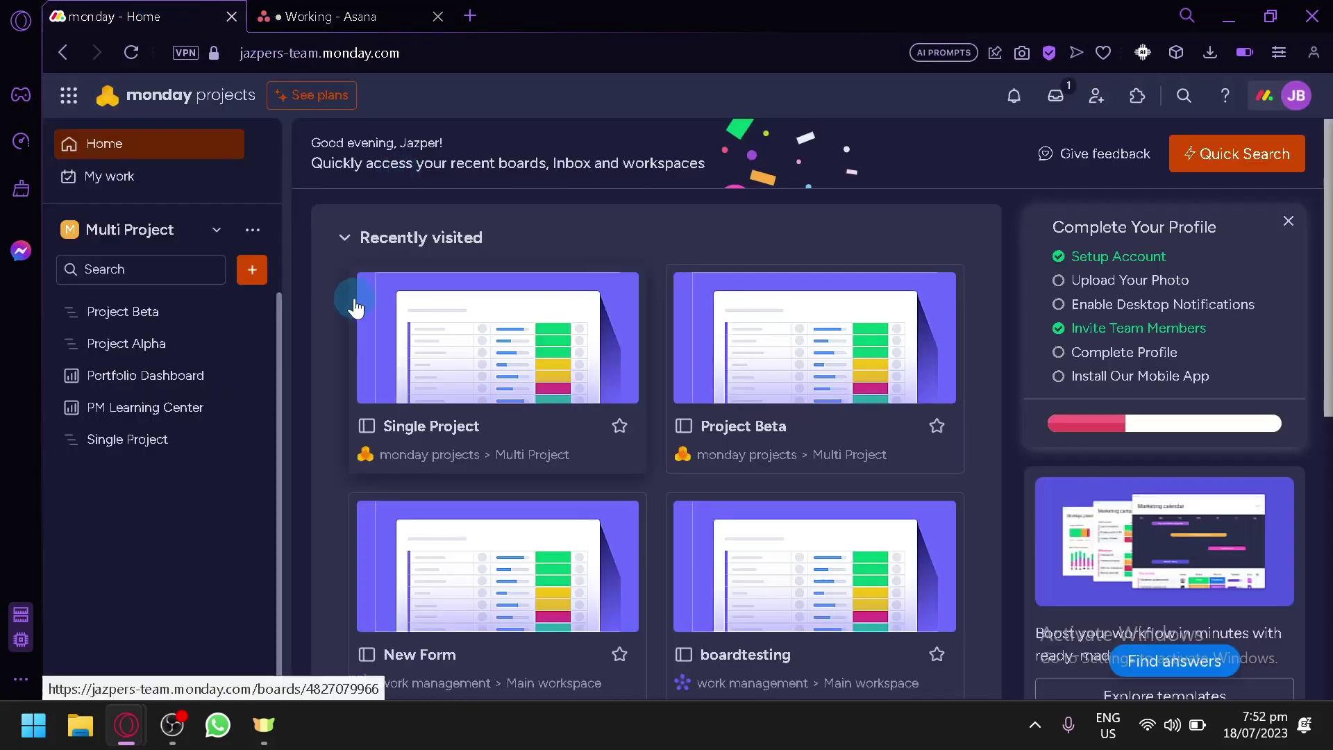
Switch to Asana and view the Working project's board layout before returning to its list
click(358, 15)
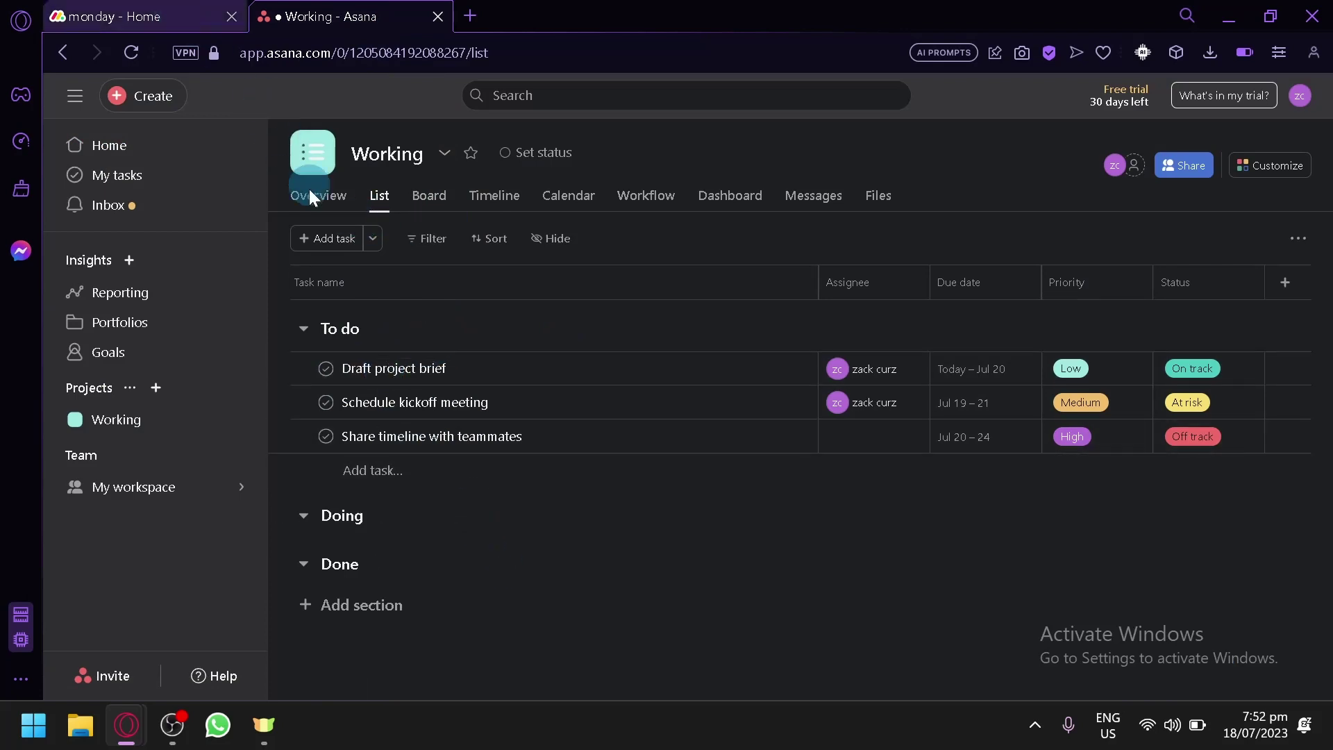
click(430, 197)
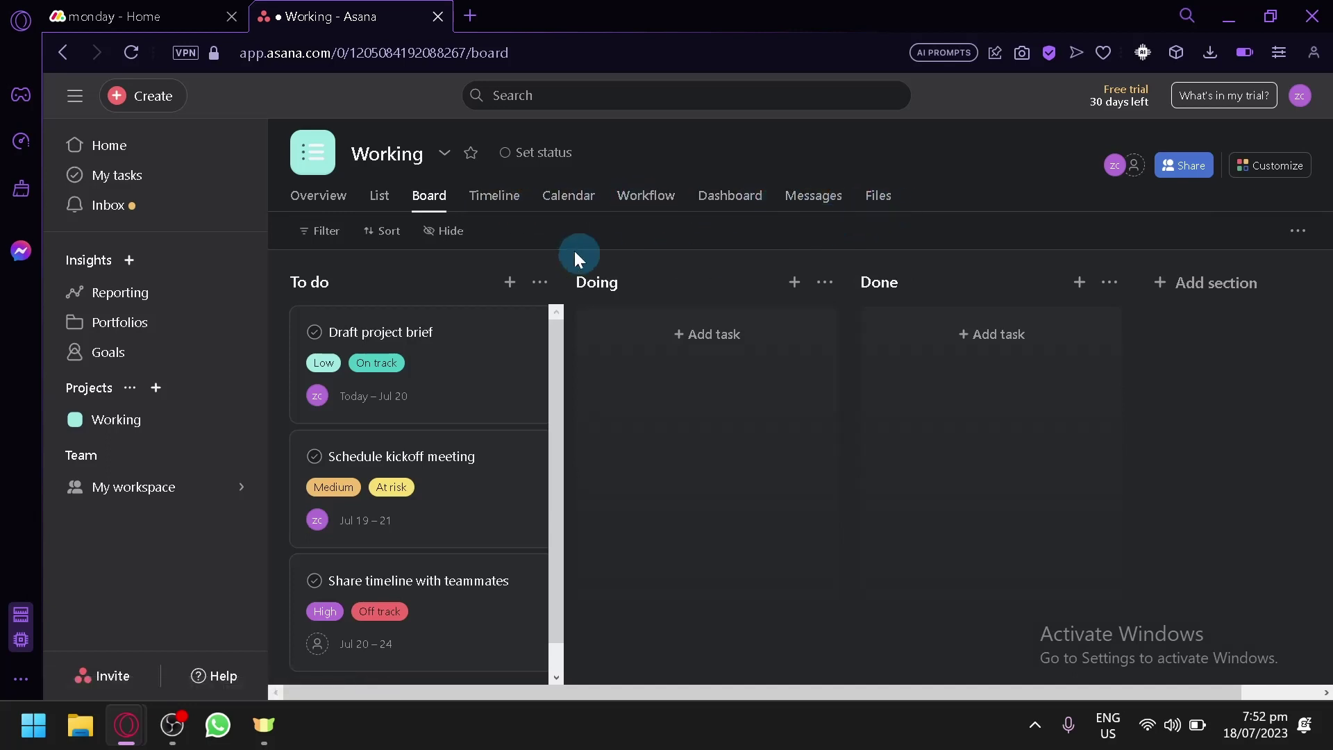
click(381, 197)
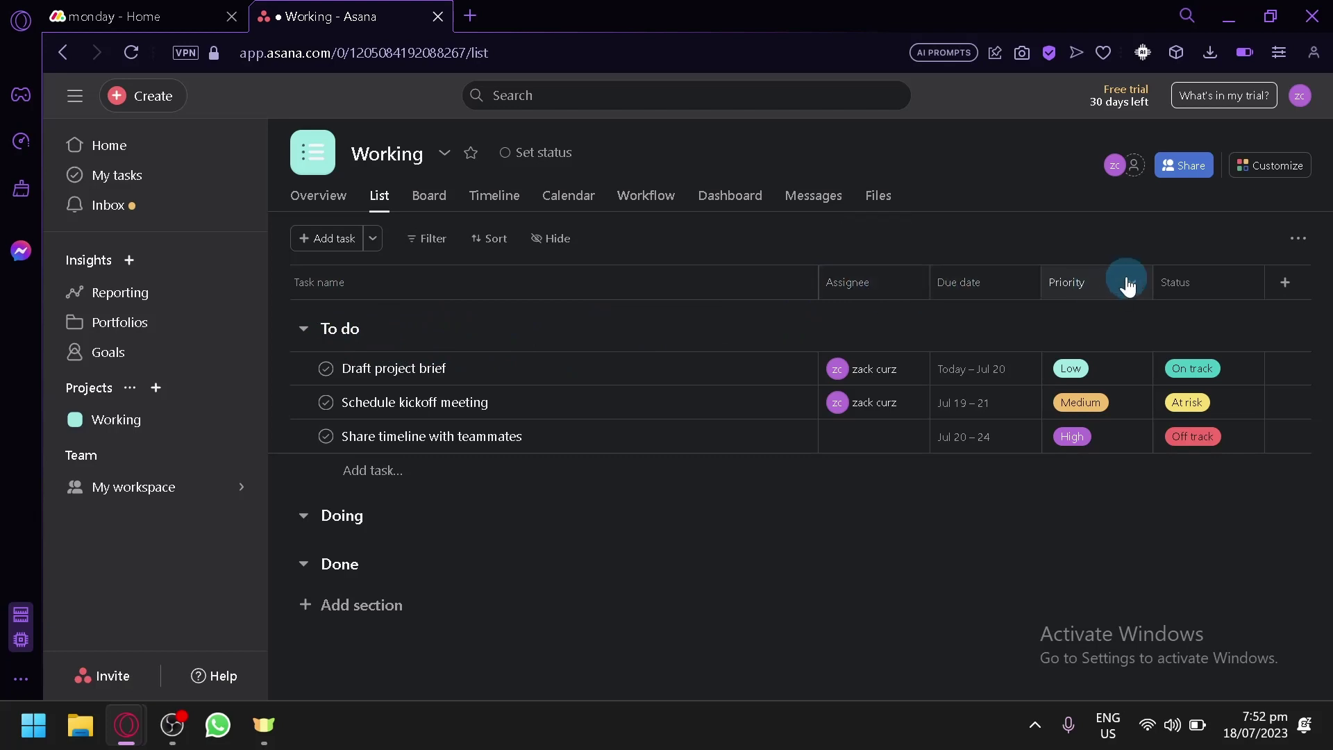
Examine the field types and settings offered for a new field in the Working list, without creating one
click(1285, 281)
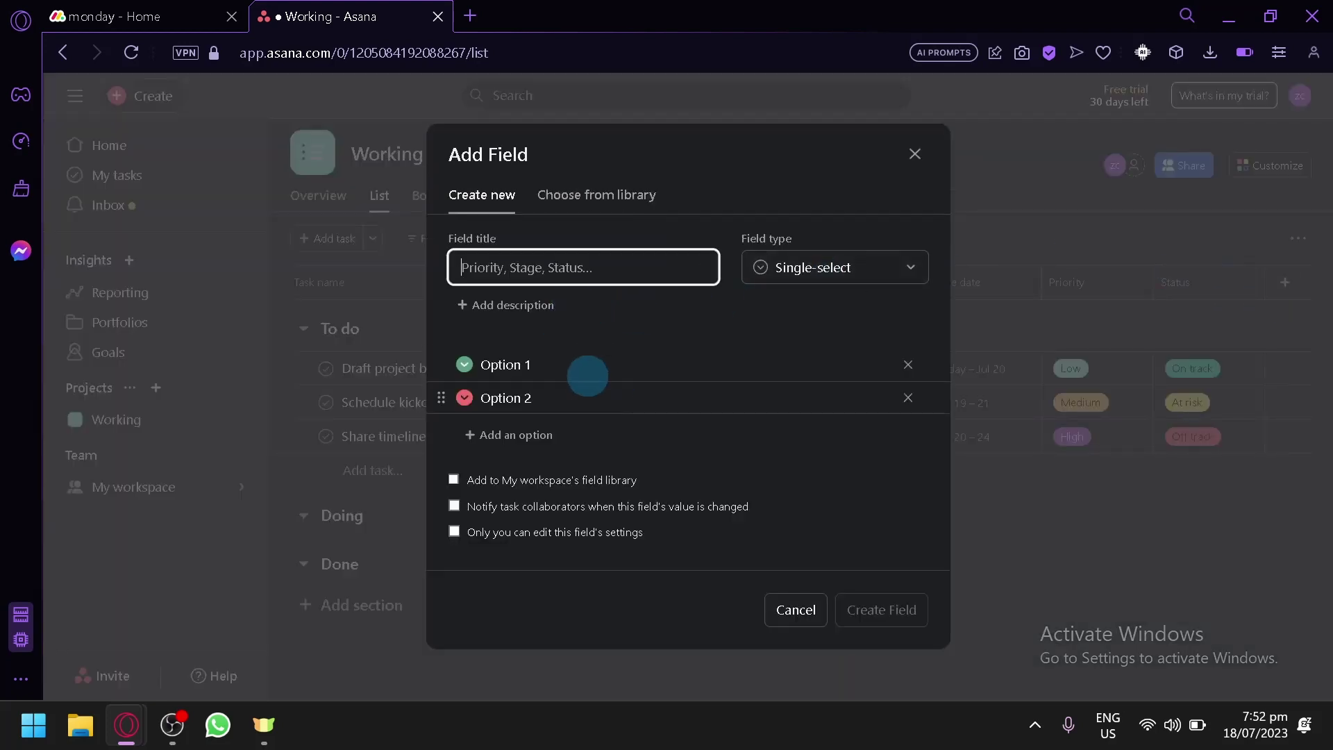
click(853, 278)
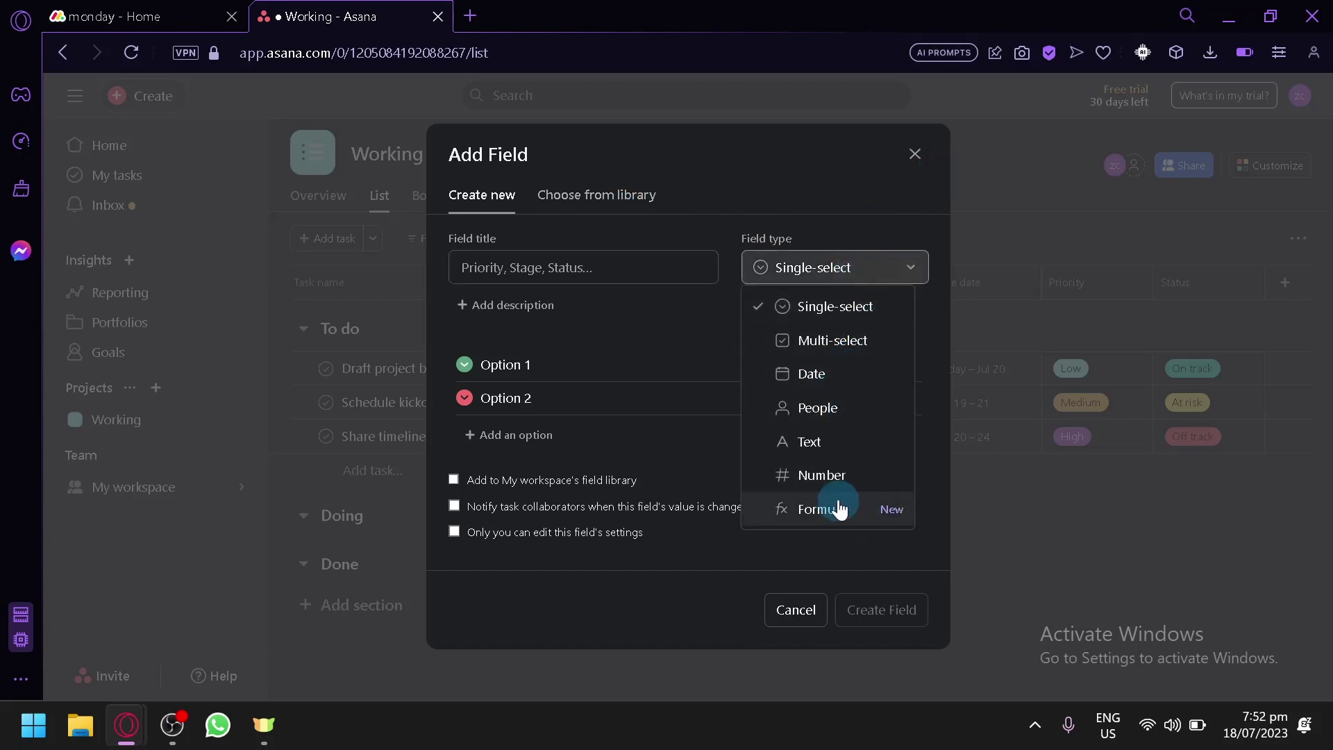
click(794, 610)
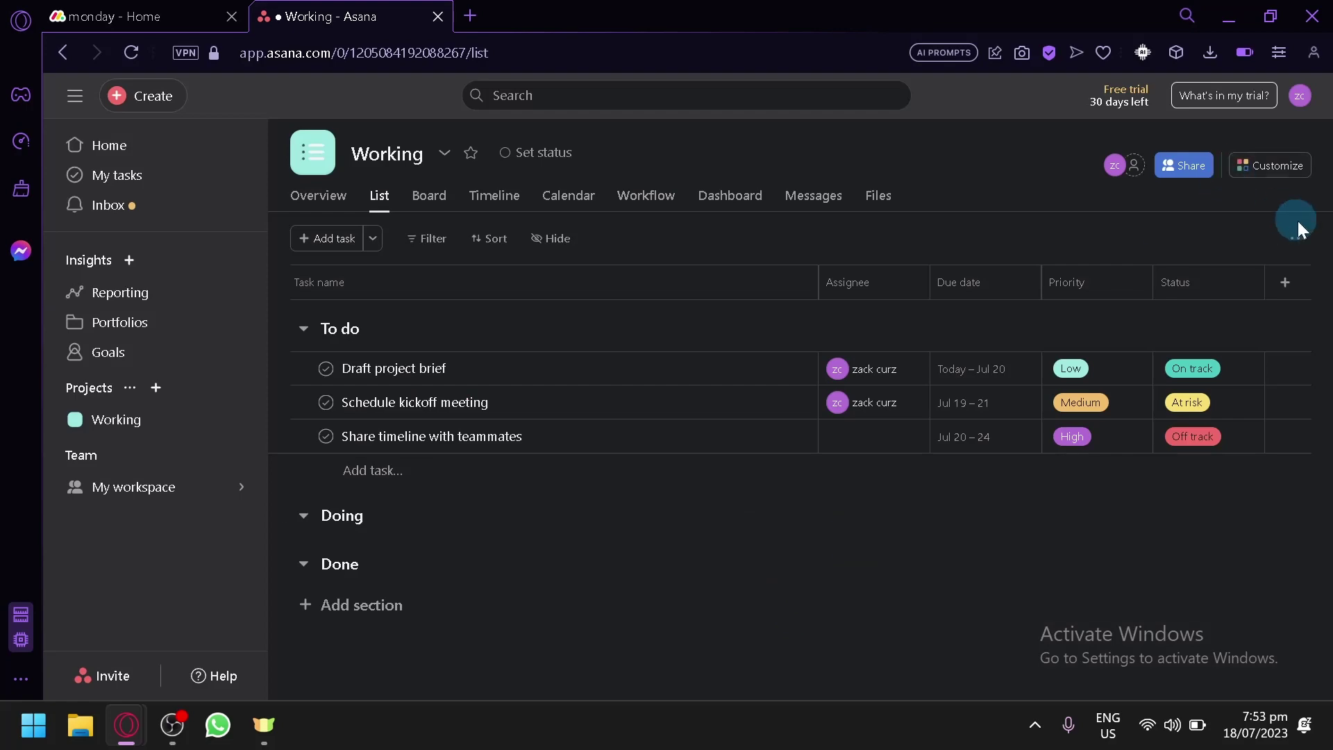
click(1295, 283)
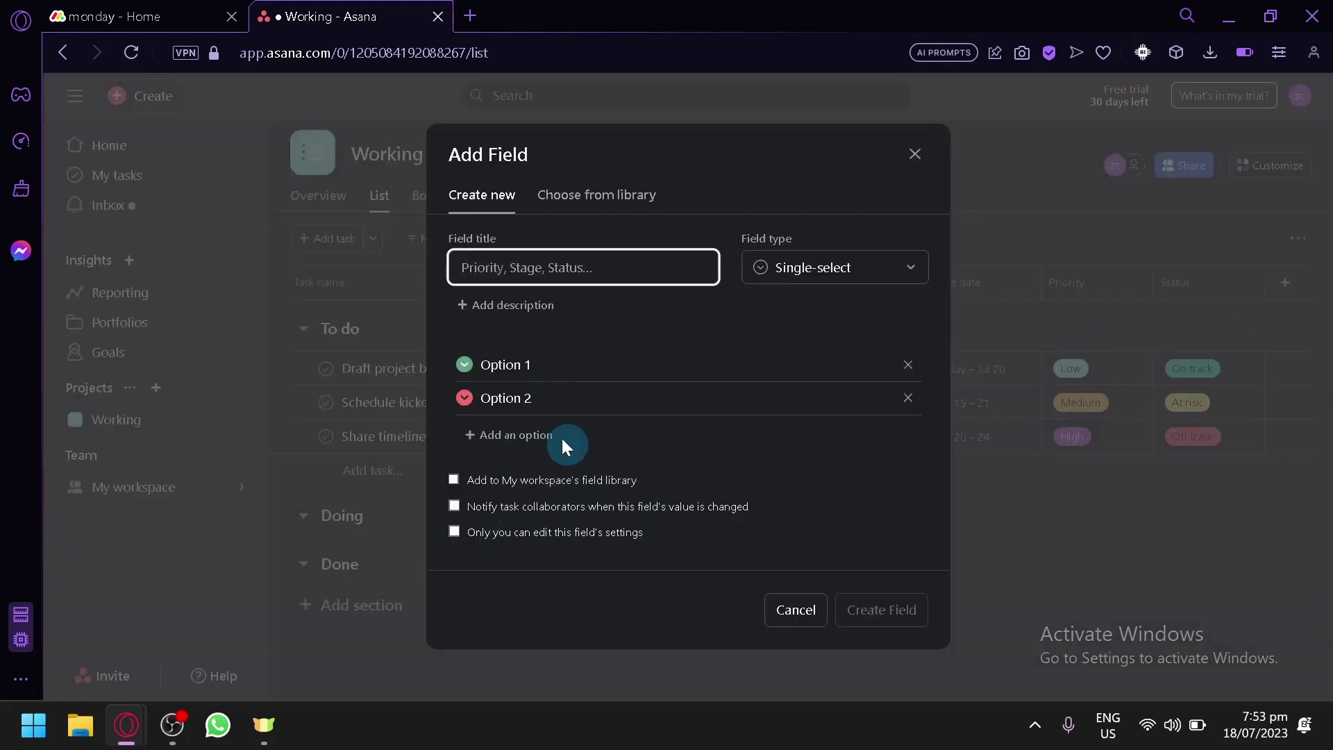
click(796, 611)
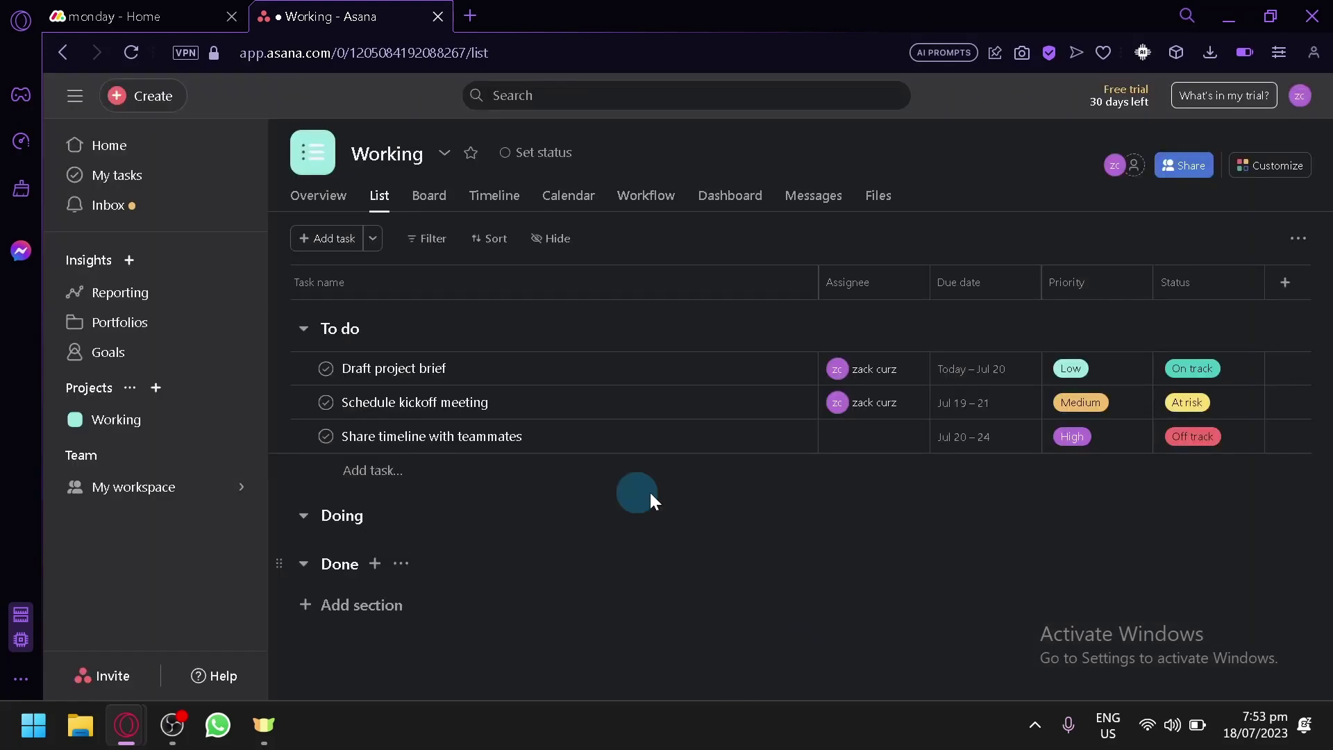
Move the Draft project brief task from the To do section to the Doing section, glancing at the monday.com home page for comparison
click(366, 368)
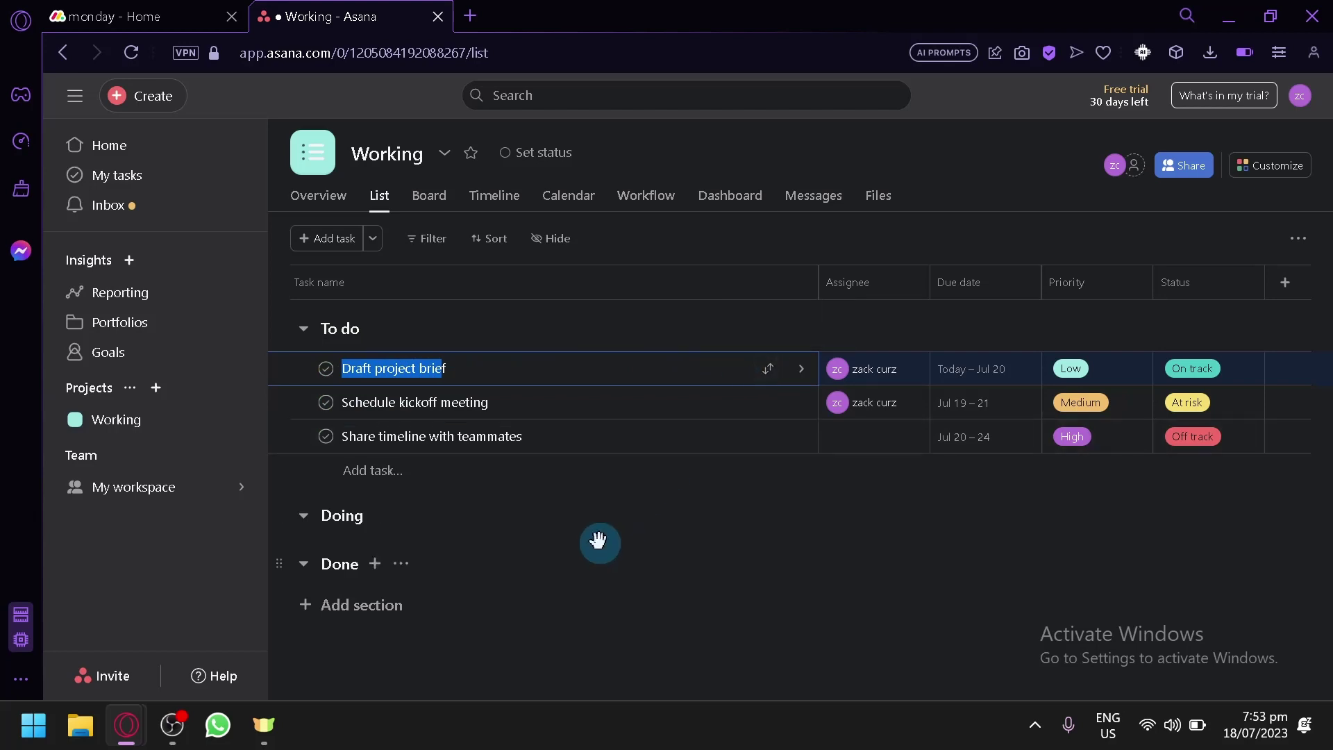
click(118, 16)
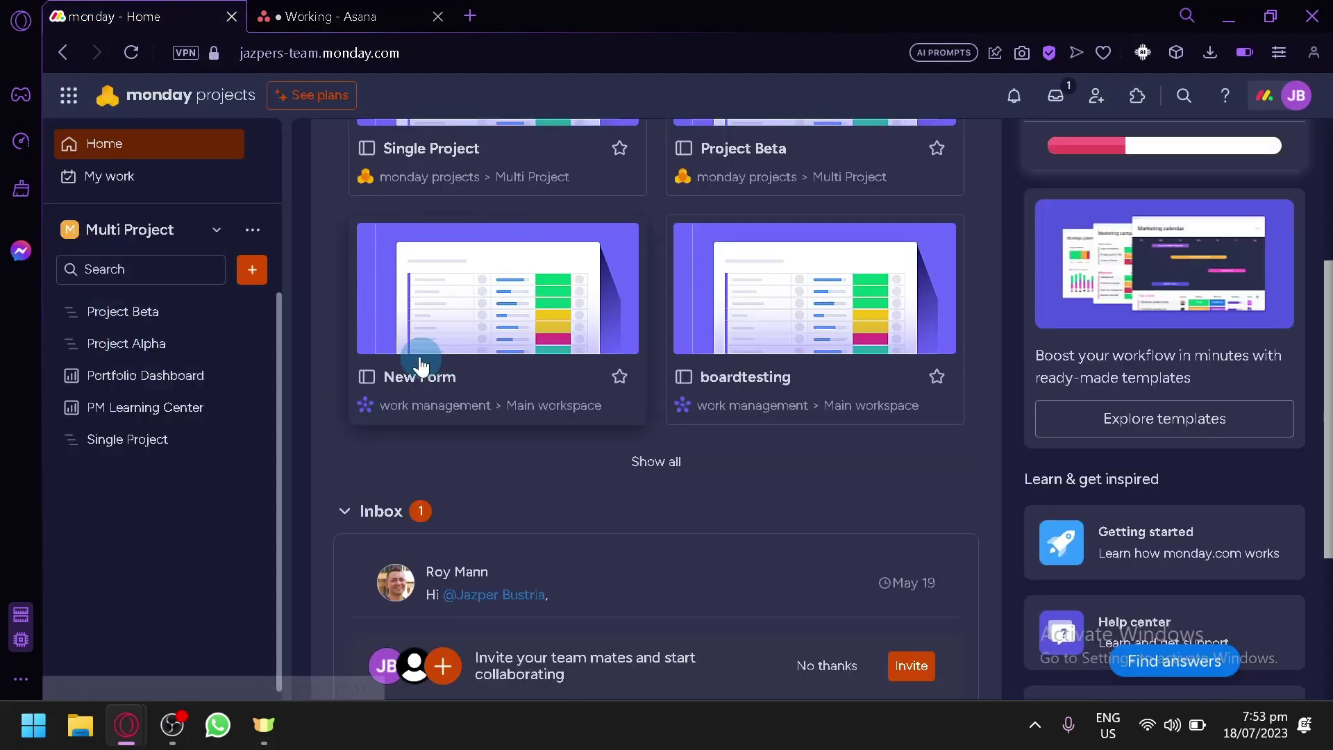
click(327, 16)
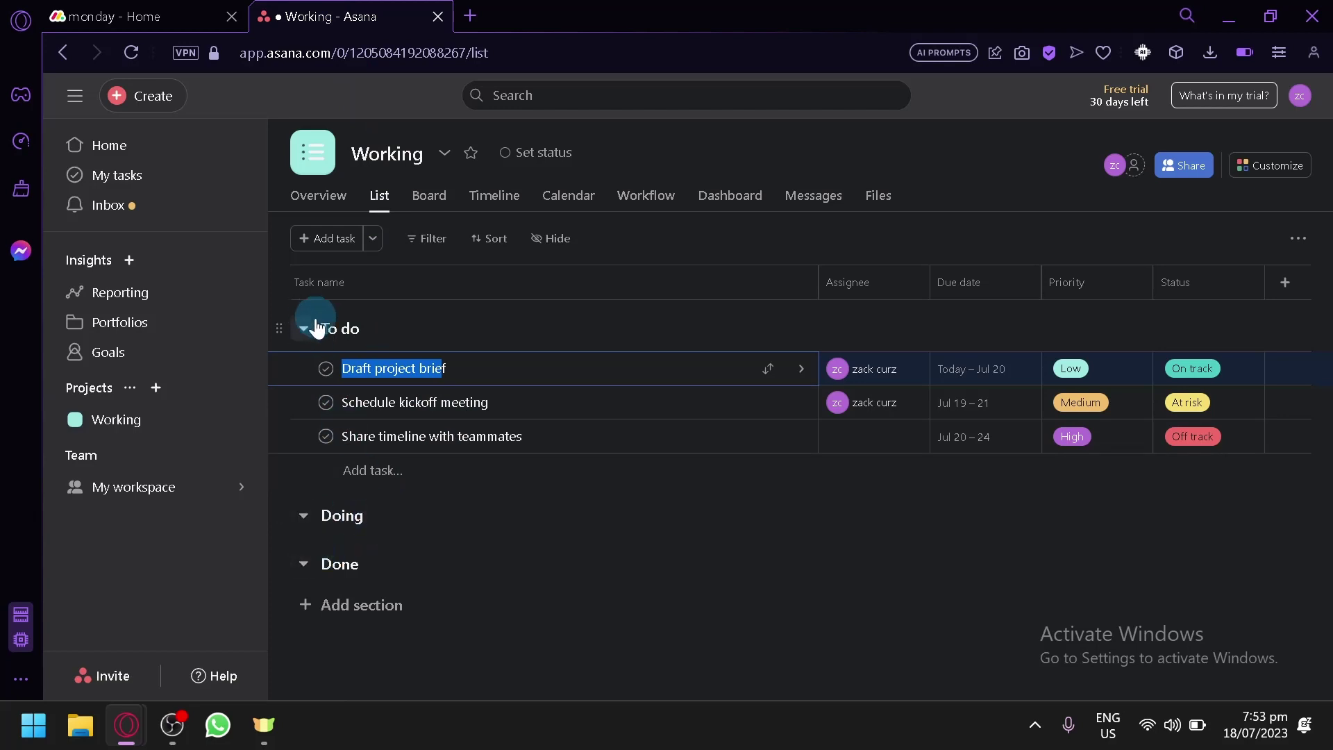
click(770, 373)
click(675, 470)
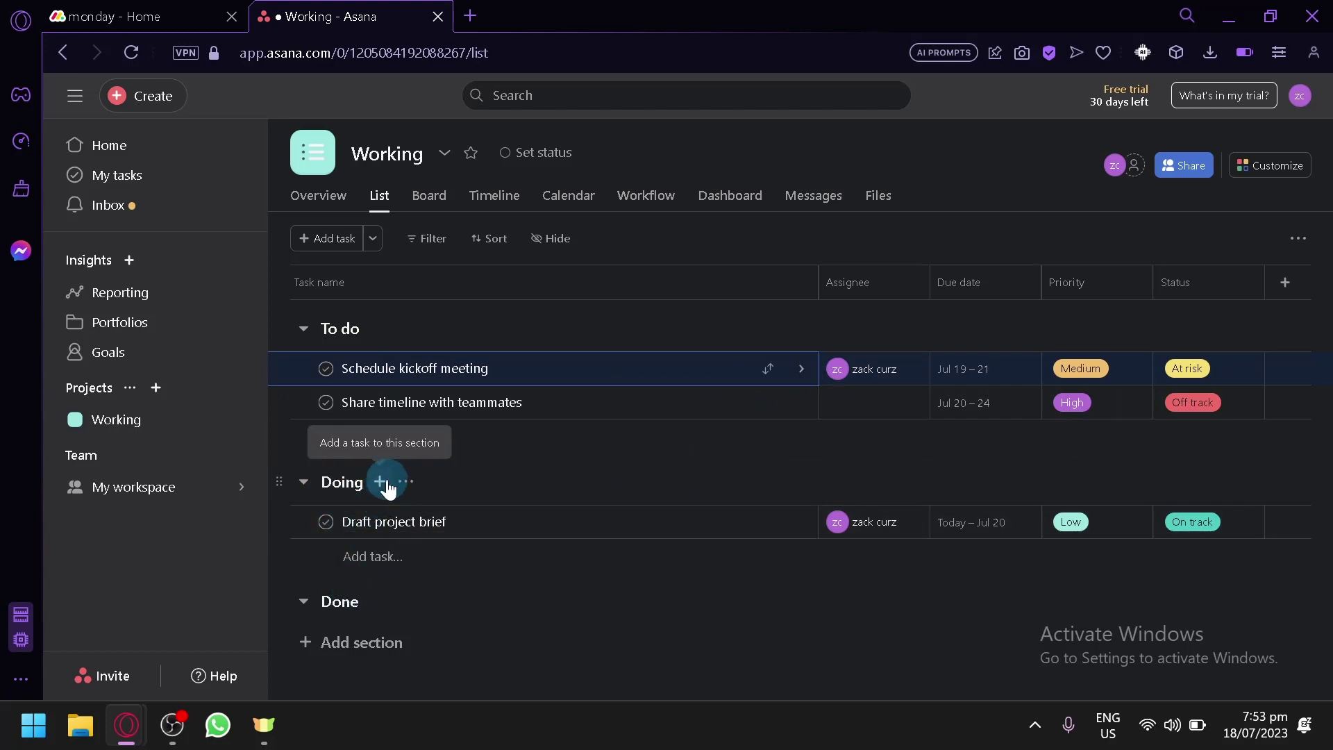
Choose Medium as the priority of the Schedule kickoff meeting task
click(451, 357)
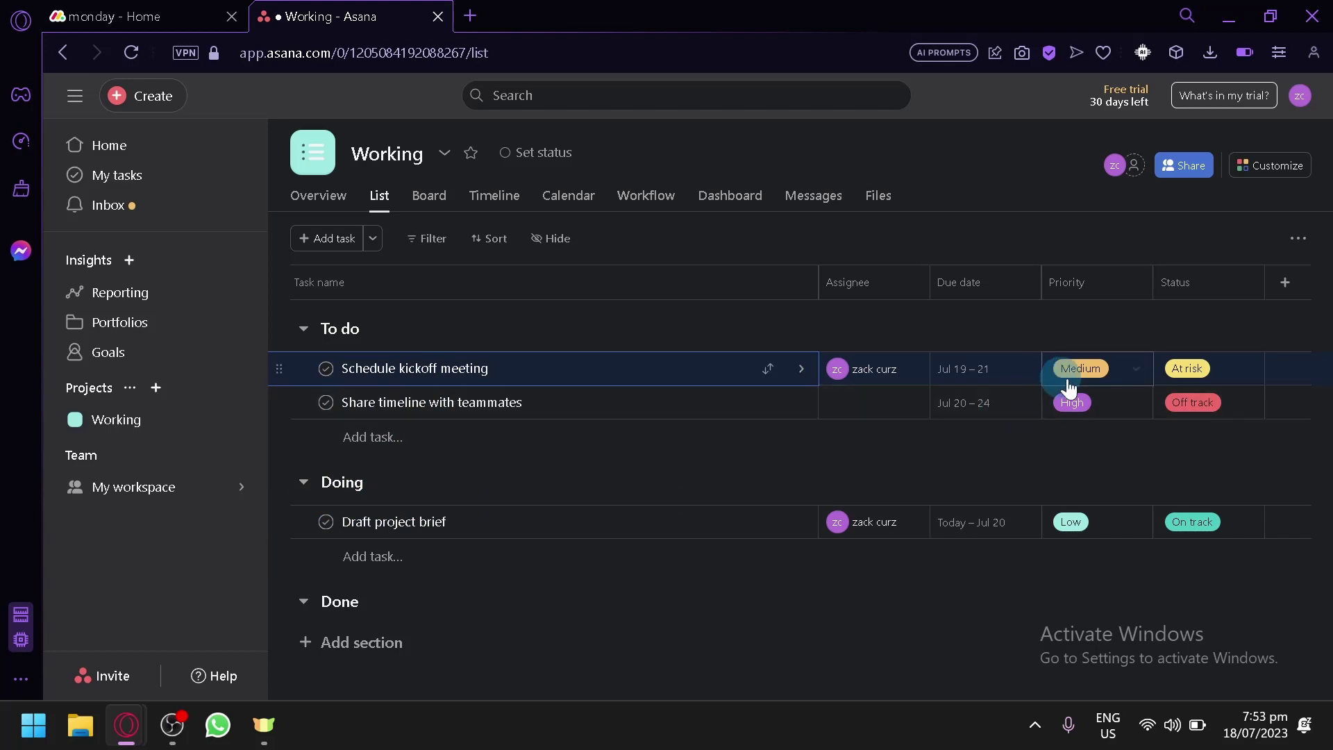
click(1118, 391)
click(1065, 464)
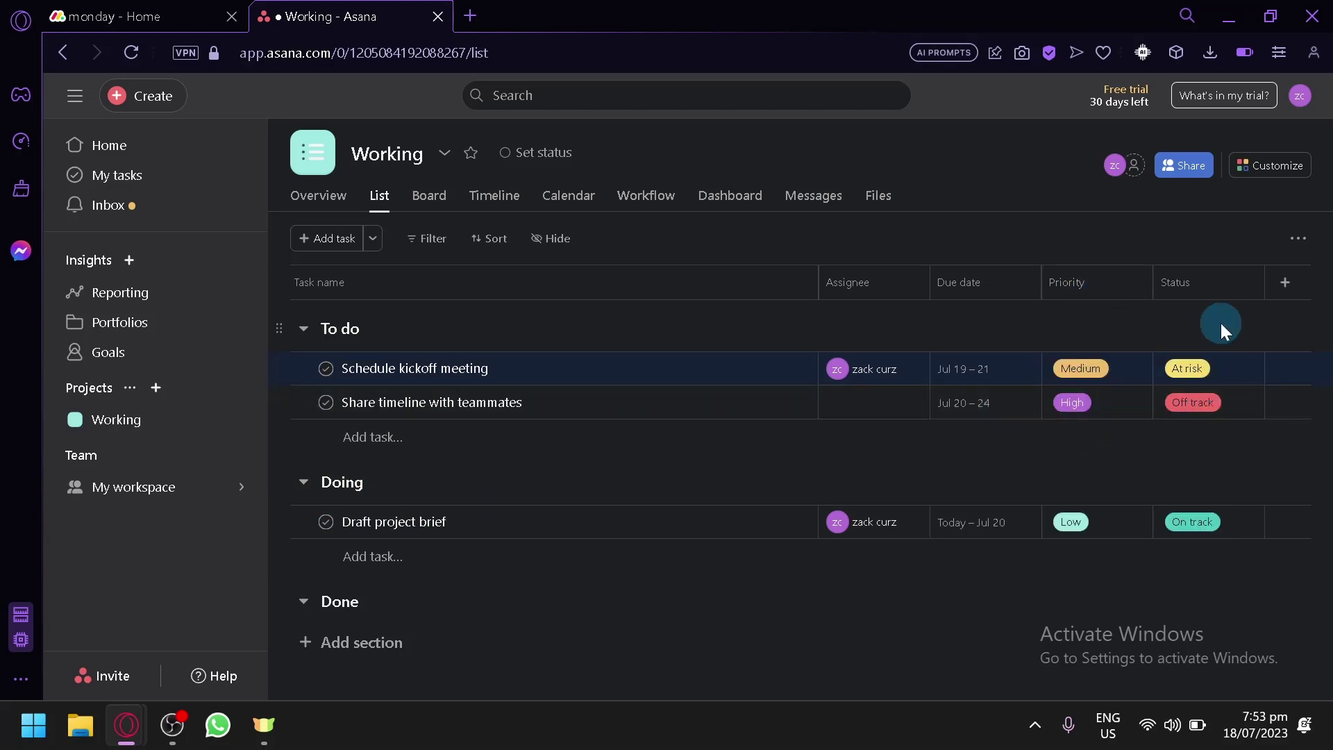
Retitle the Status field as Done and save the change
click(1214, 382)
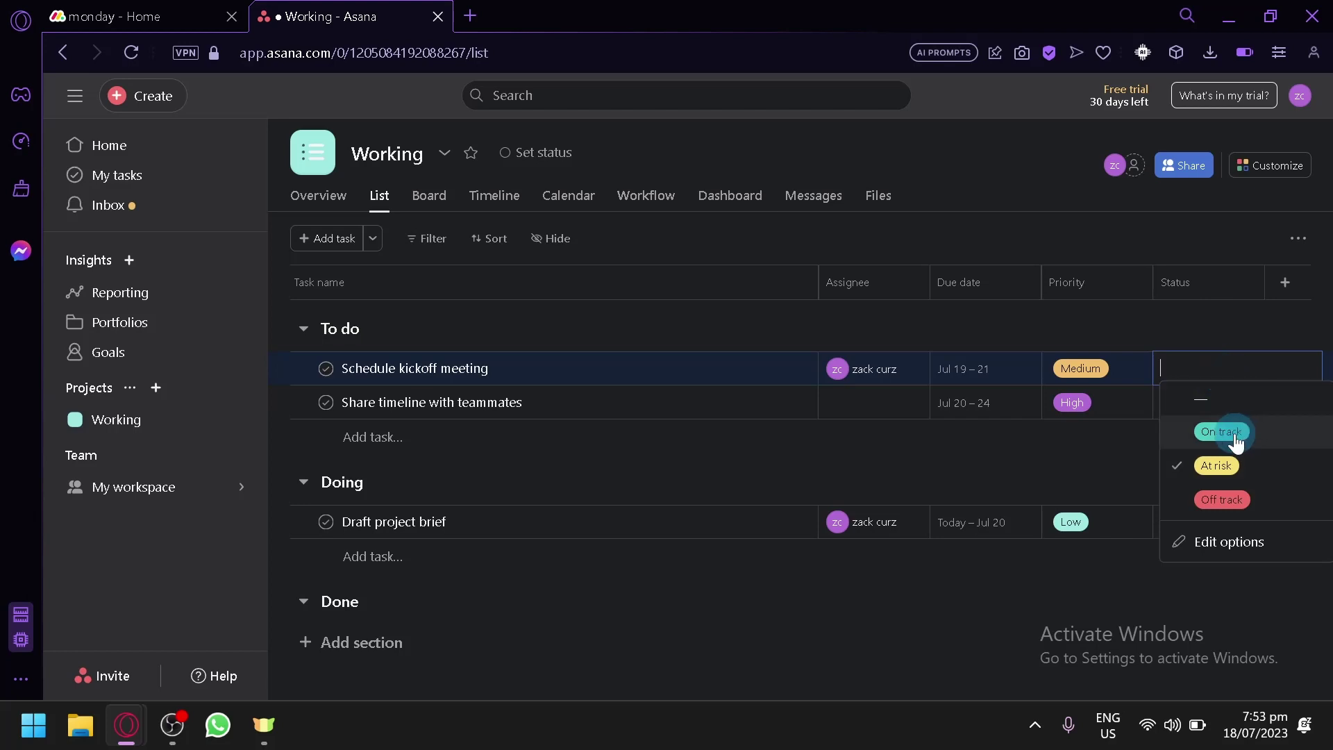
click(1212, 540)
click(616, 356)
double_click(592, 222)
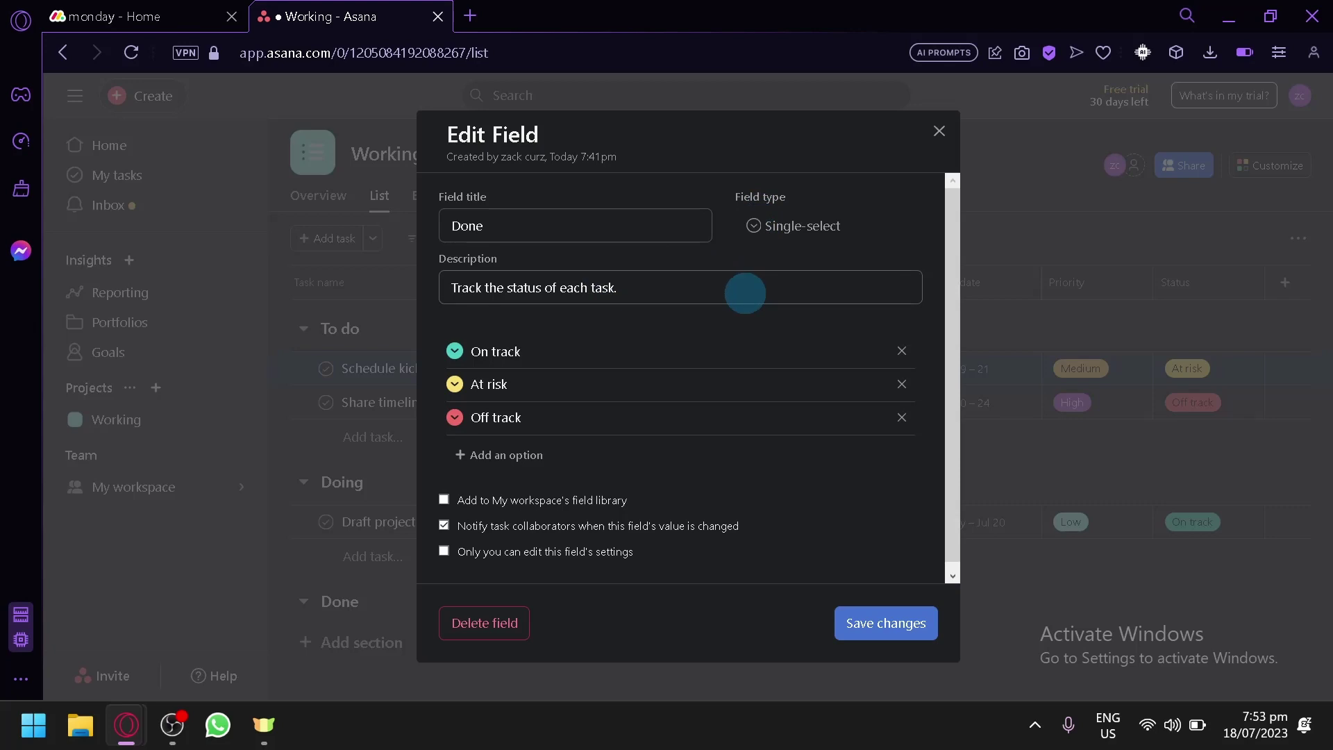
click(864, 623)
click(1214, 364)
click(1216, 366)
click(1219, 367)
click(1222, 532)
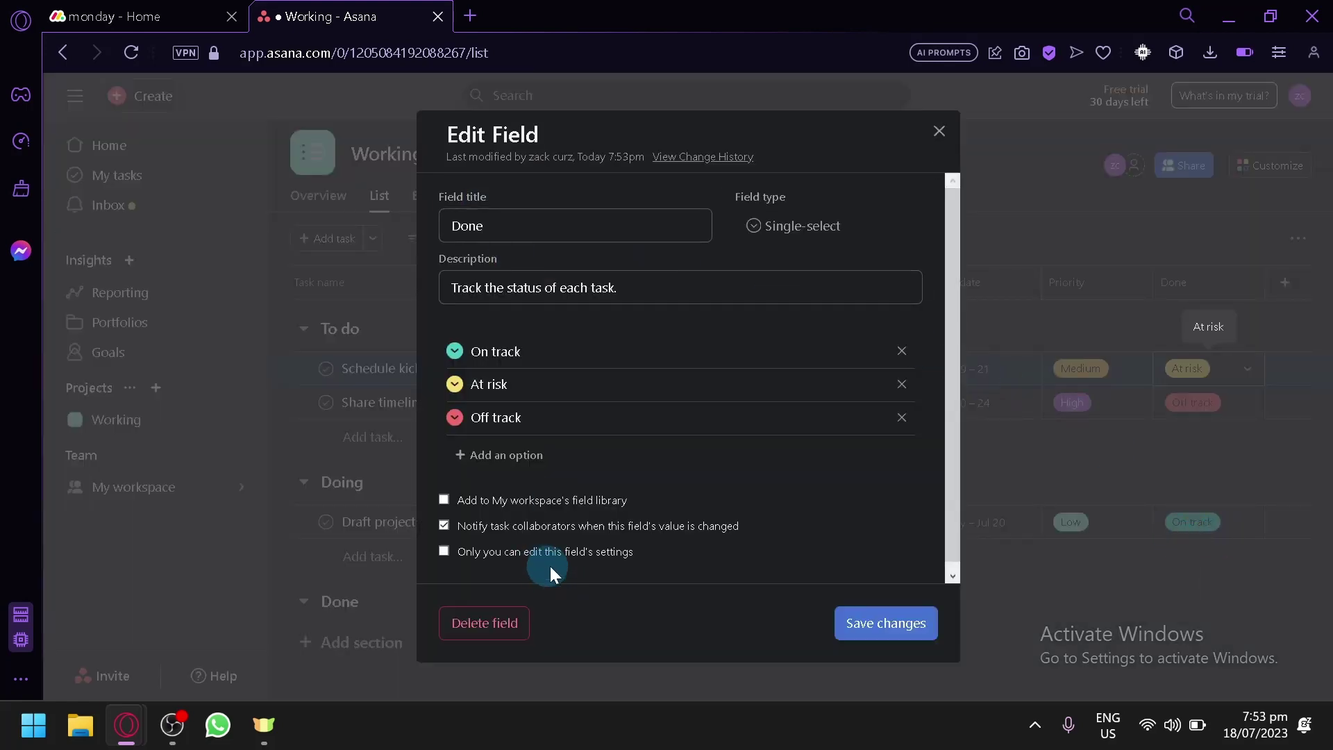
click(1139, 250)
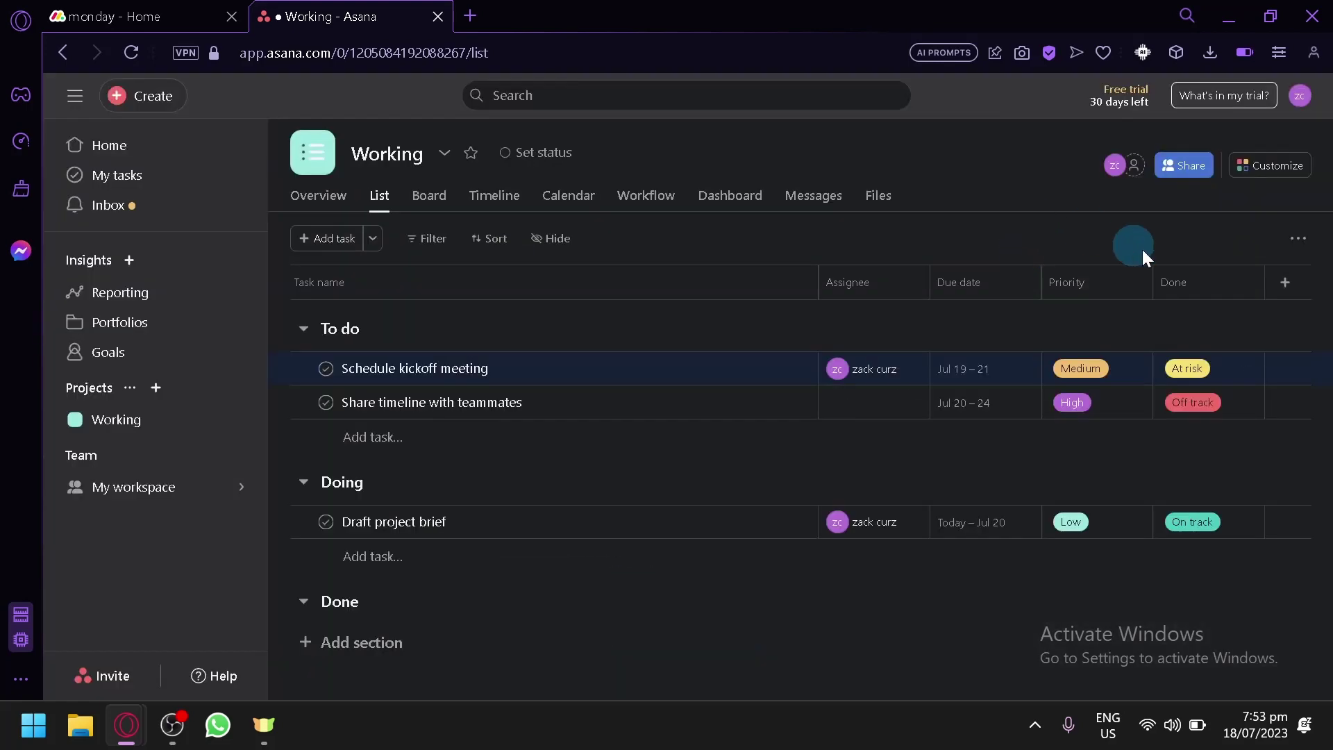
Sort the Working list by the Done field and retitle that field as Status
click(1186, 303)
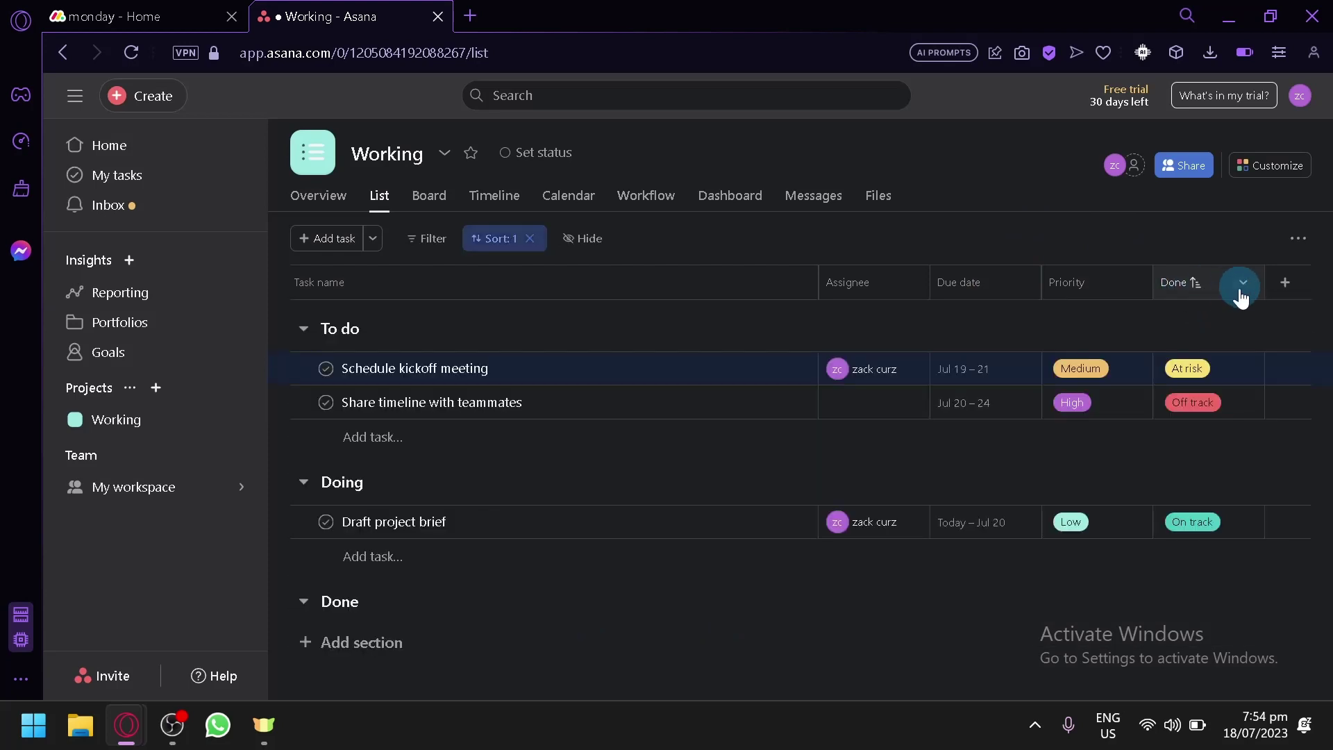
click(1236, 377)
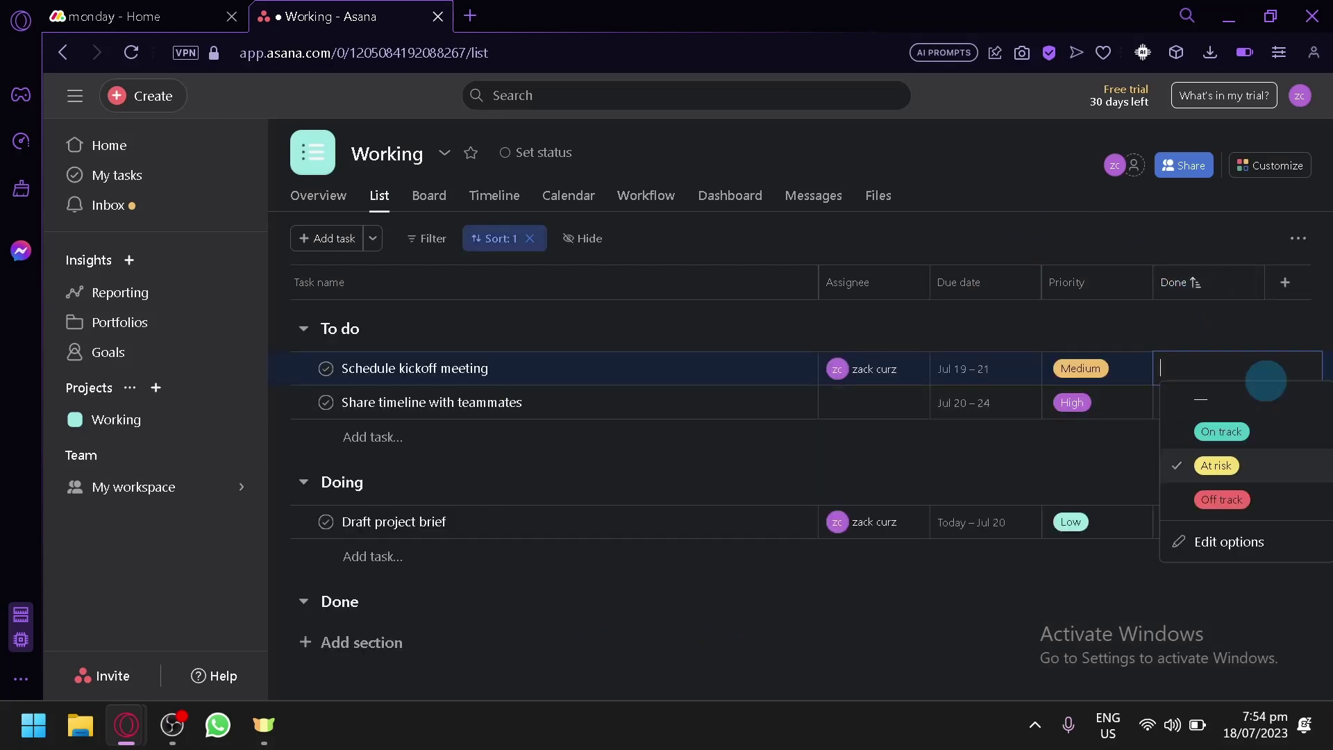
click(1230, 543)
drag(539, 217, 372, 264)
text(Status)
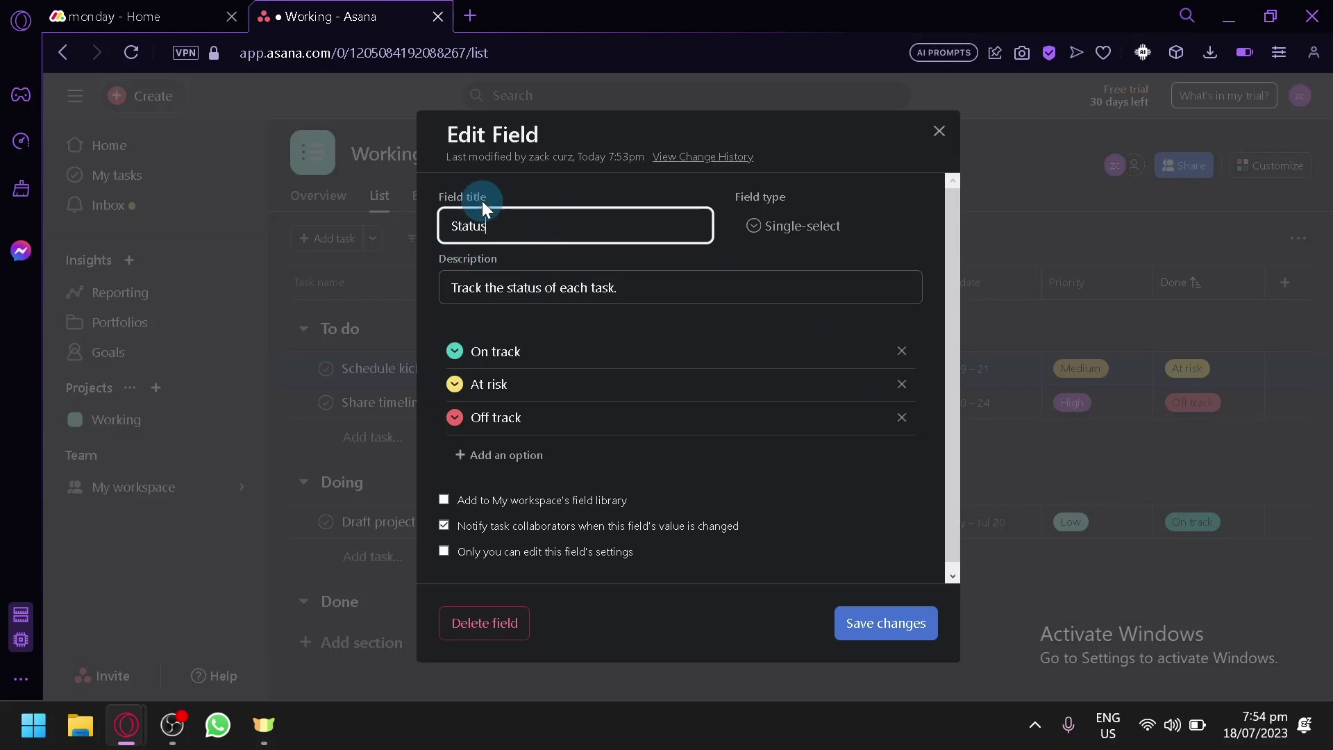
Add a light green Done option to the Status field, save it, and set the Schedule kickoff meeting task's status to Done
click(533, 454)
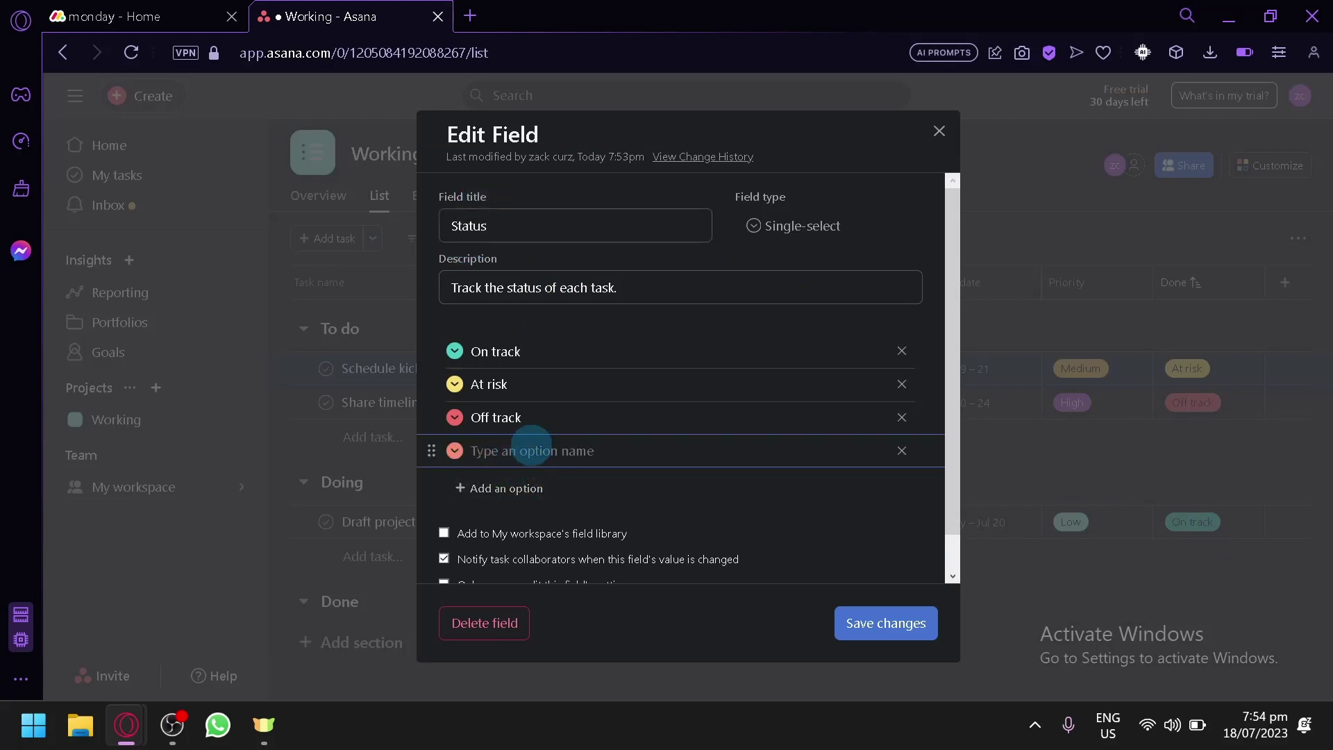
click(455, 451)
click(402, 480)
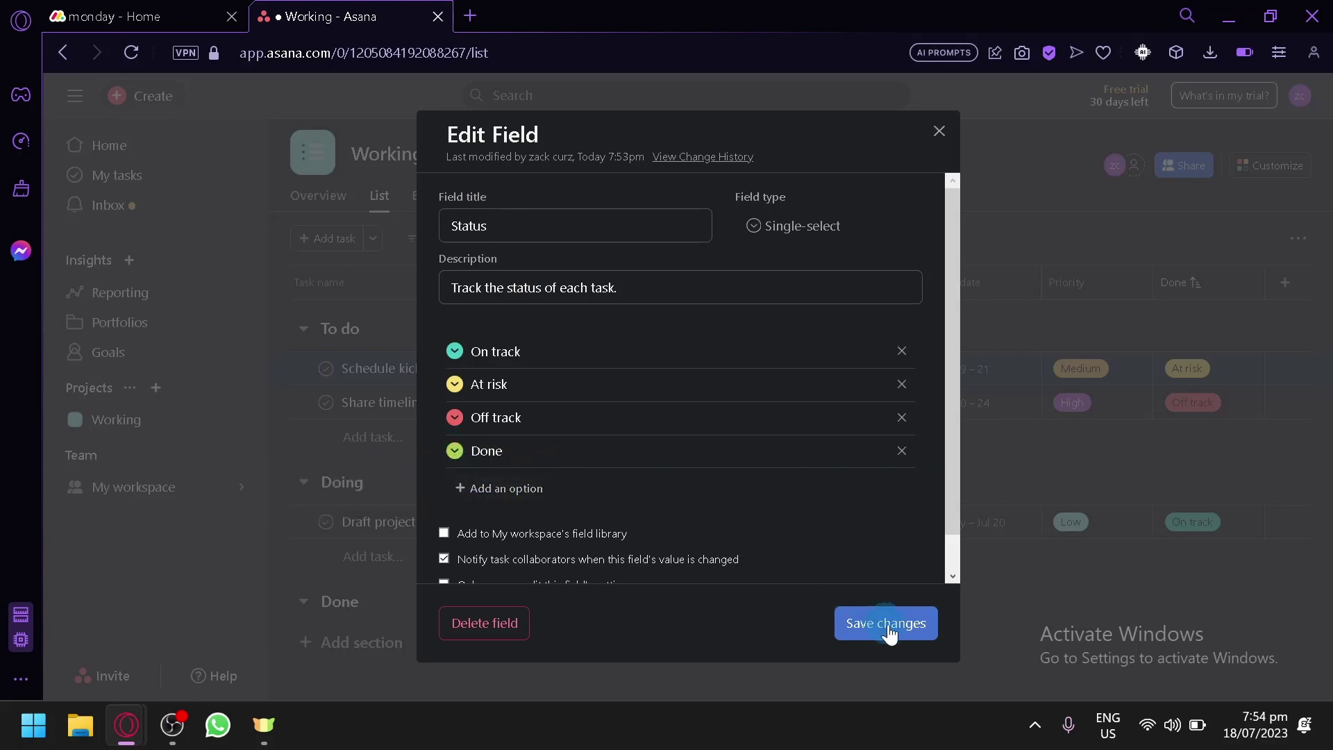
click(890, 629)
click(1178, 371)
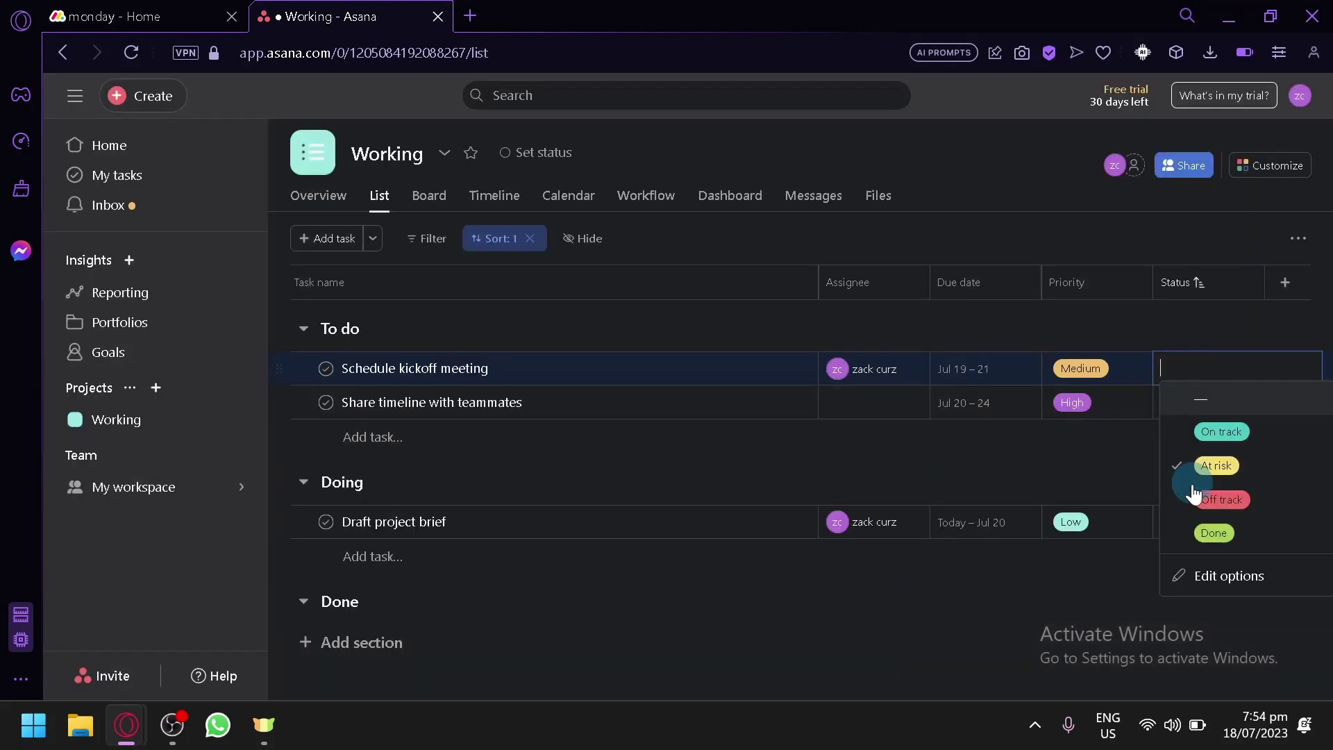
click(1212, 531)
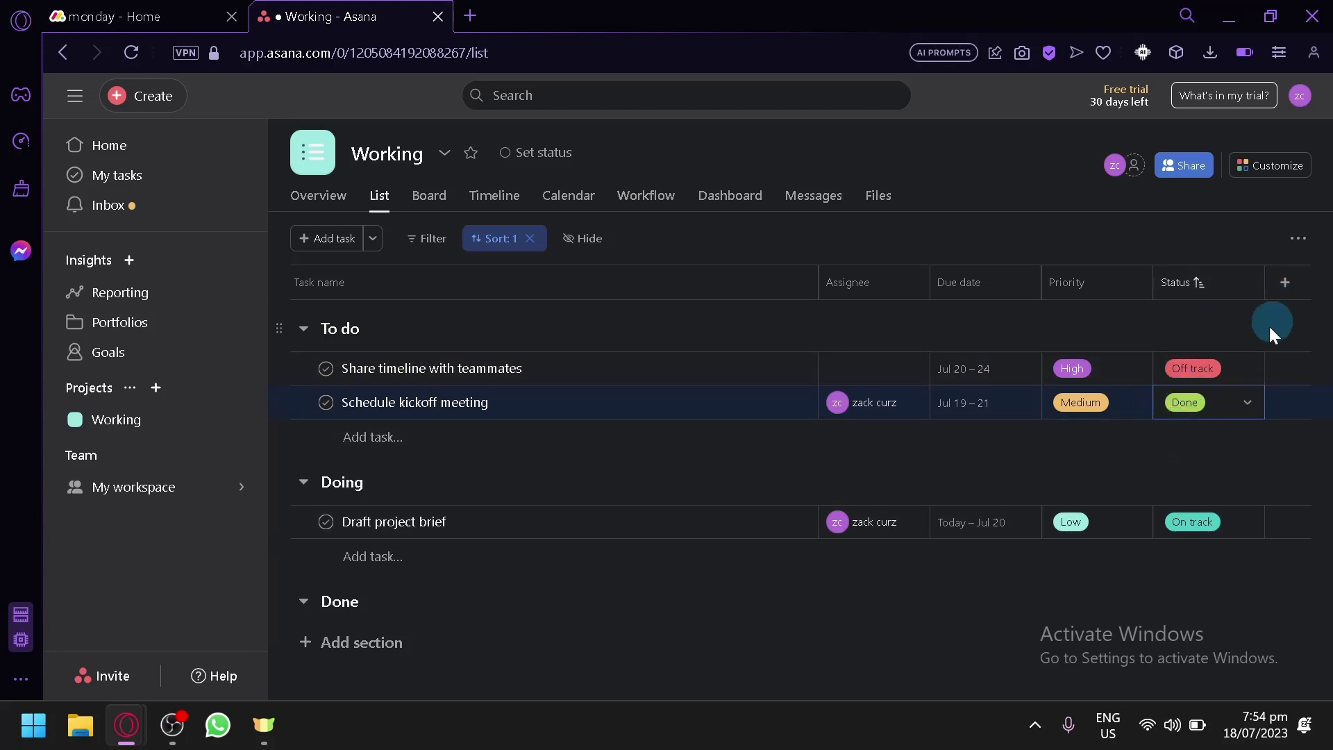
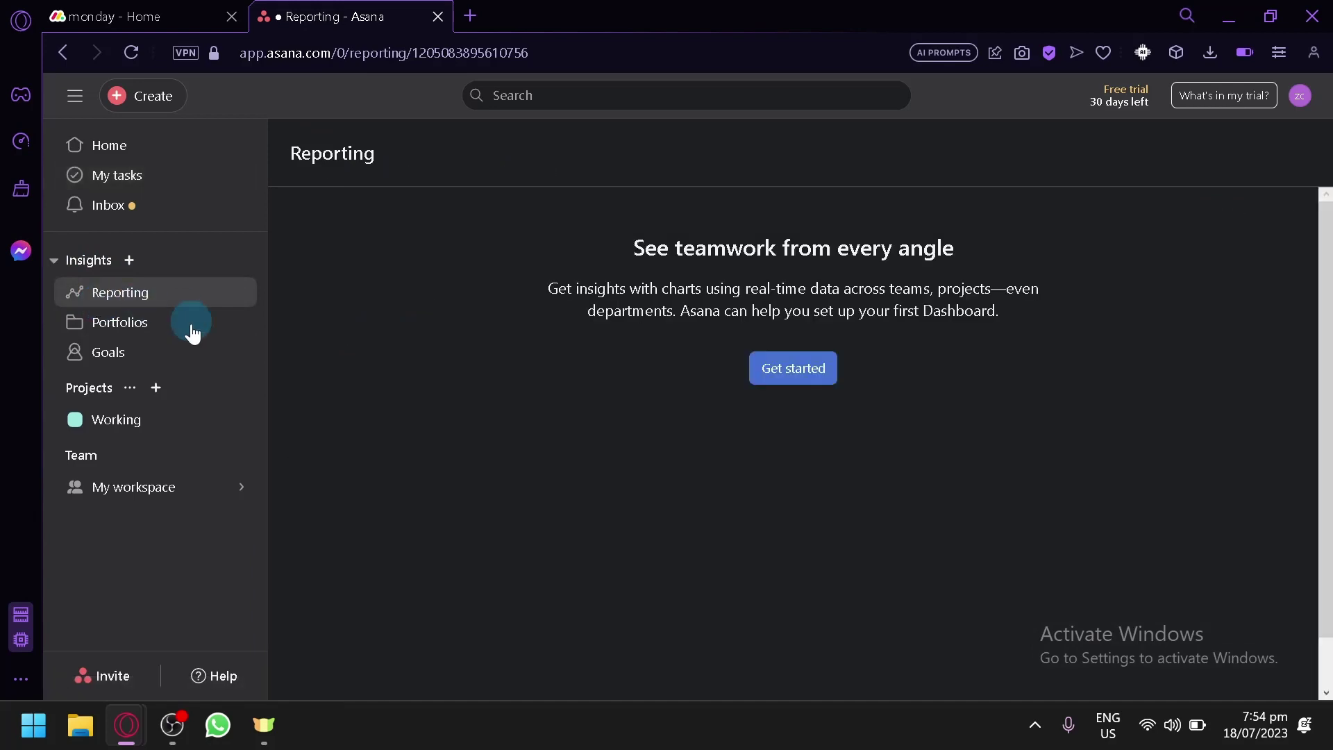
View the Portfolios page and the workspace's team goals
click(154, 329)
click(140, 354)
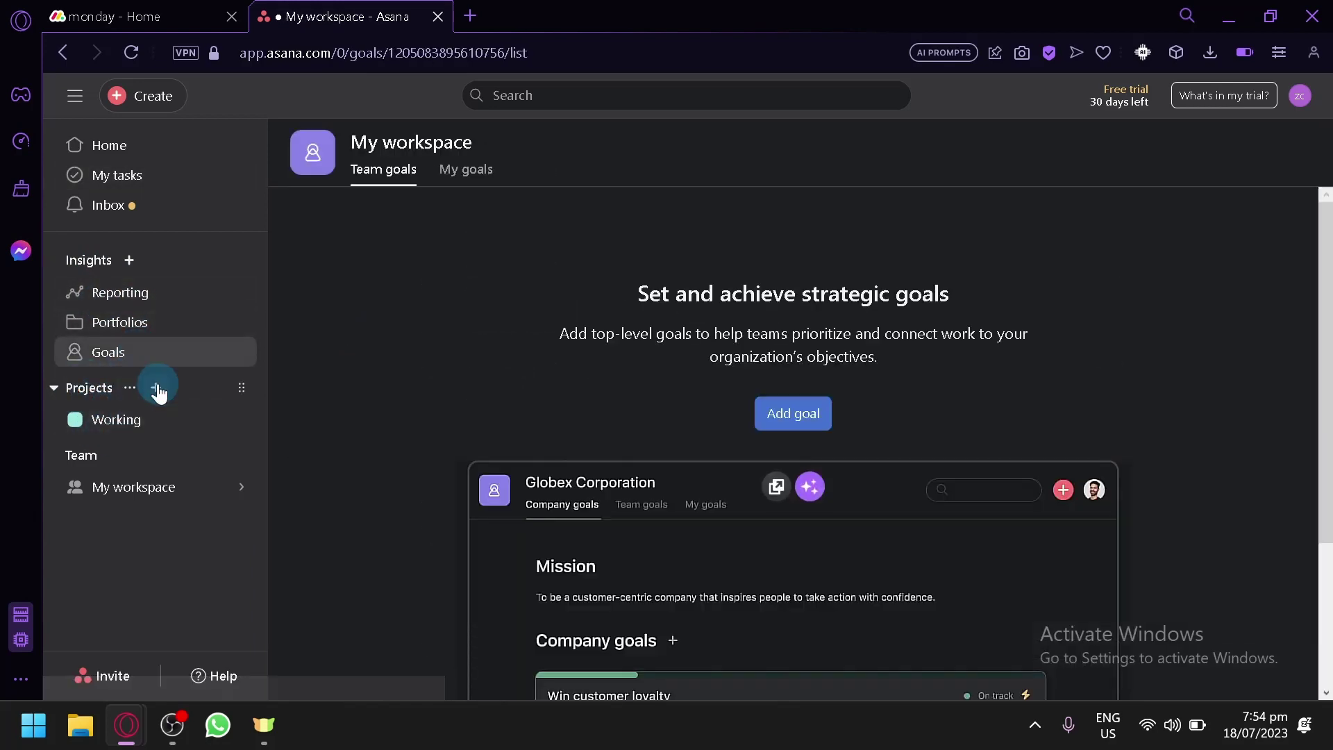
Create a new portfolio named "project" and open it
click(156, 388)
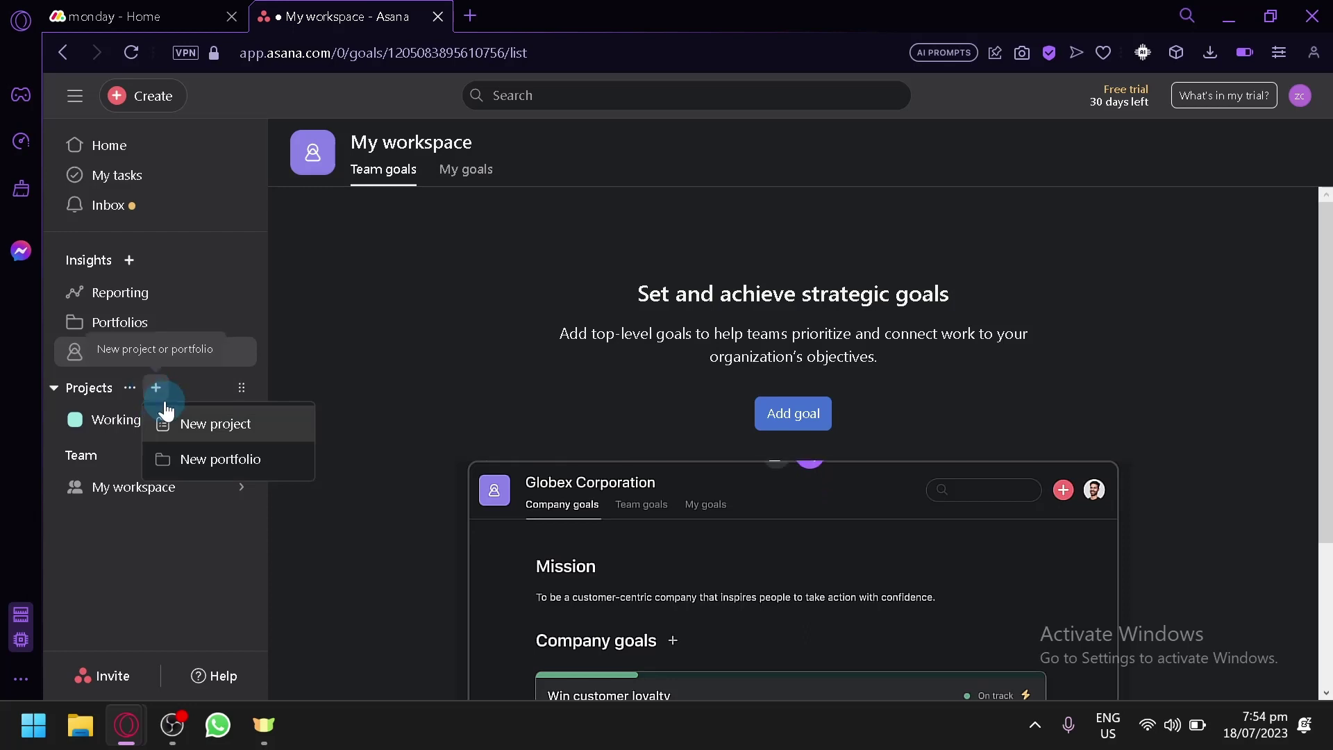
click(193, 425)
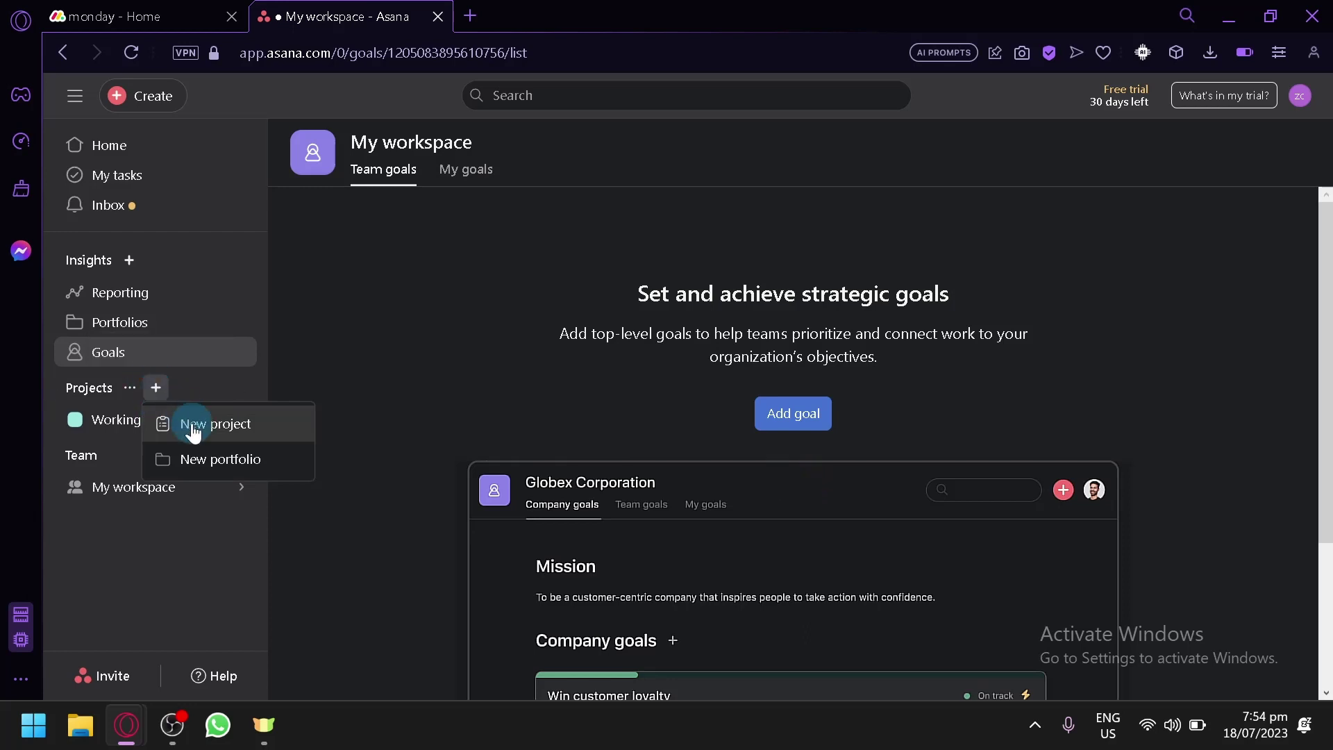
click(230, 461)
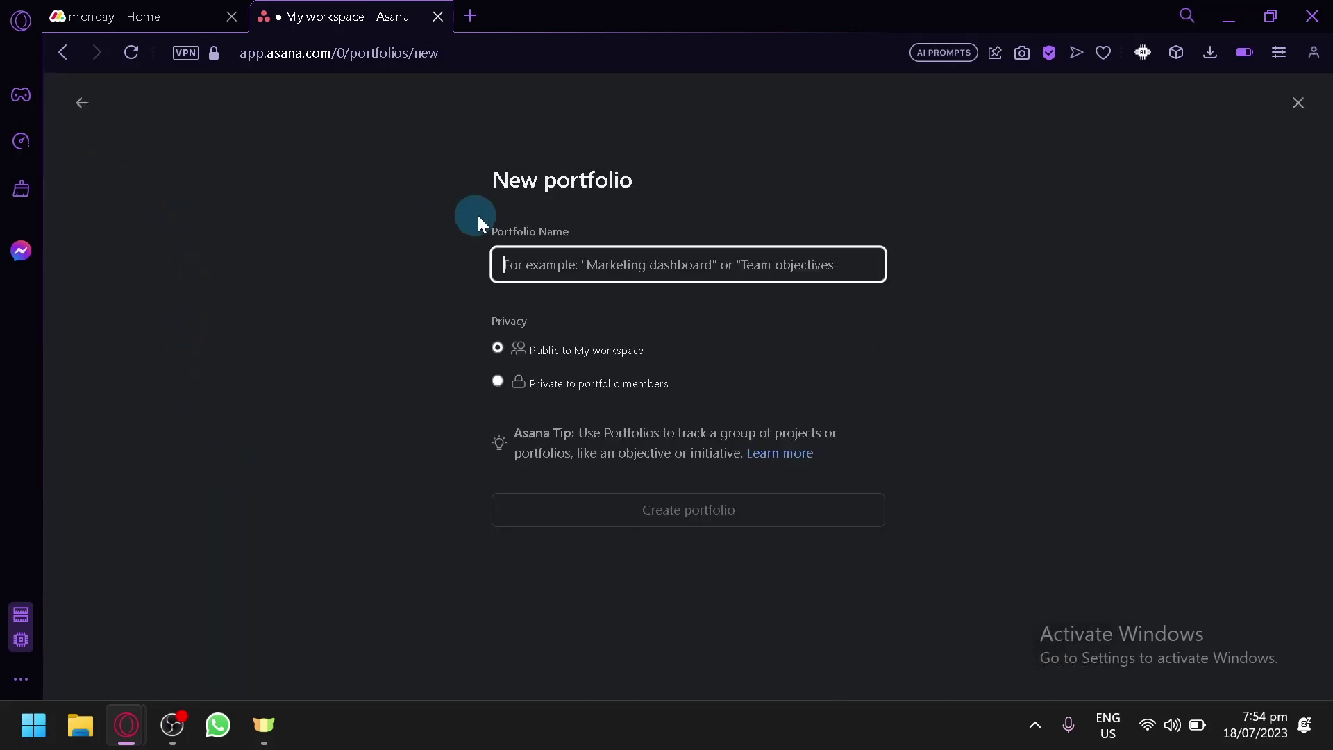
text(pr)
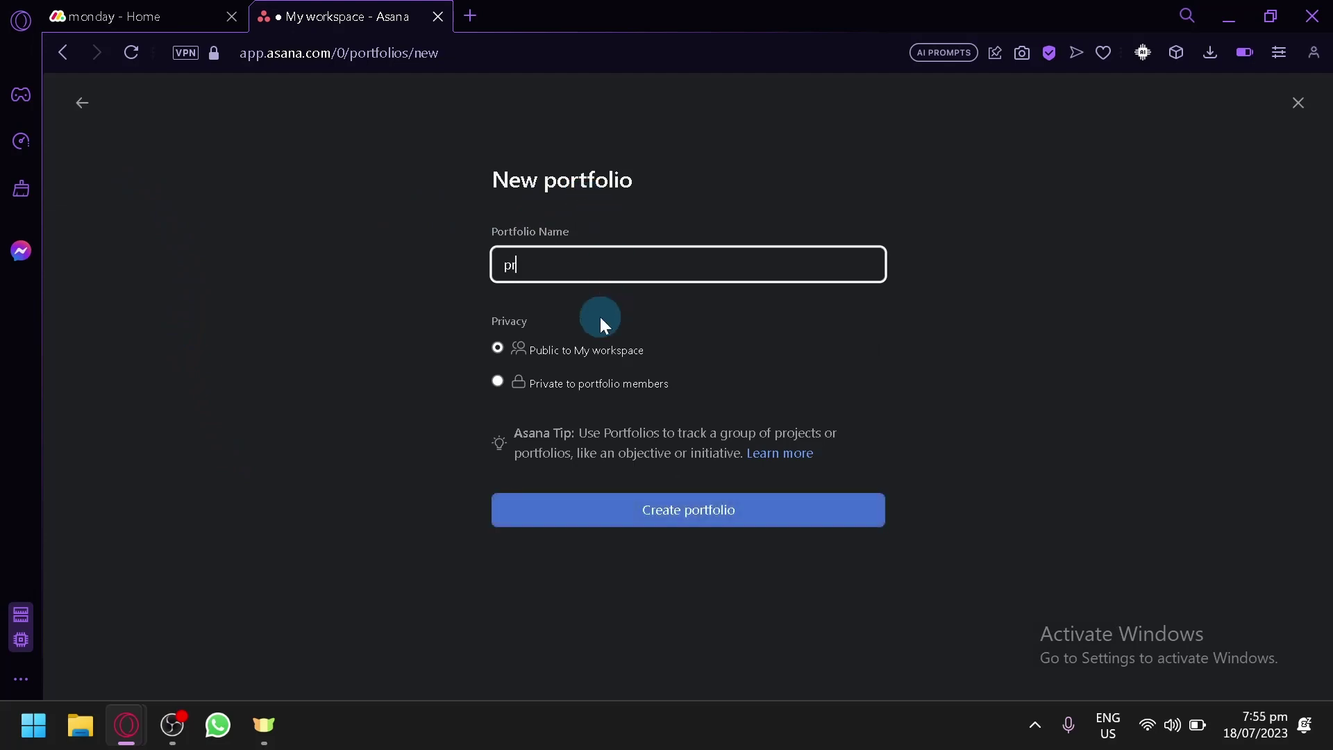
text(oject)
click(690, 498)
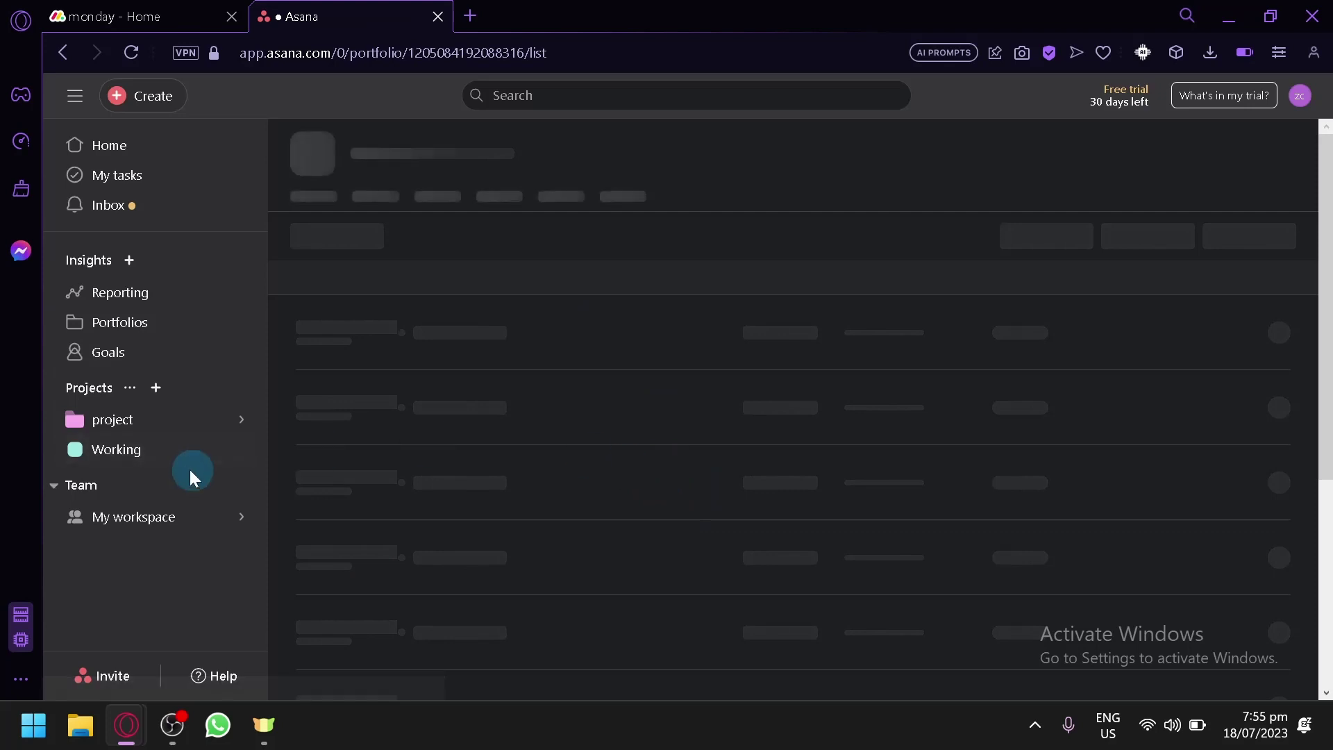
click(129, 421)
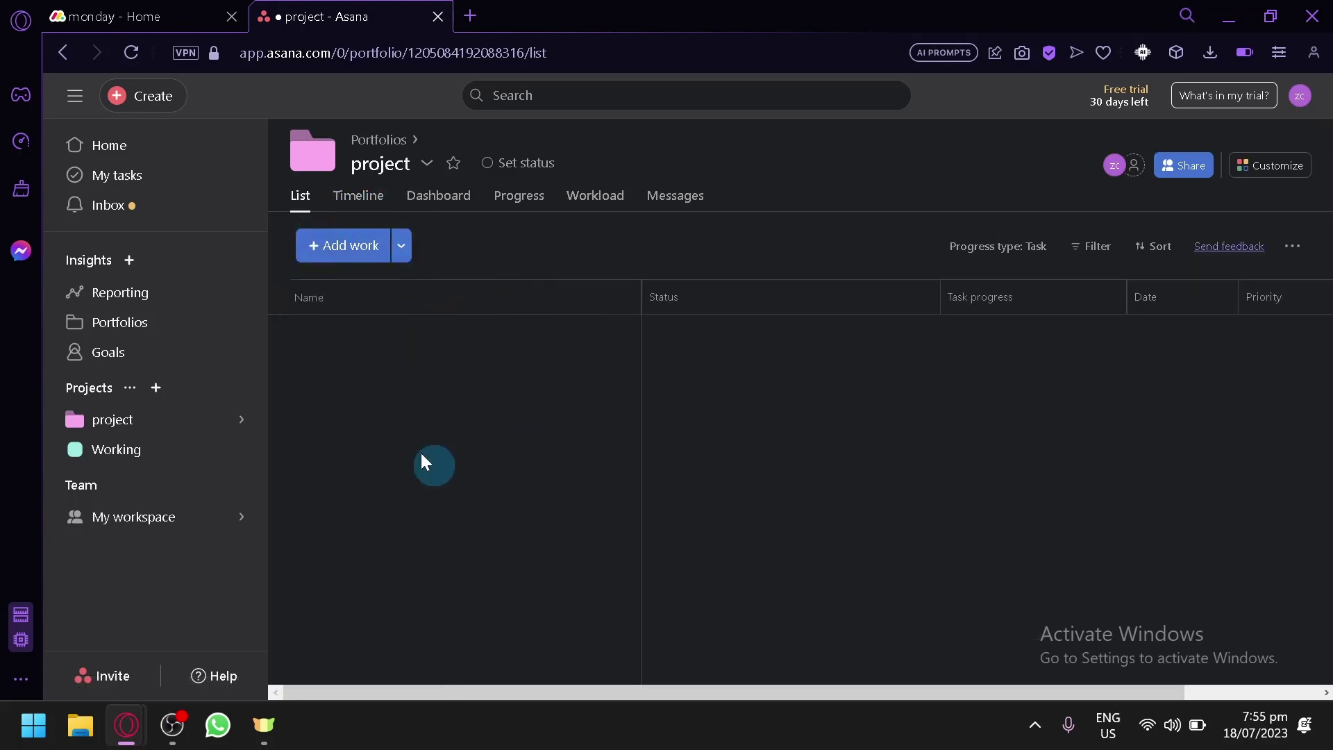
Preview the List, Board, Timeline and Calendar default views for a new blank project, and leave without creating it
mouse_move(143, 425)
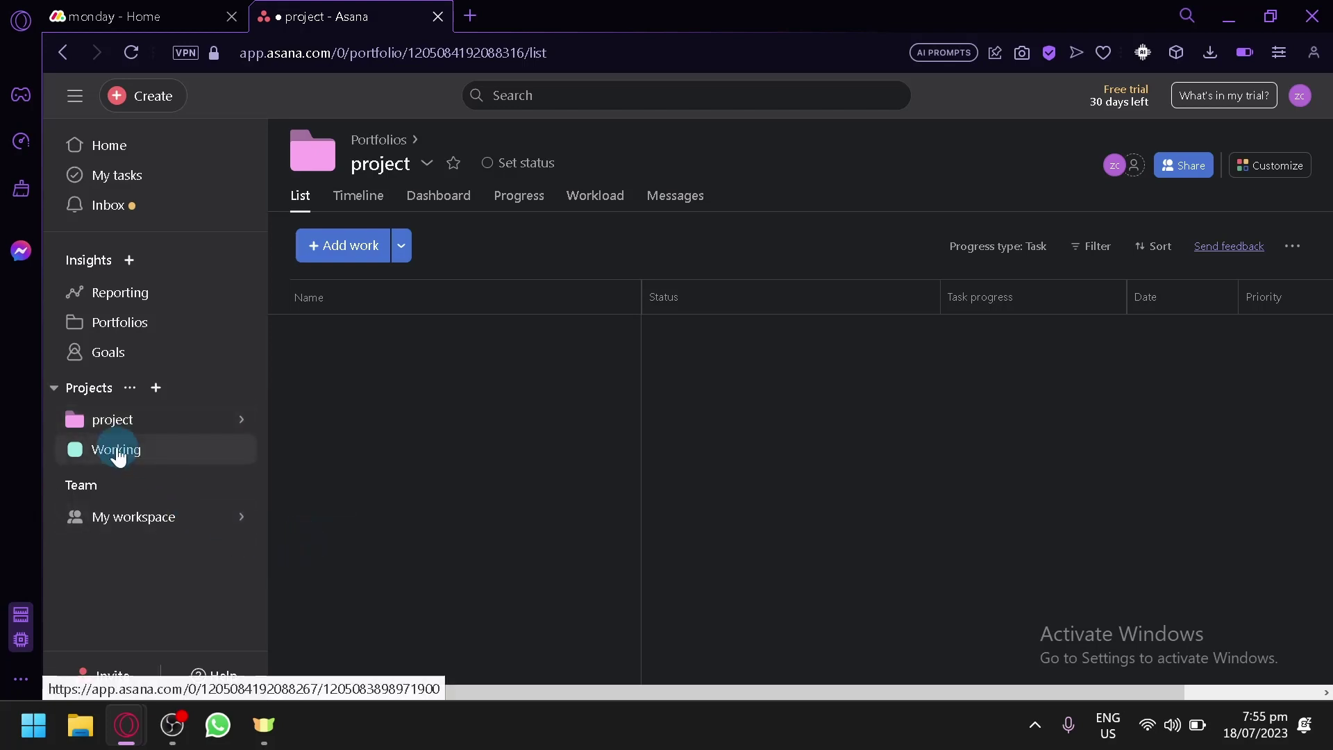
click(159, 395)
click(179, 417)
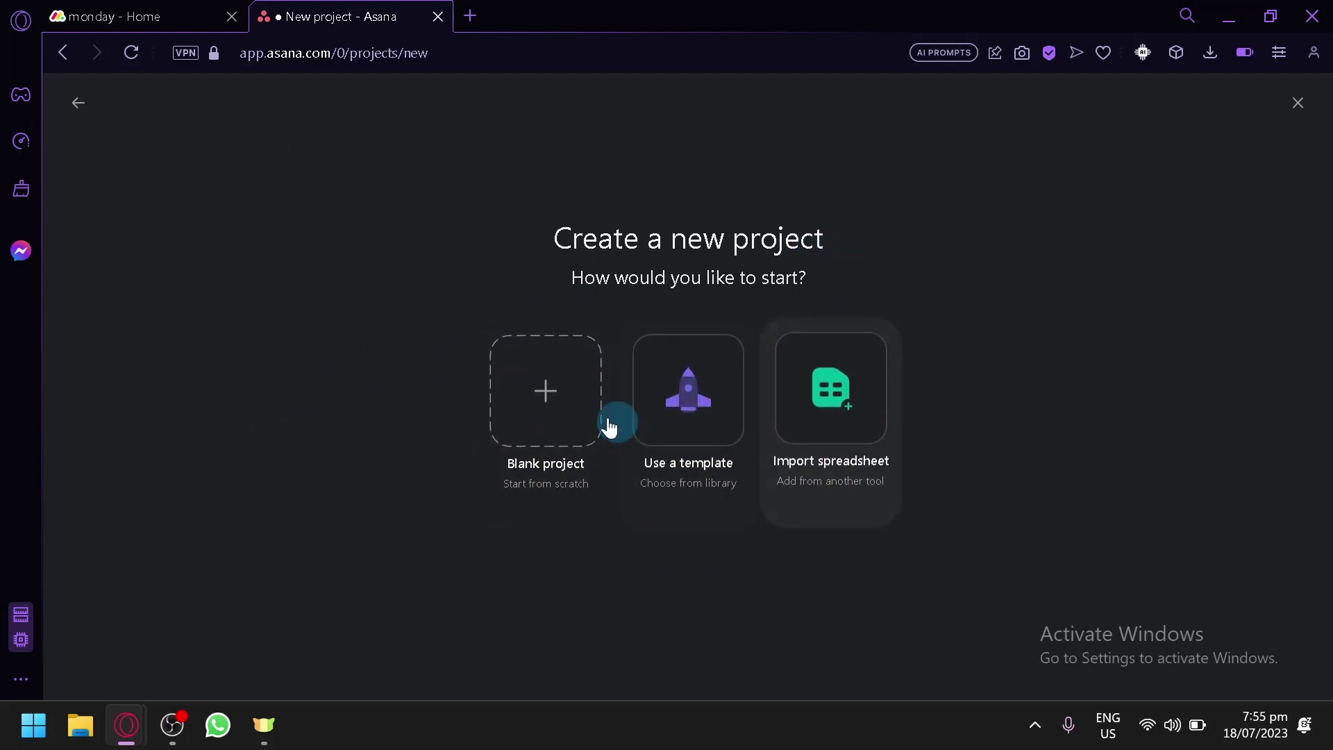
click(536, 402)
click(440, 239)
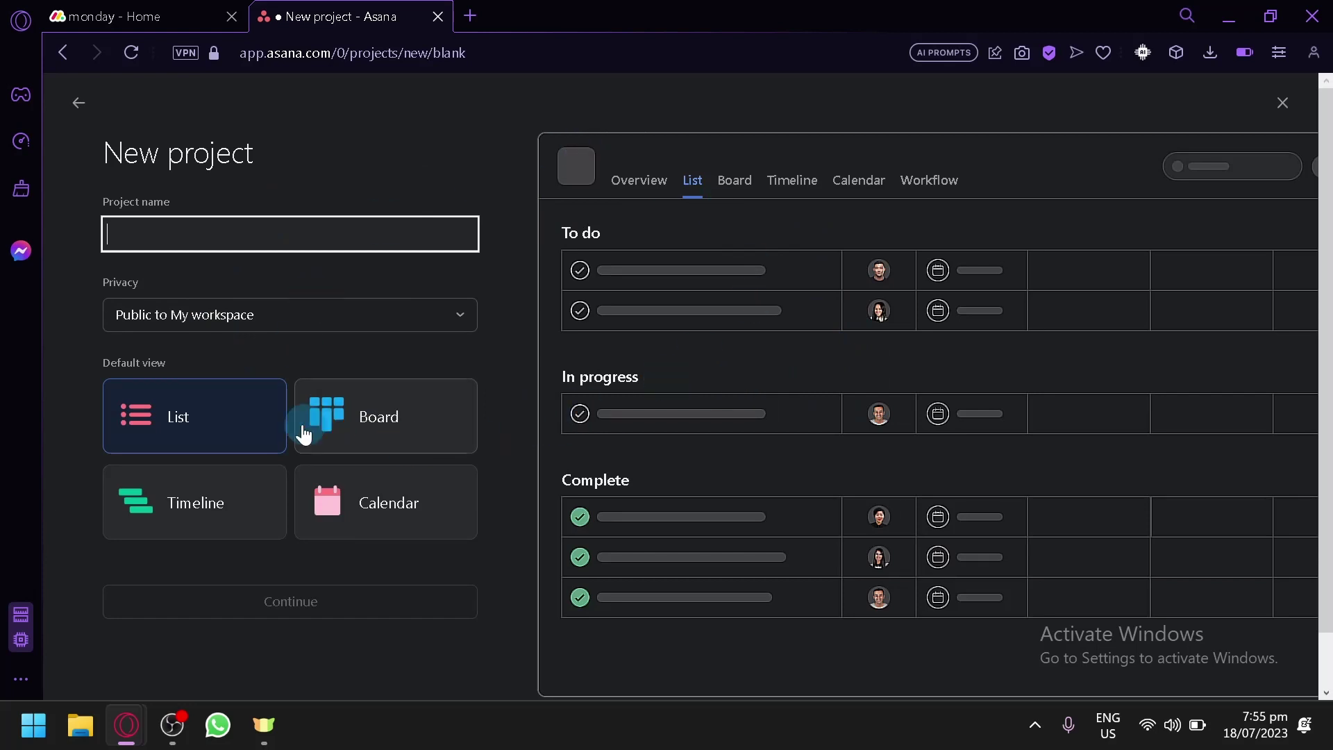
click(402, 420)
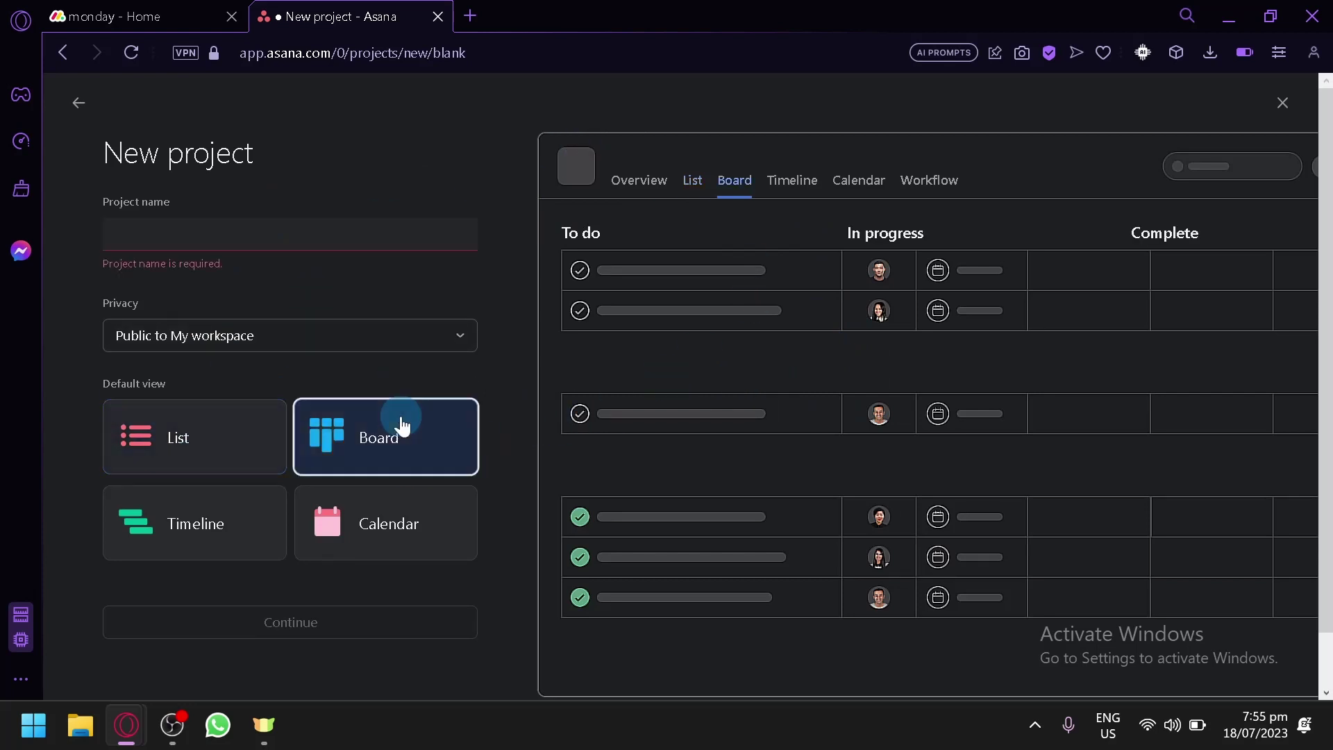
click(262, 527)
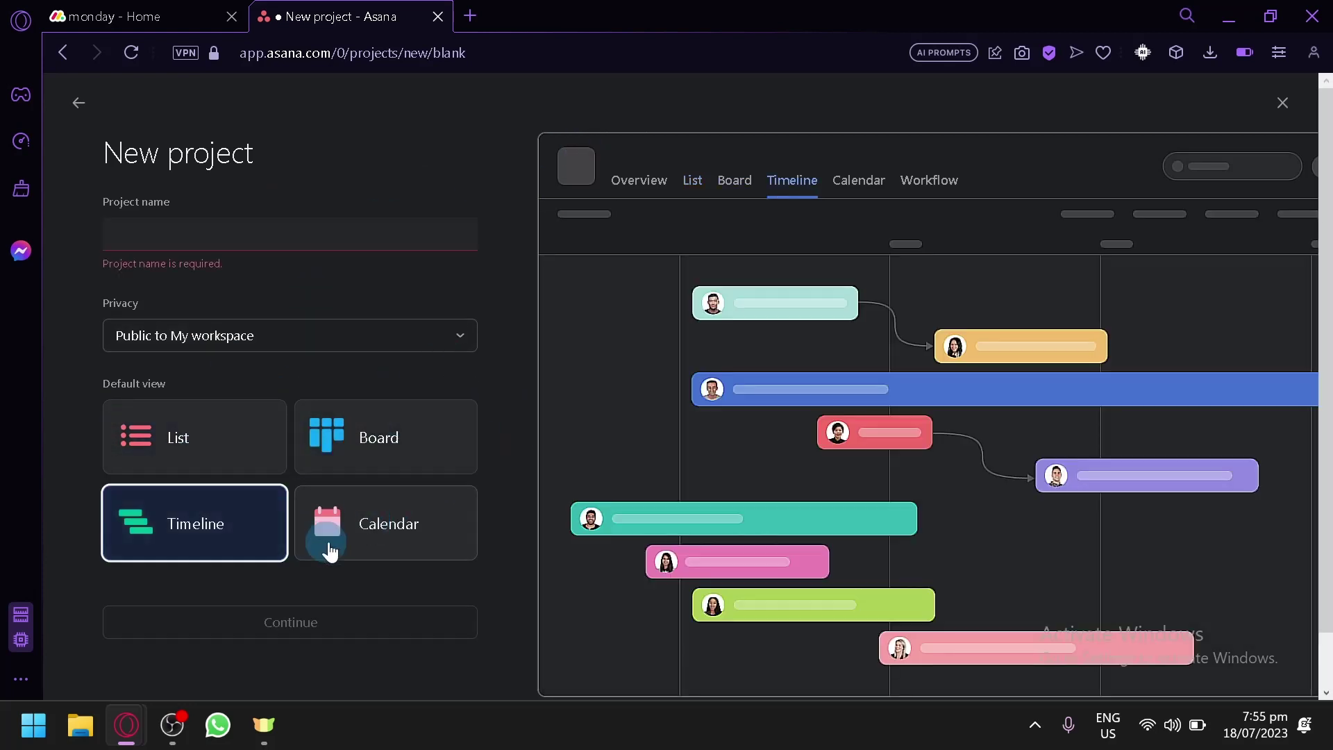
click(331, 550)
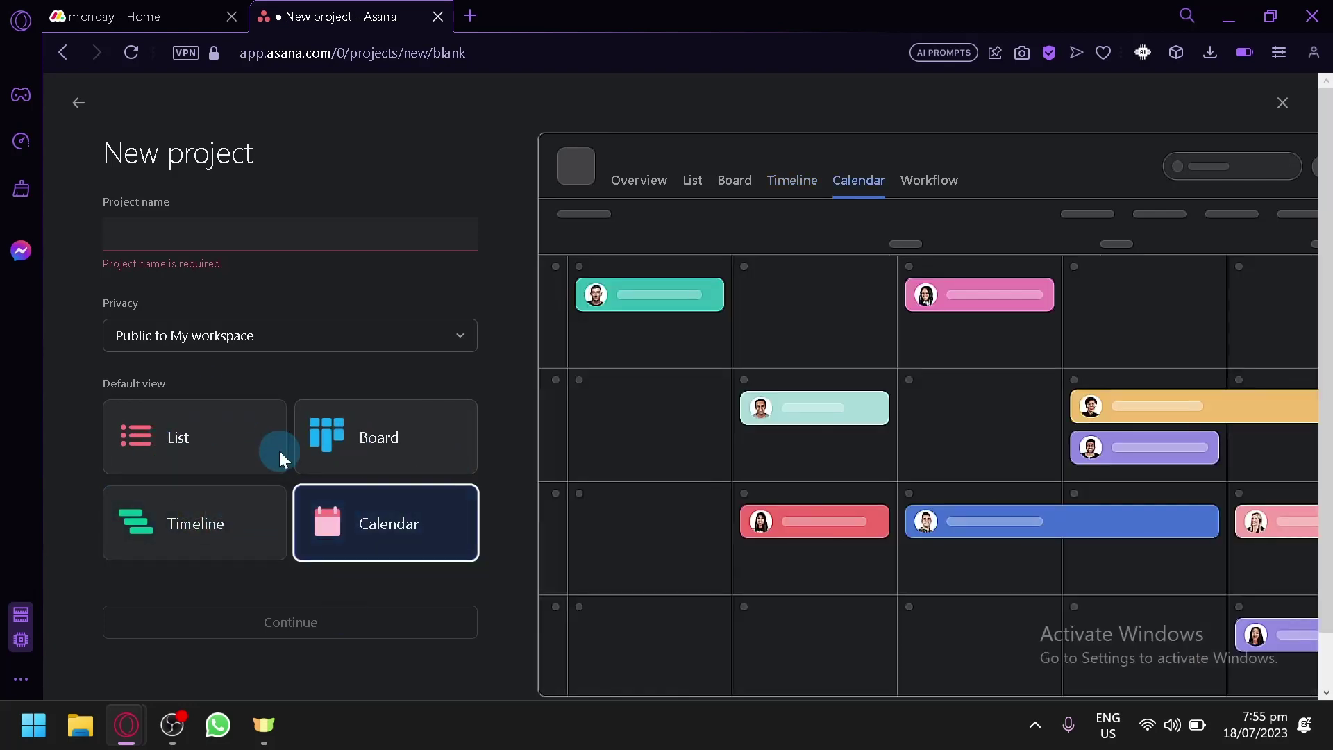
click(232, 446)
click(353, 438)
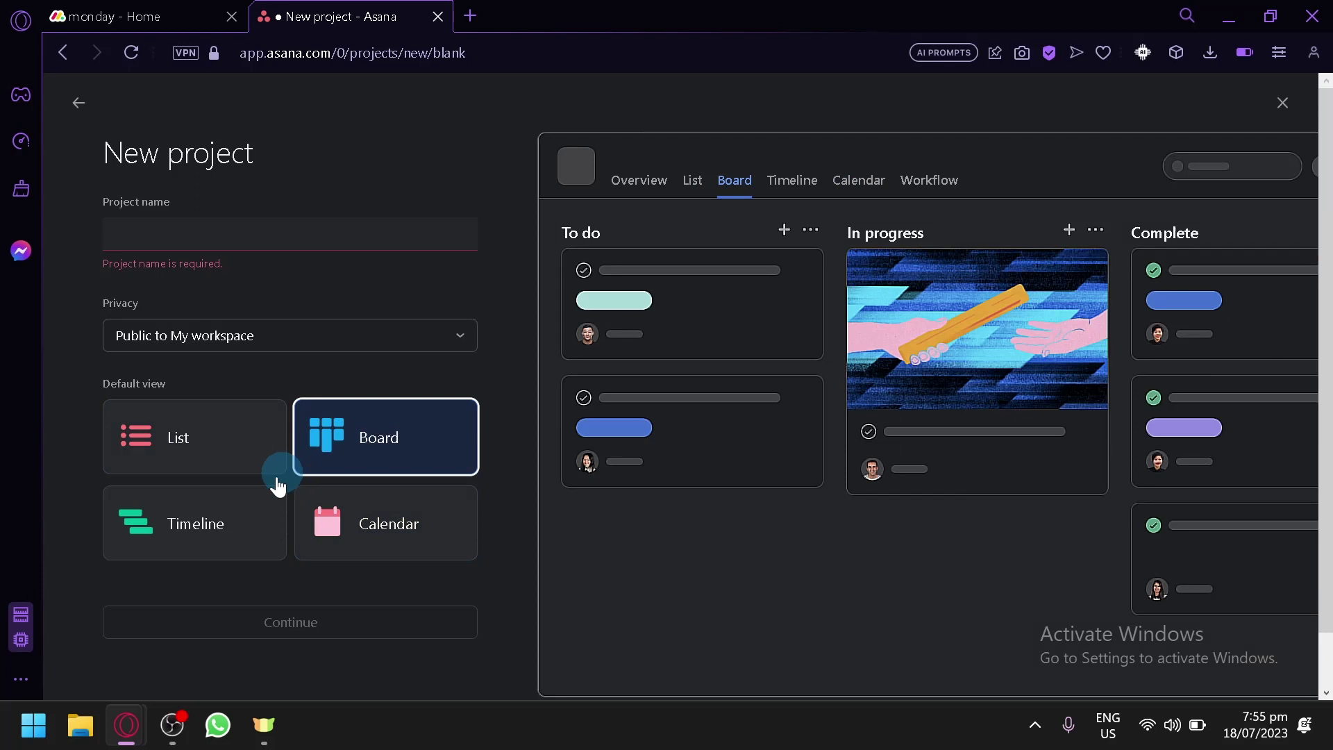
click(217, 516)
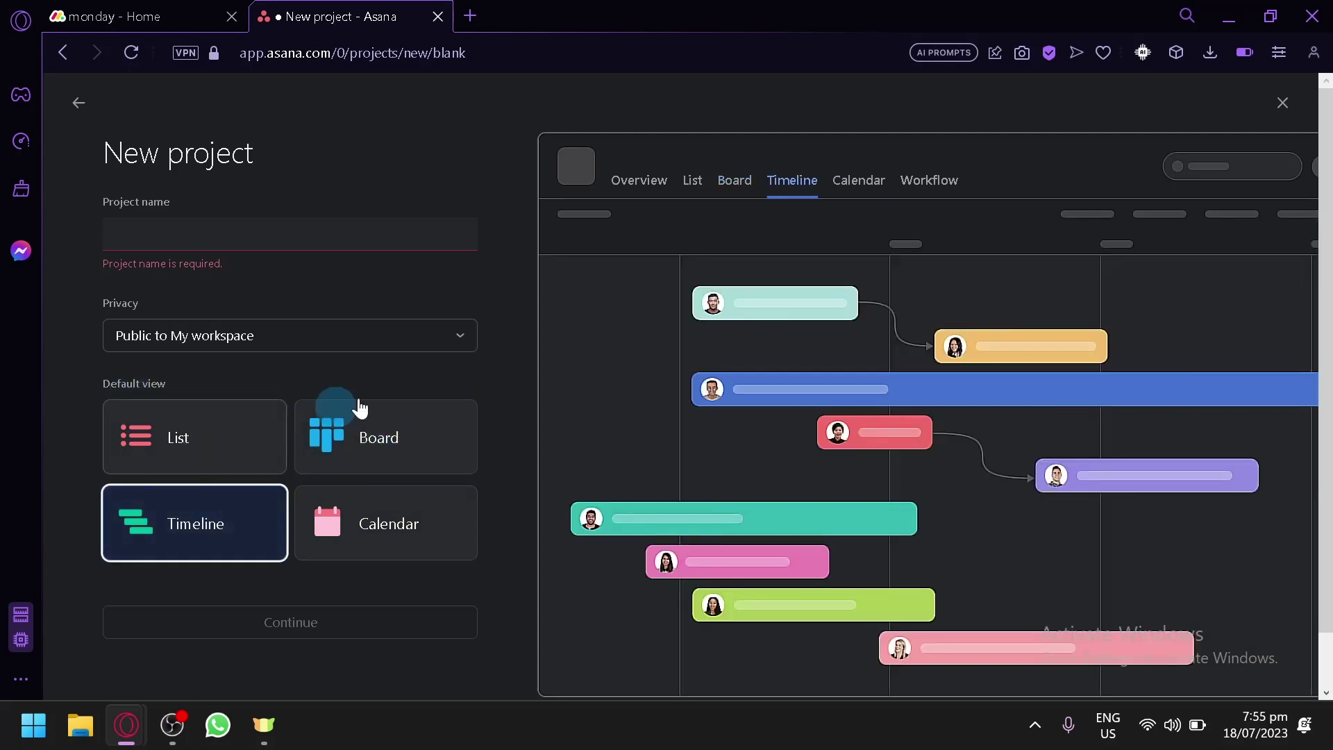
click(1281, 106)
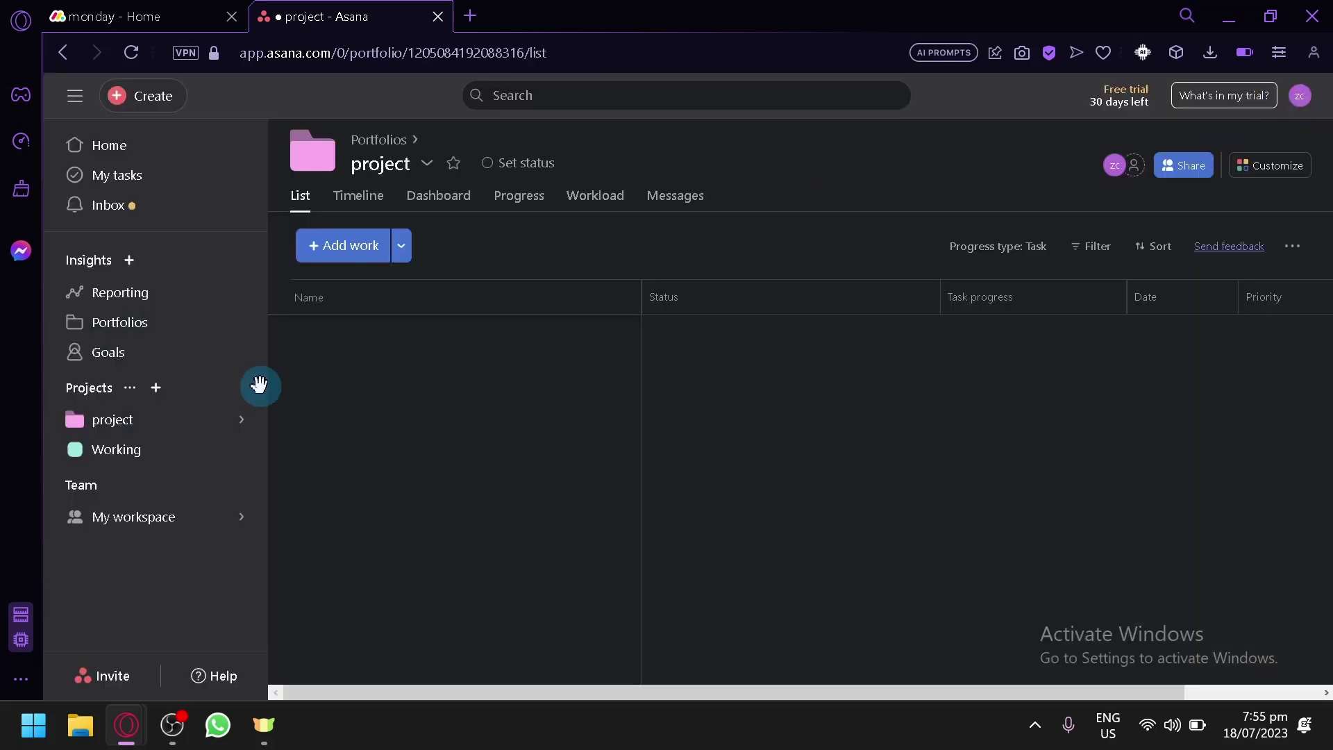
Open the Working project and view its Board, Timeline, Calendar and Workflow pages
click(134, 448)
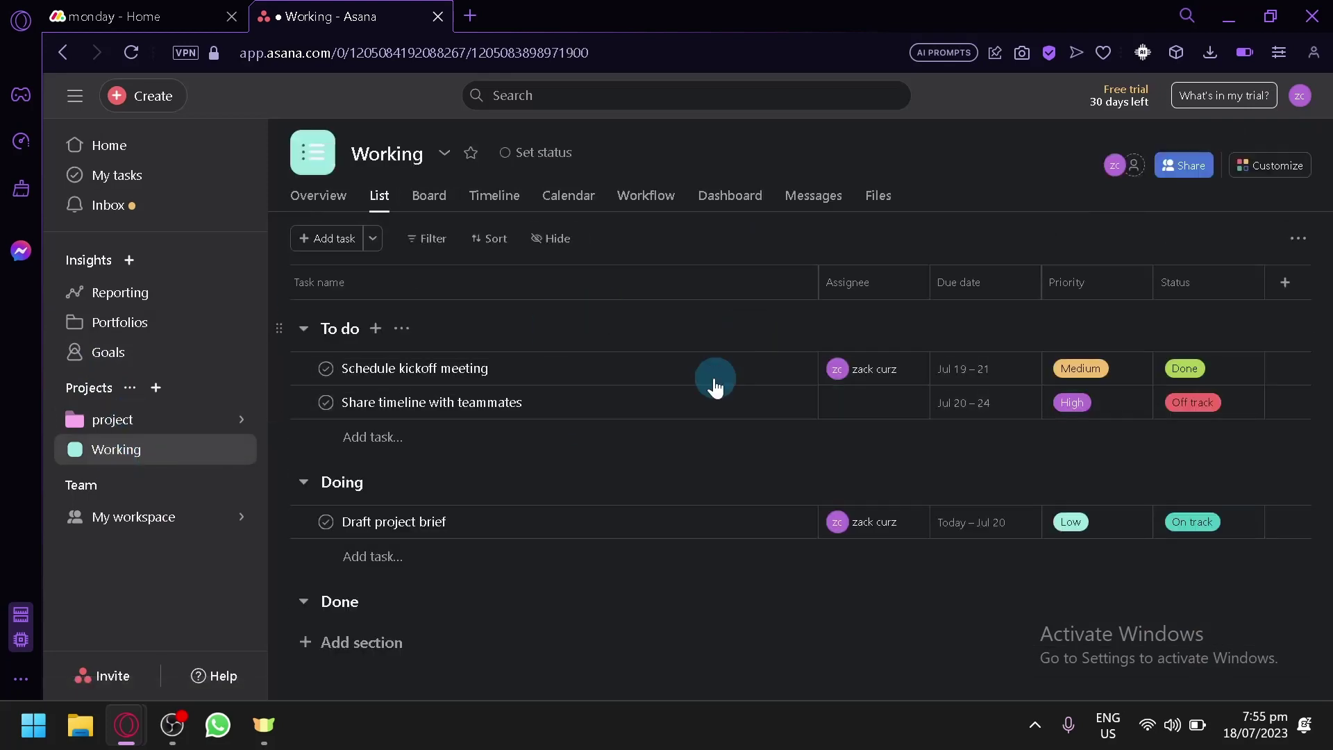
click(427, 206)
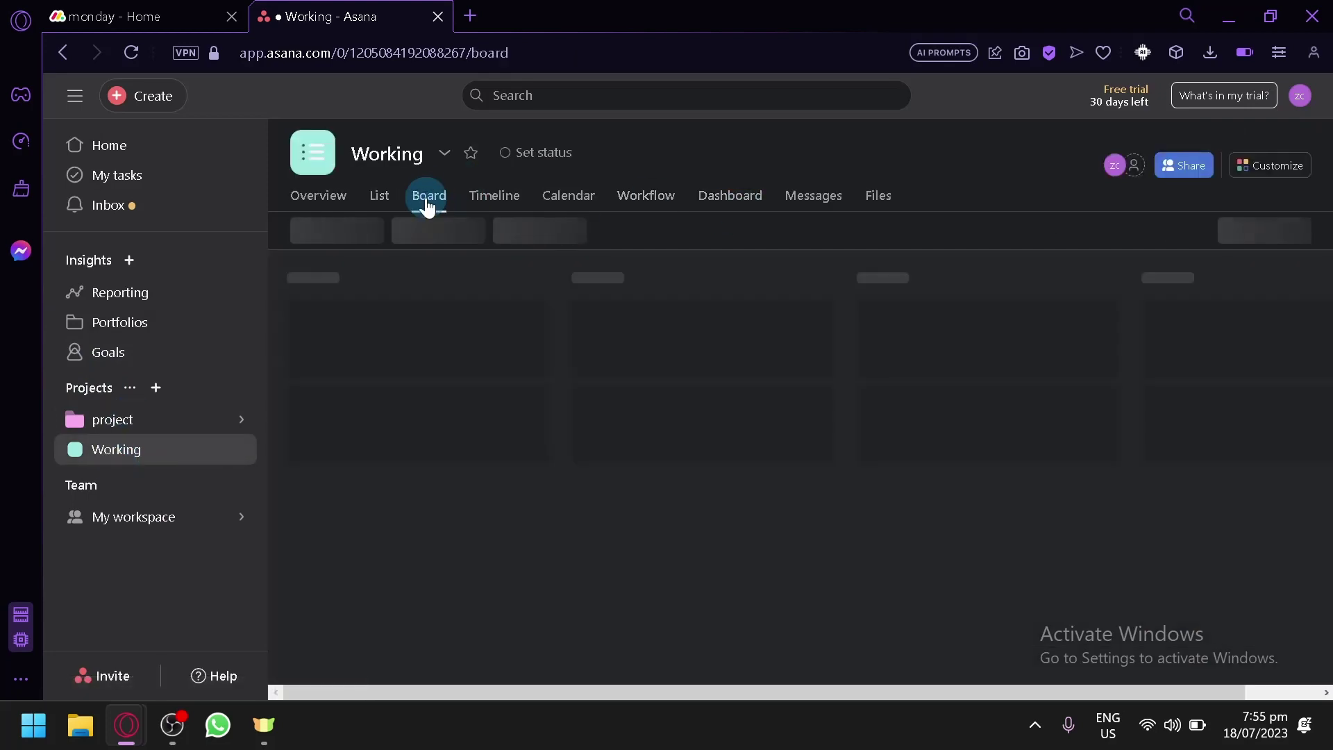
click(494, 210)
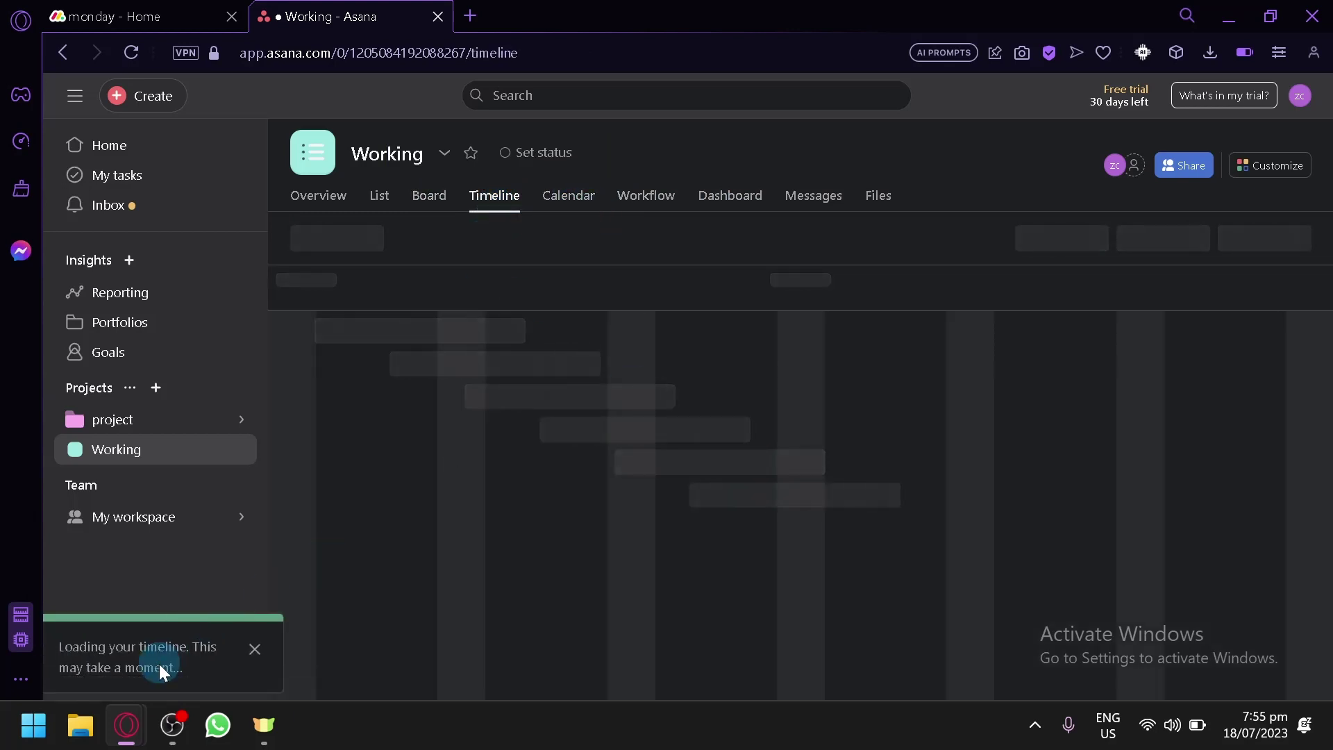
click(556, 200)
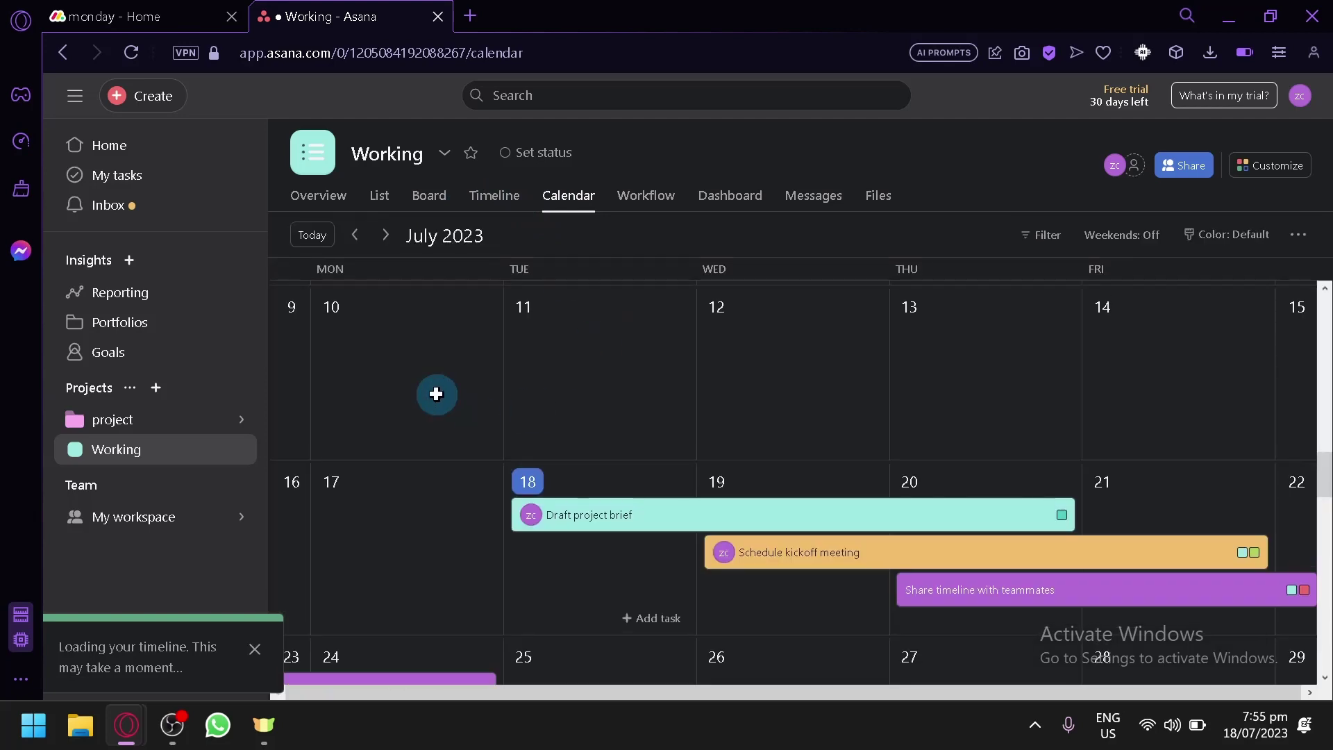
click(634, 201)
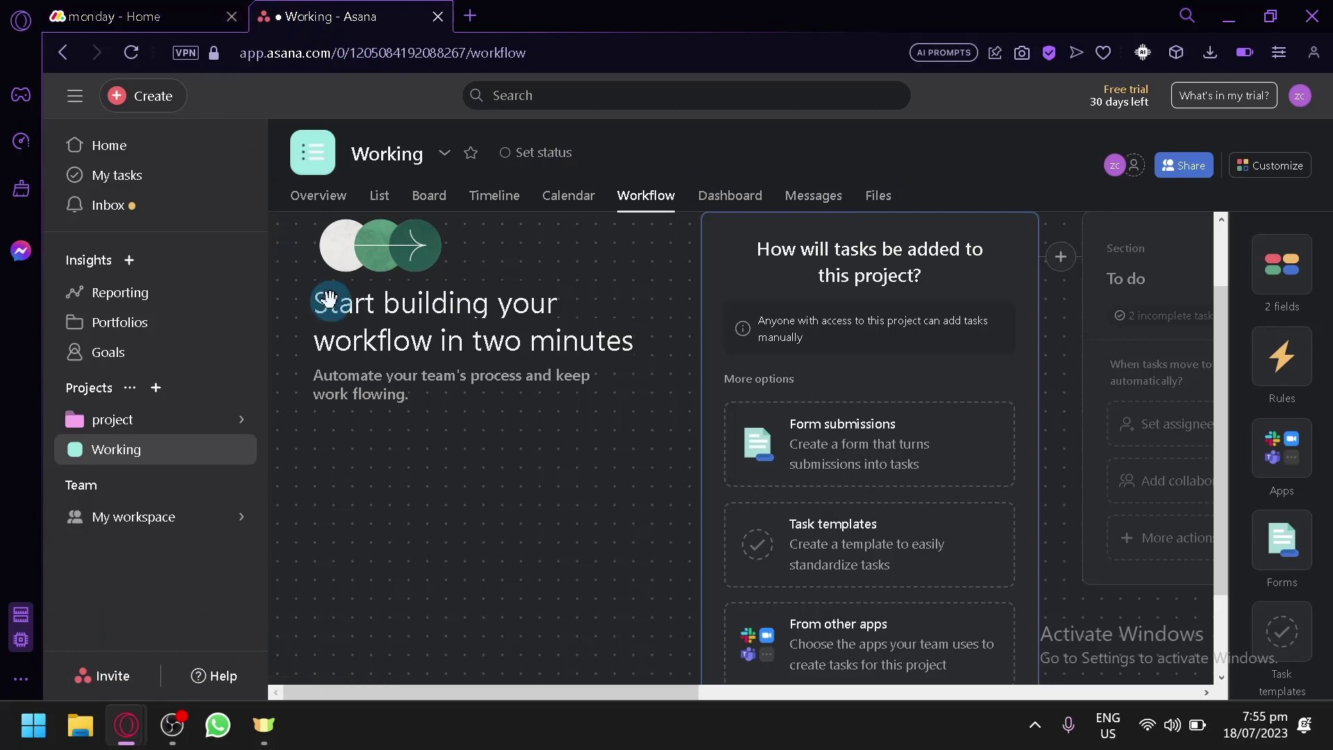
Switch to monday.com and look over the home page's recent boards, inbox and workspaces
click(152, 18)
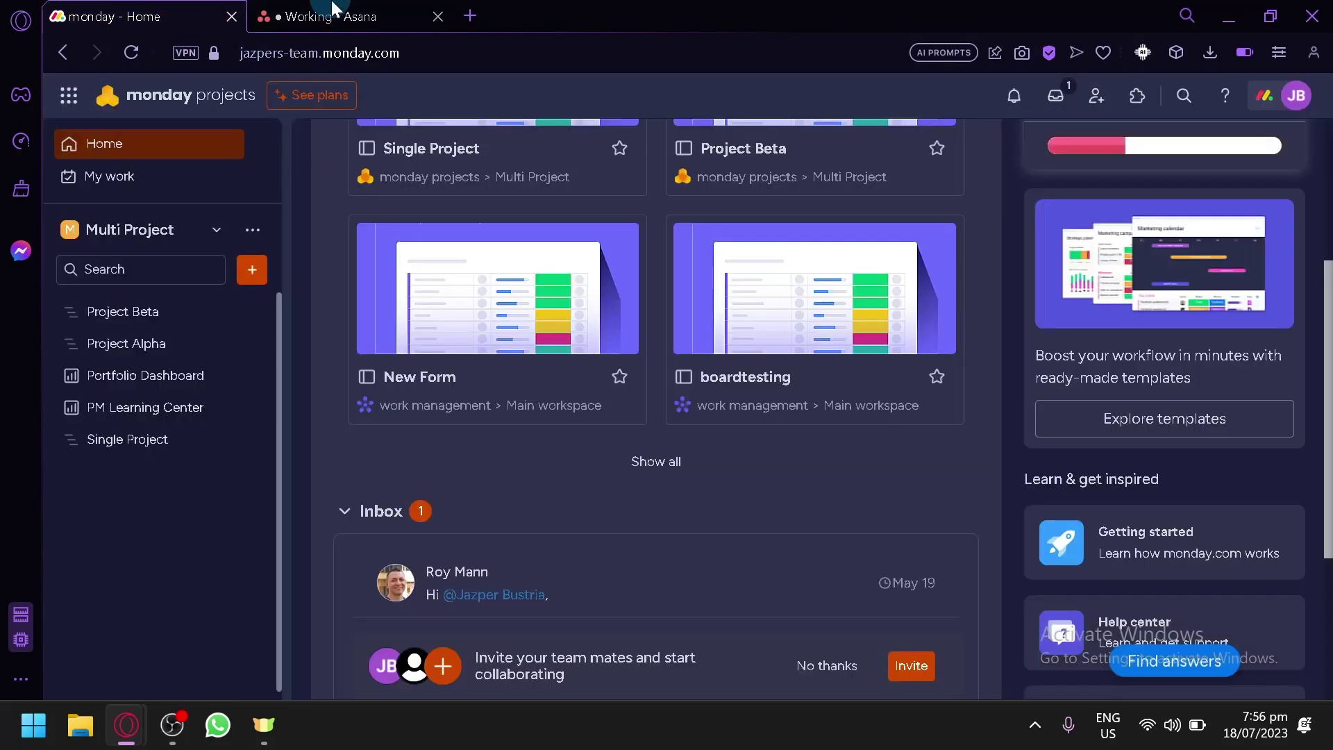
click(306, 16)
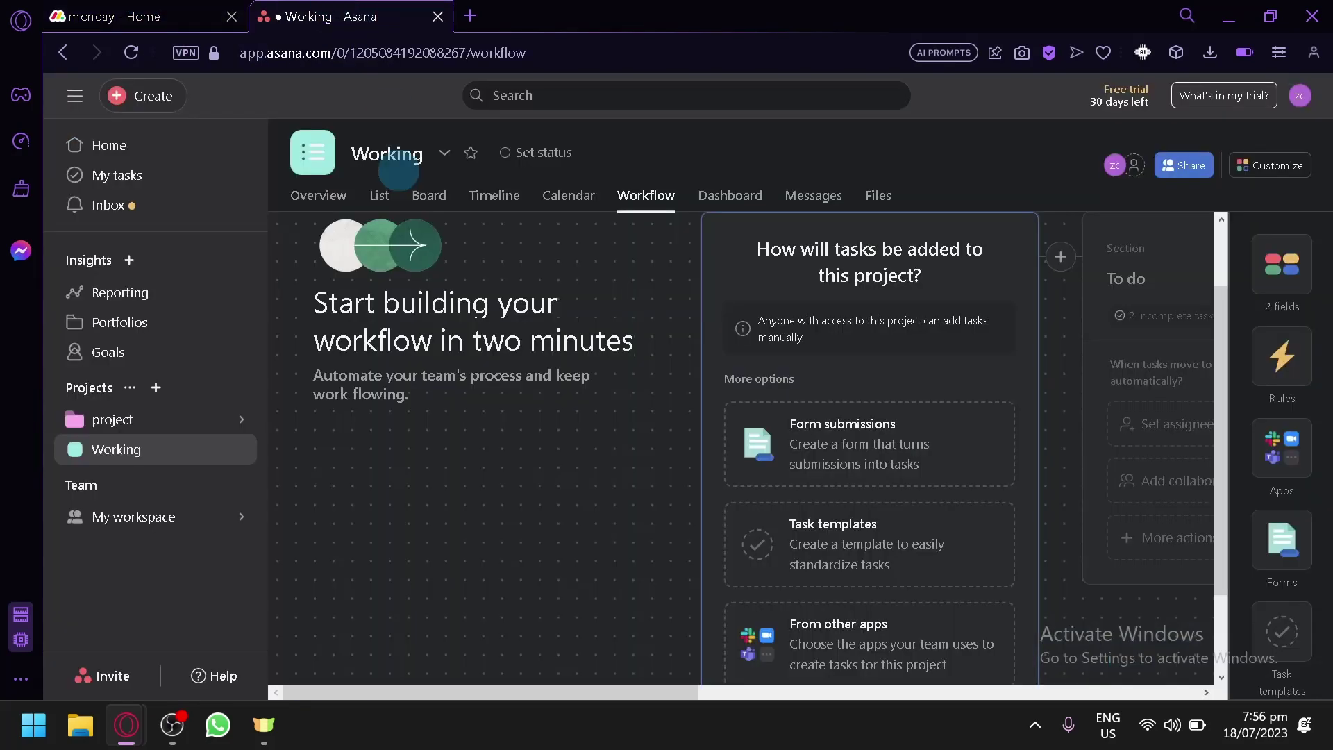
click(179, 9)
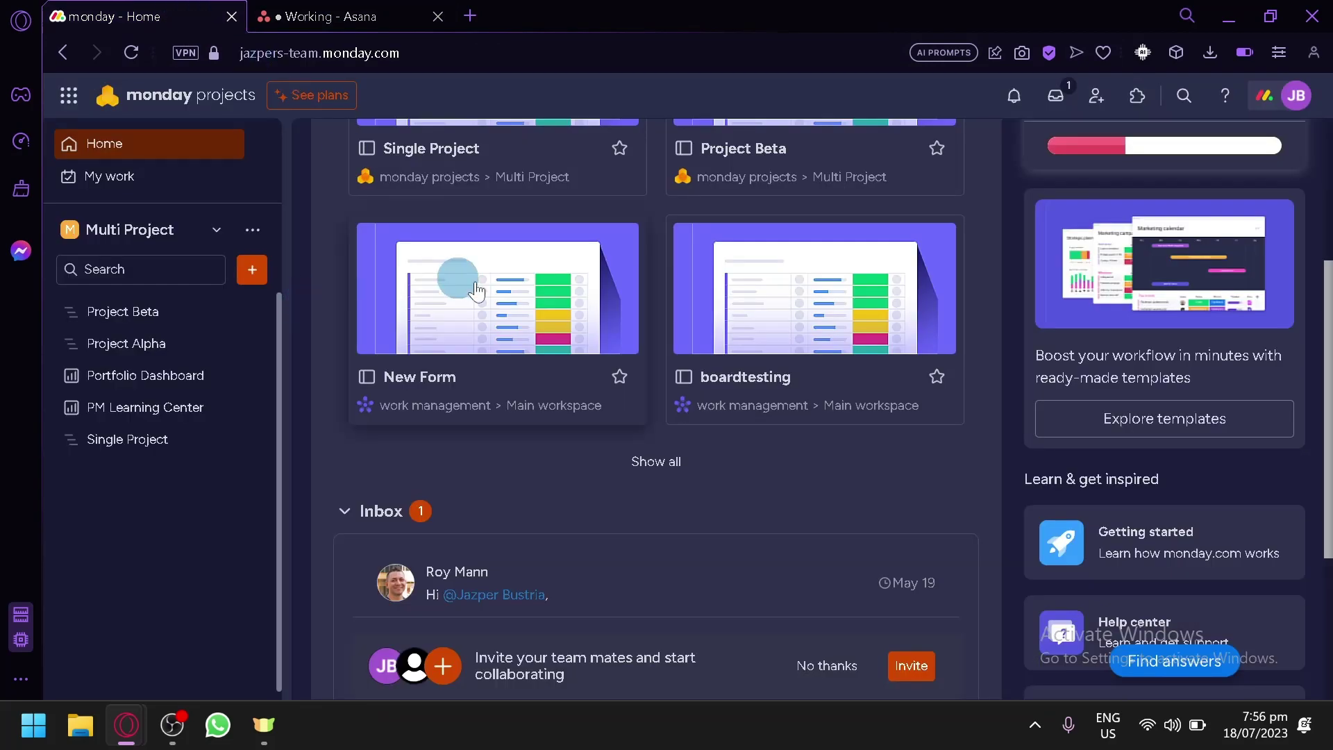
scroll(564, 441, up, 4)
scroll(563, 431, down, 8)
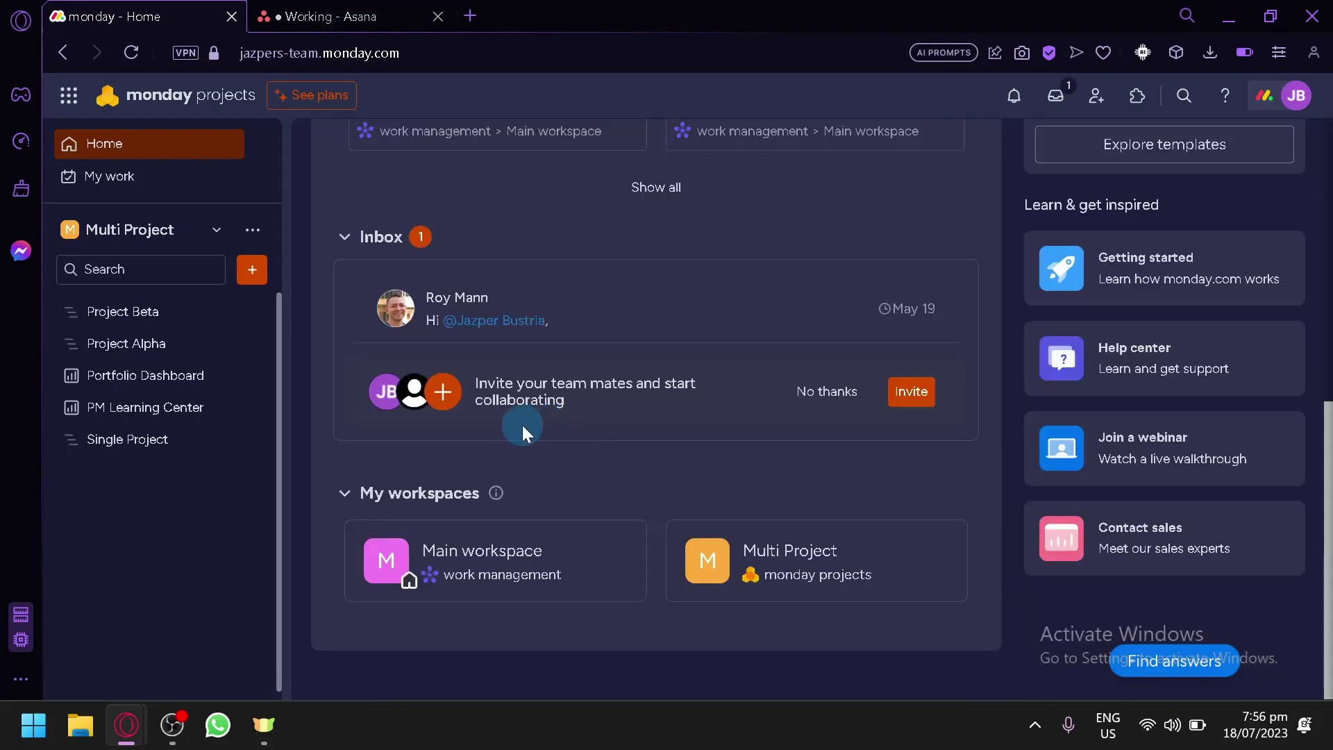
Open the Project Beta board in the Multi Project workspace and look through its task groups
click(100, 316)
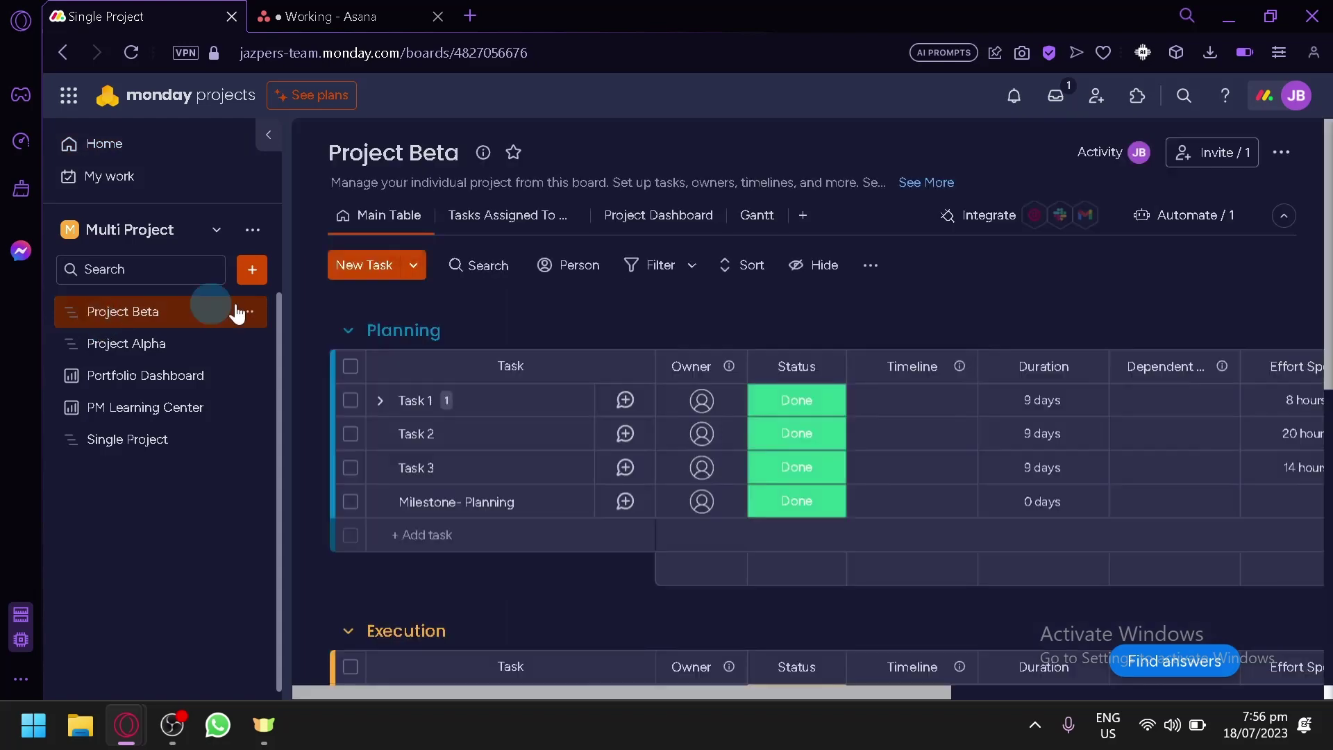
scroll(889, 520, down, 5)
scroll(875, 556, up, 2)
scroll(847, 597, up, 3)
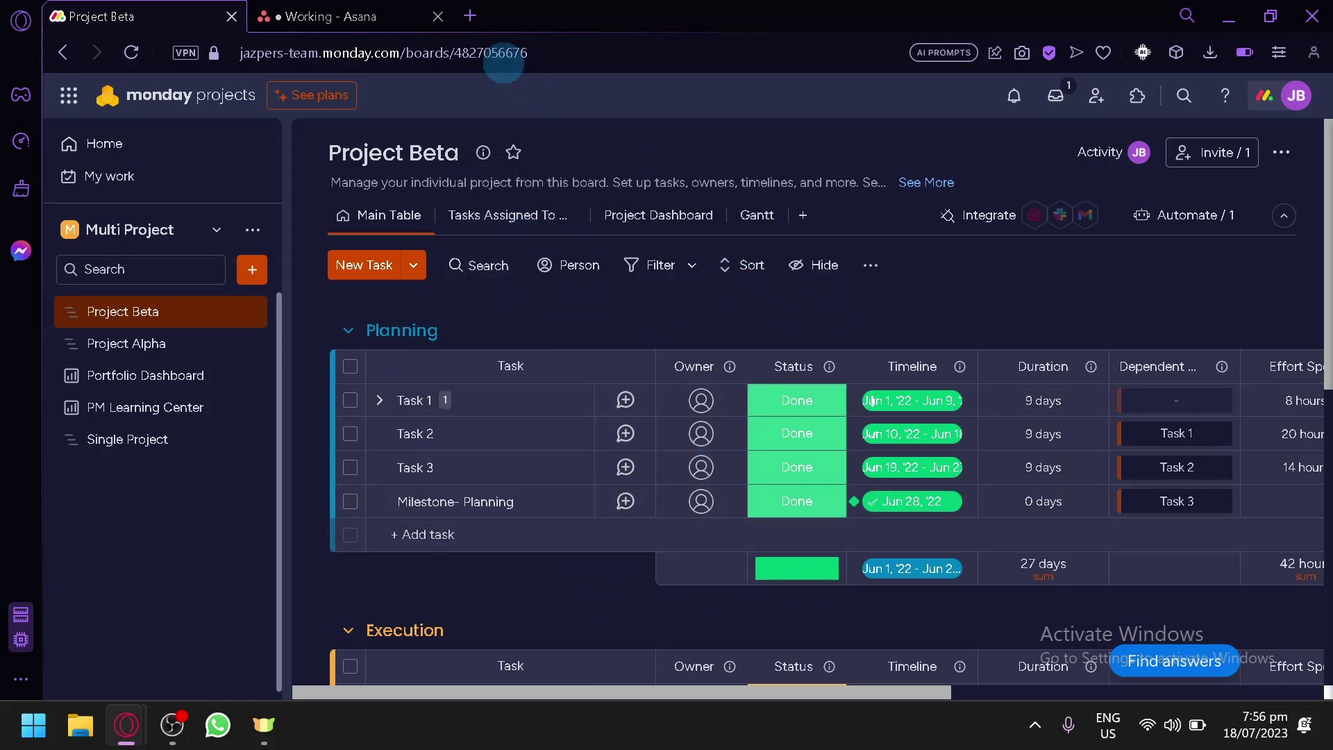
click(389, 15)
click(134, 8)
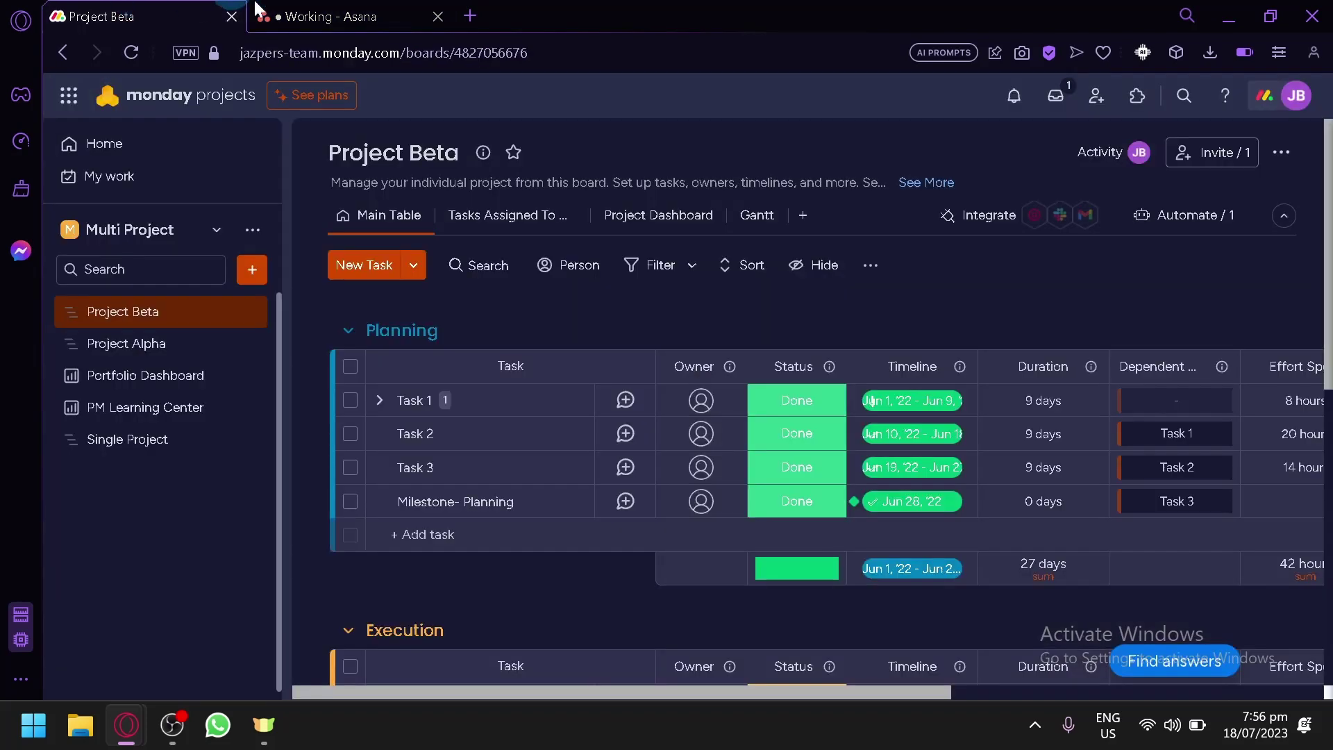
click(259, 9)
click(131, 8)
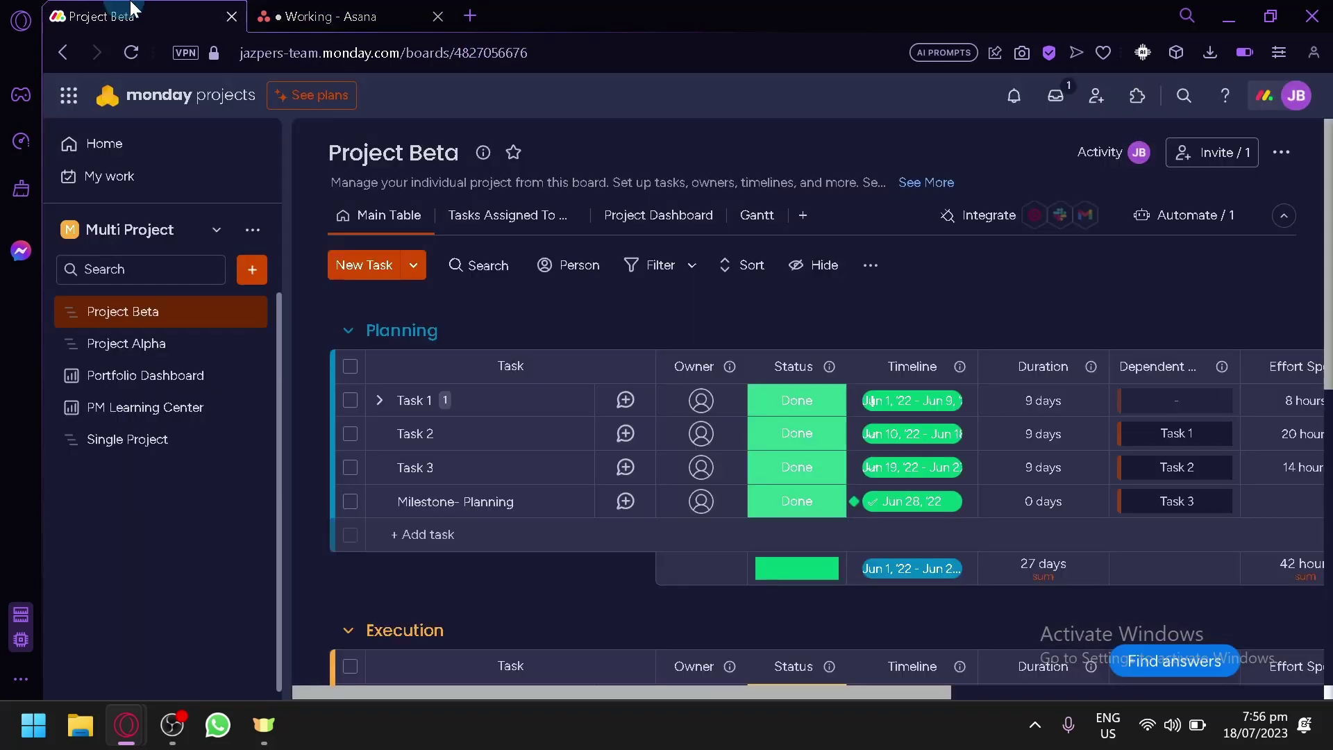
click(359, 263)
click(323, 15)
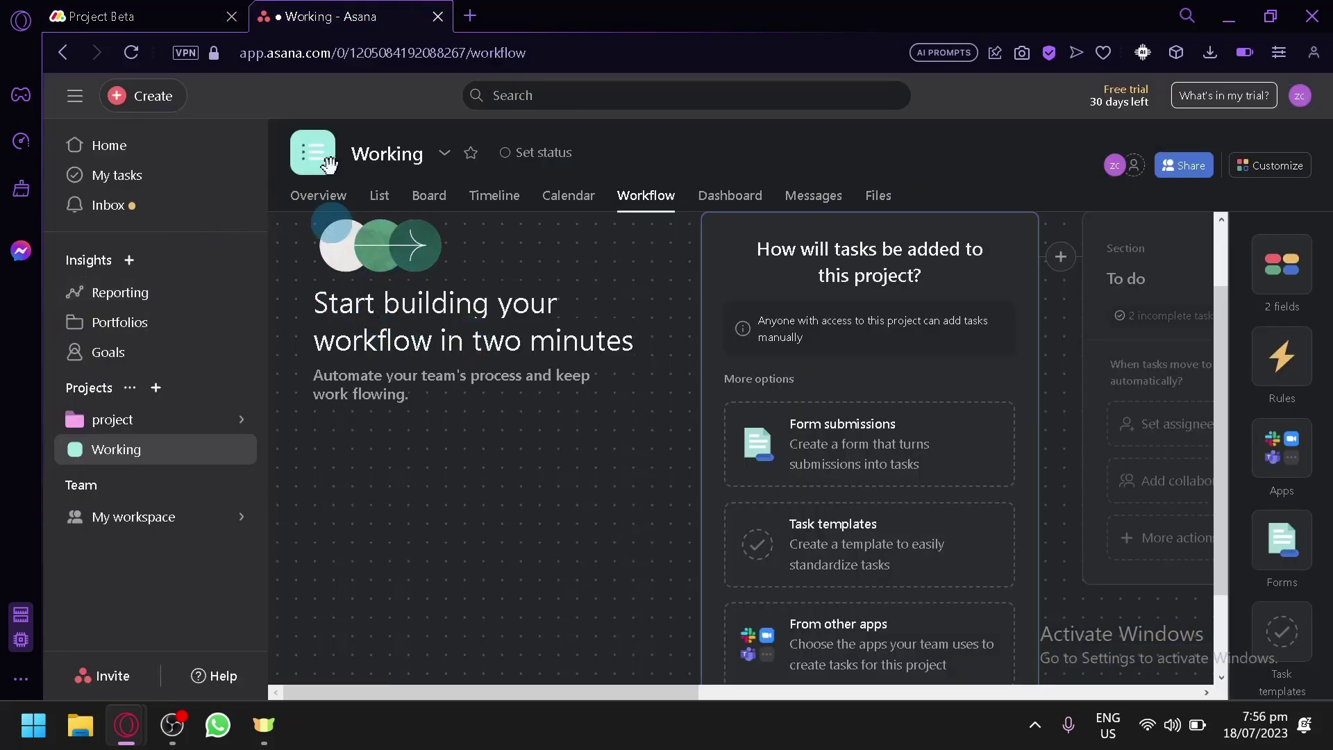
Switch to monday.com, view its installed products, and return to the Project Beta board
click(152, 14)
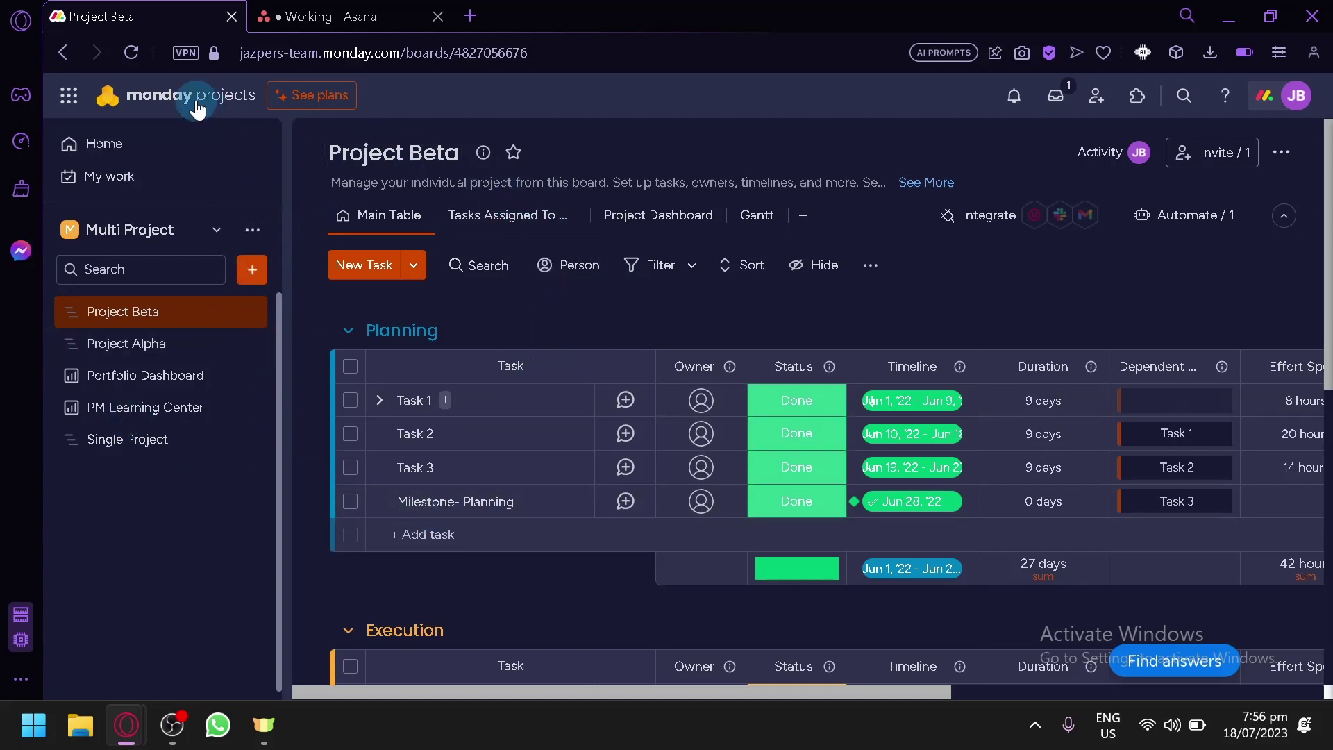
click(69, 98)
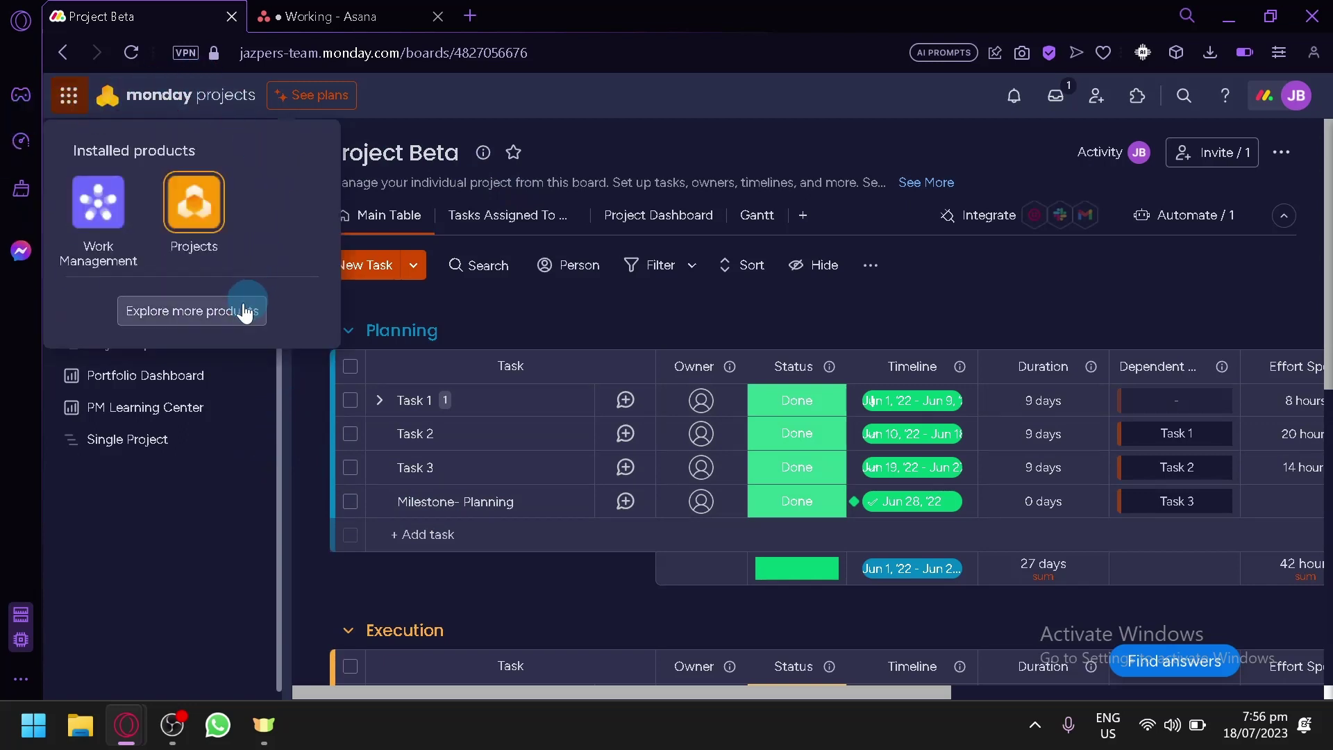
click(288, 439)
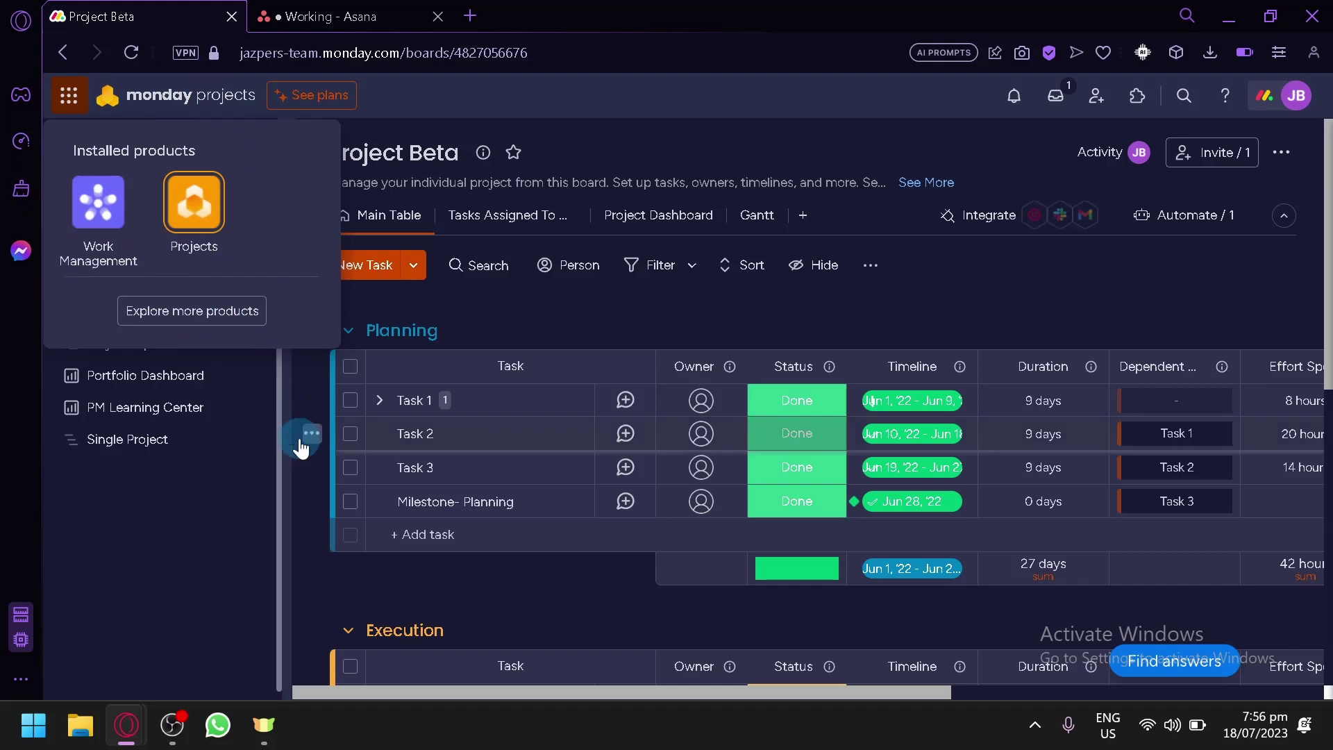
click(620, 550)
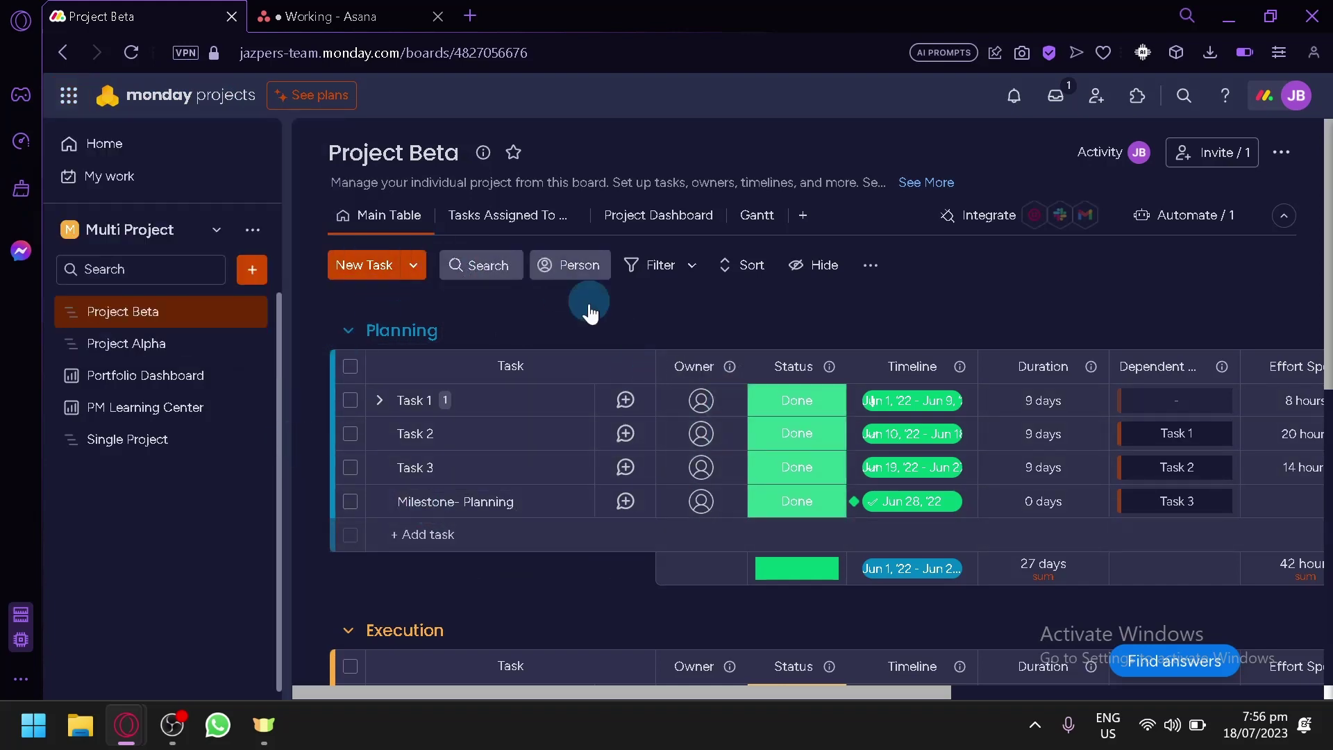
click(333, 16)
click(182, 16)
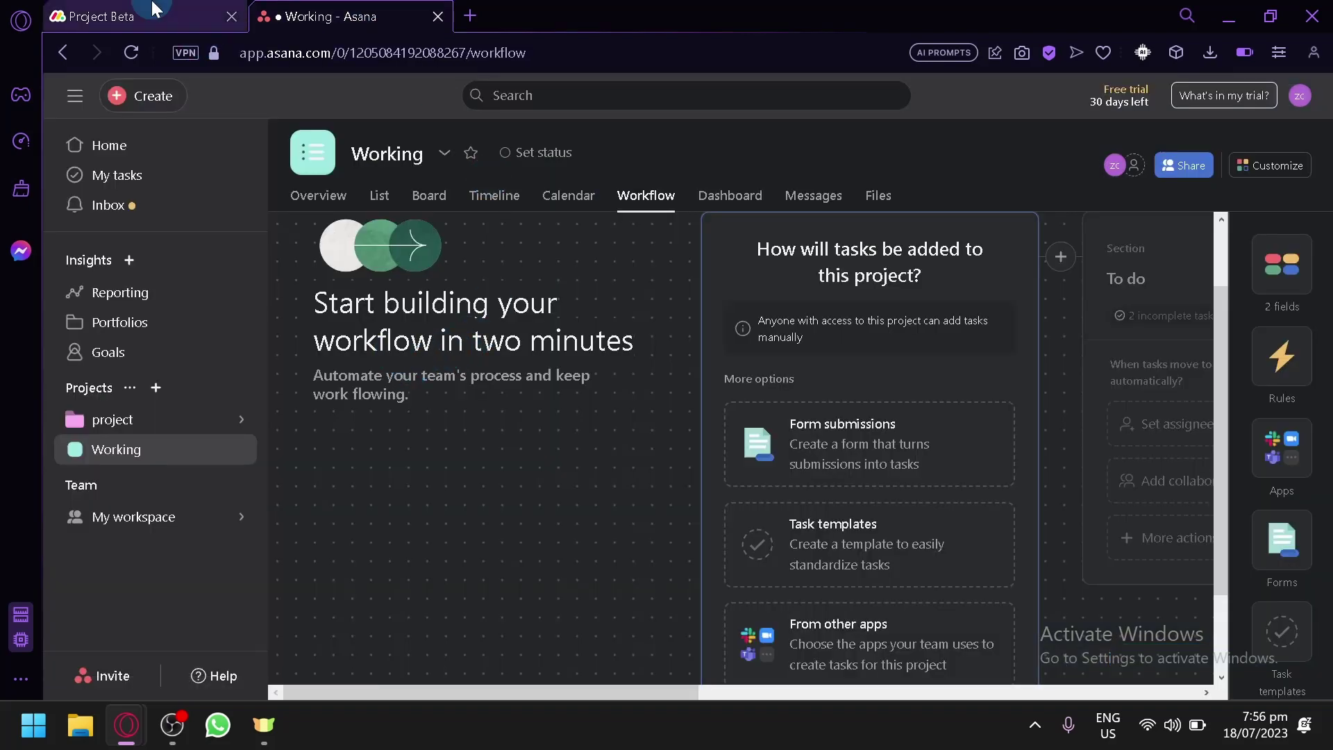